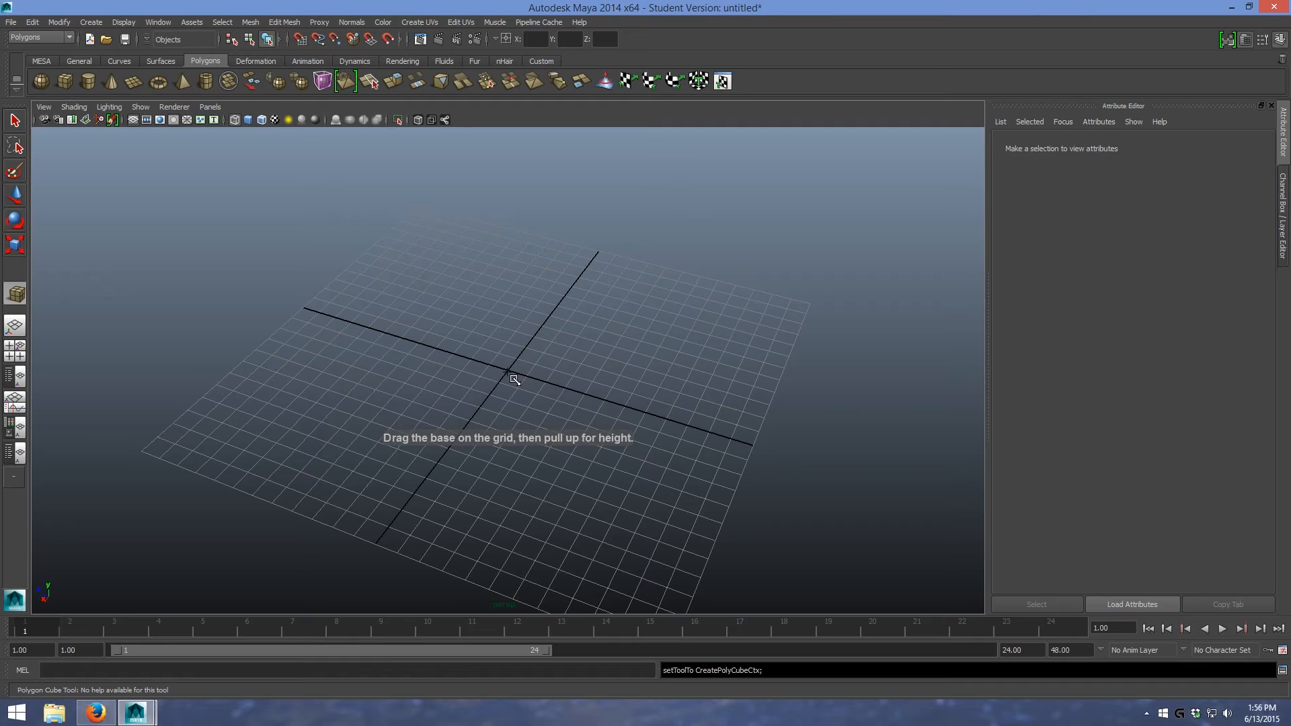
- Create a polygon cube centred on the grid origin, snap its base to the grid, and display it shaded
key("x")
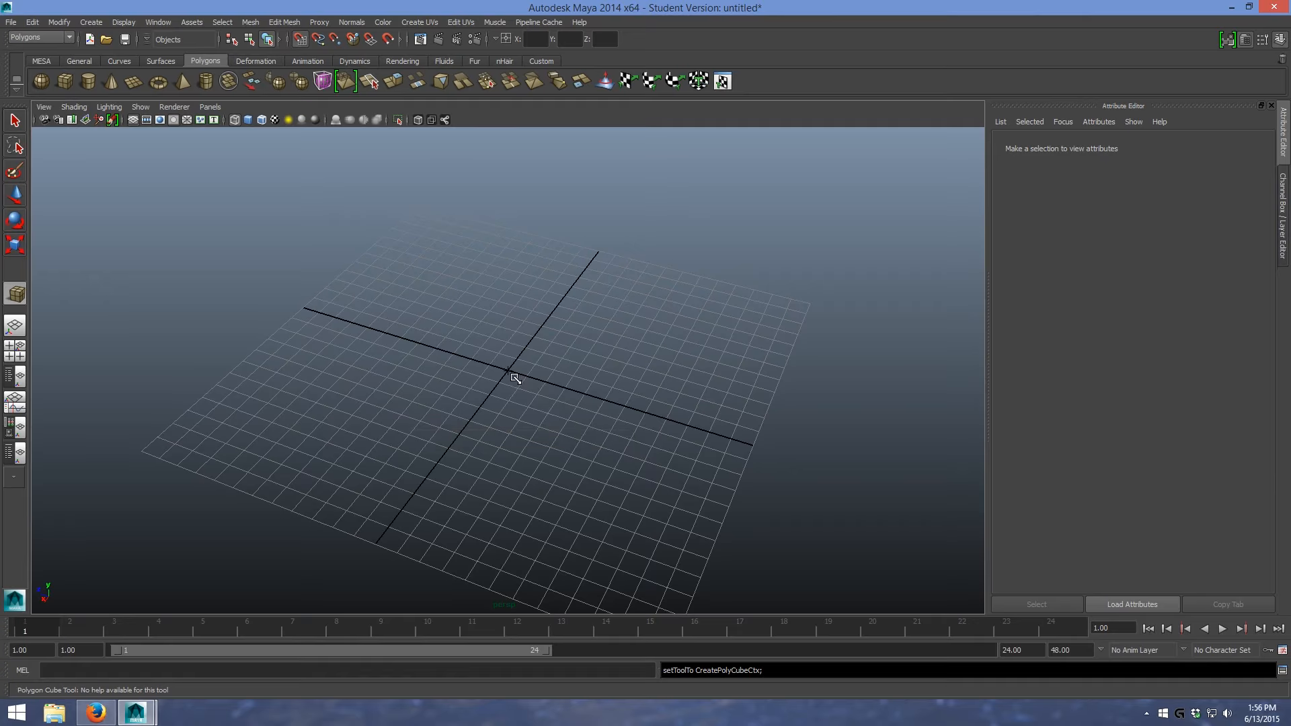
left_click_drag(507, 370, 610, 493)
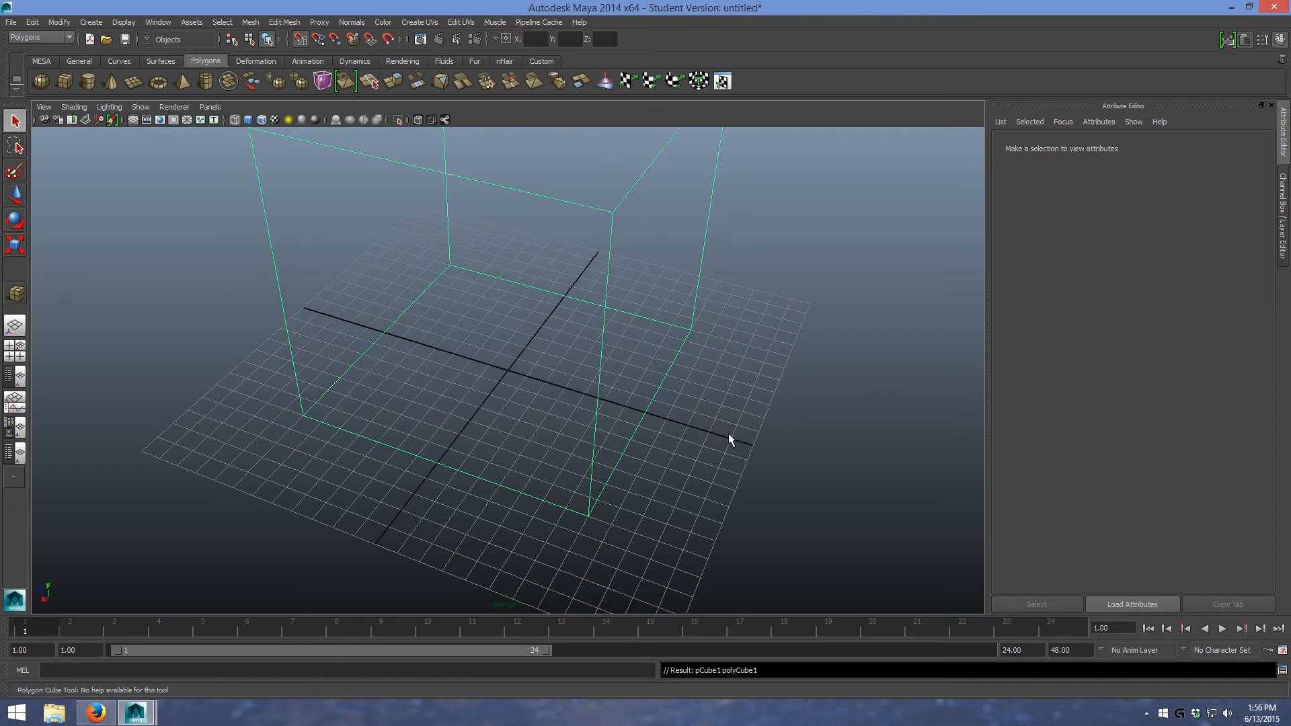
scroll(728, 434, "down", 5)
key("4")
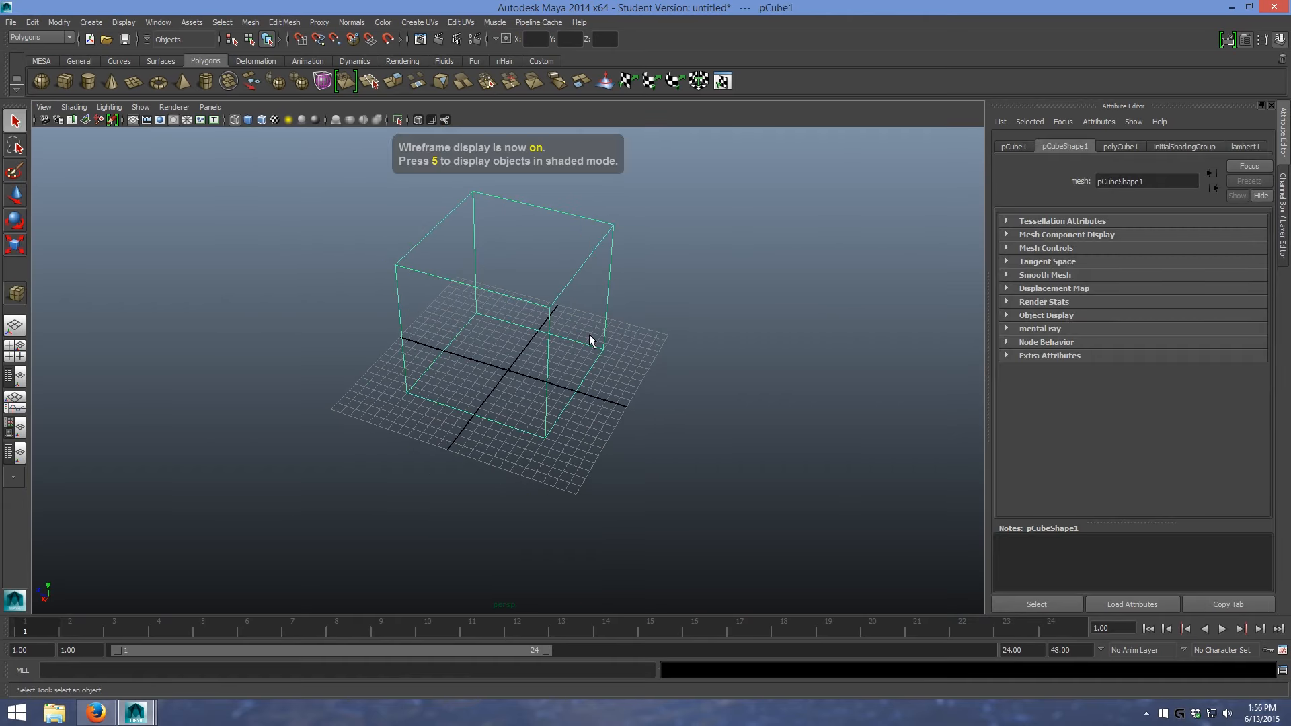
key("5")
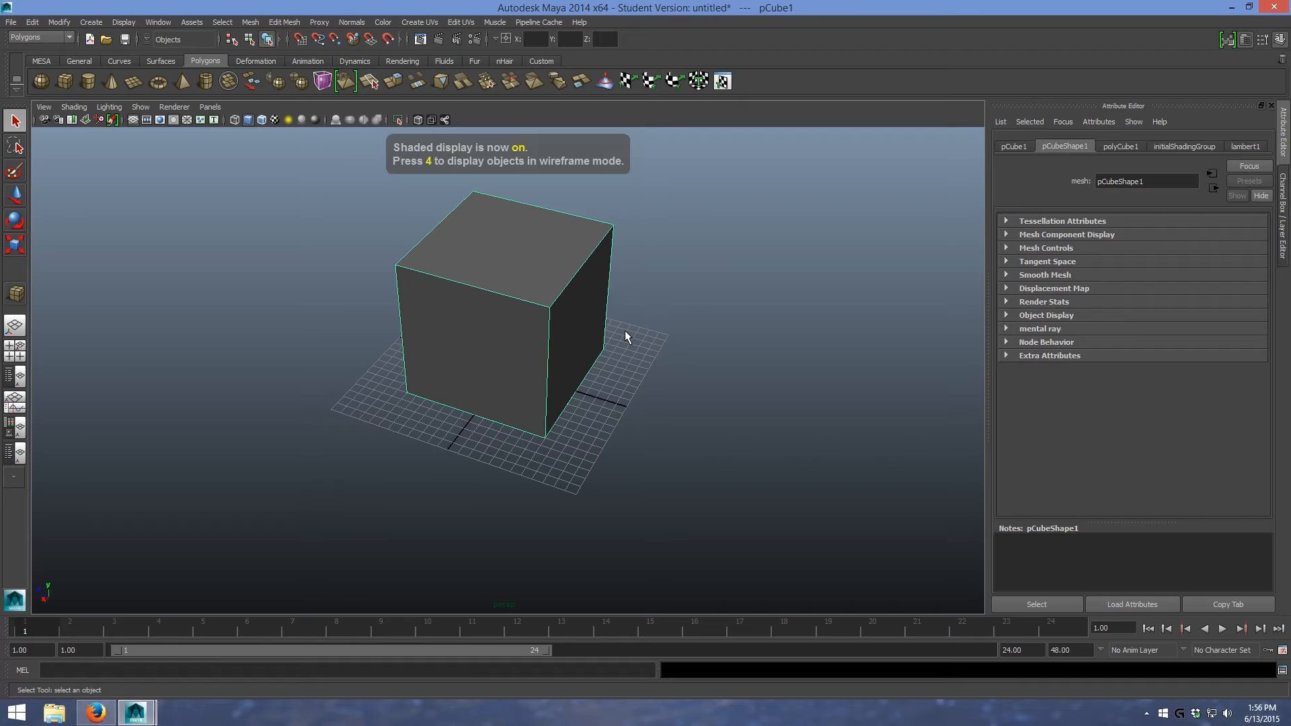
left_click_drag(640, 338, 573, 334, "alt")
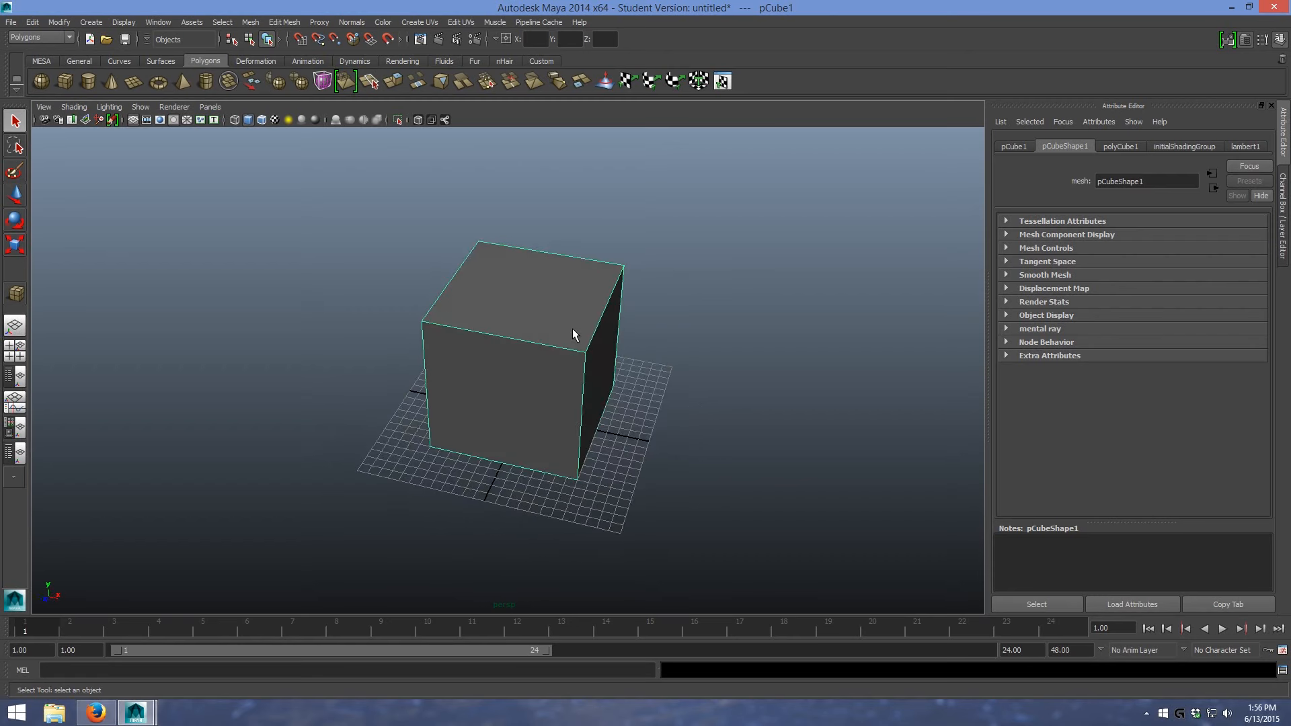
- Extrude the cube's front face with a thickness of 15
right_click(532, 330)
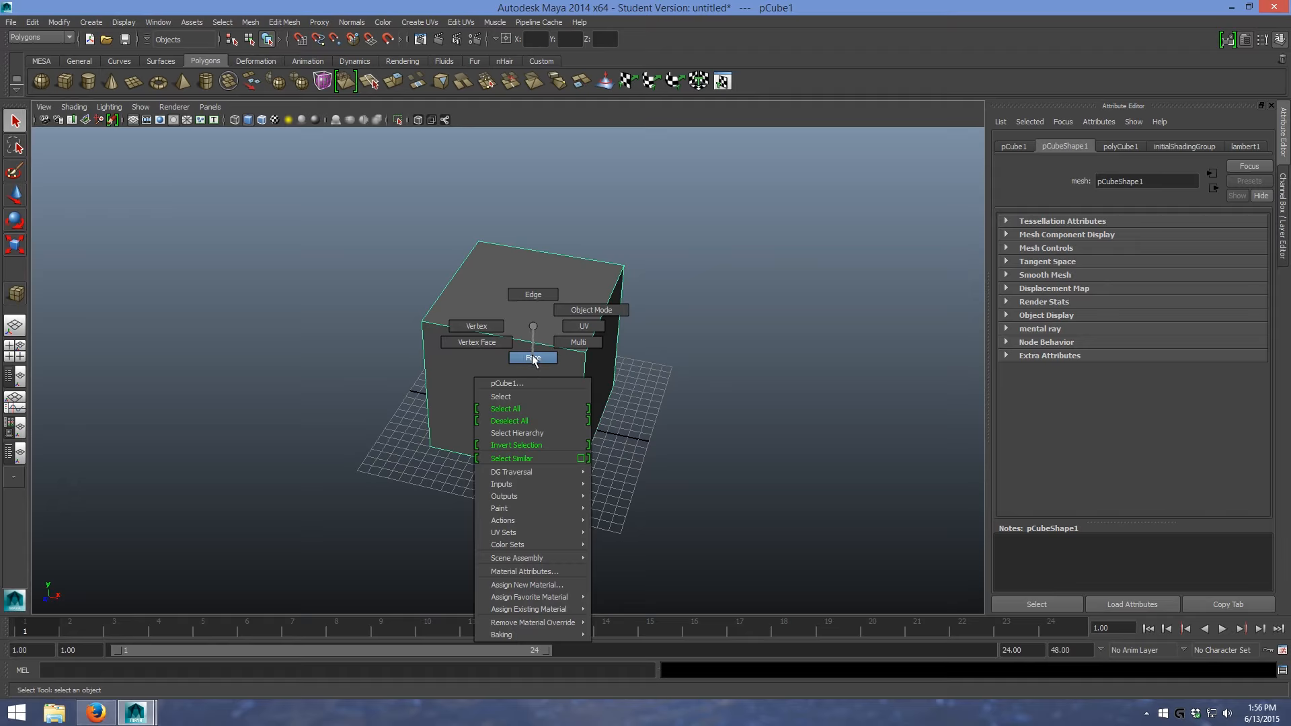
left_click(532, 358)
left_click_drag(697, 356, 430, 388, "alt")
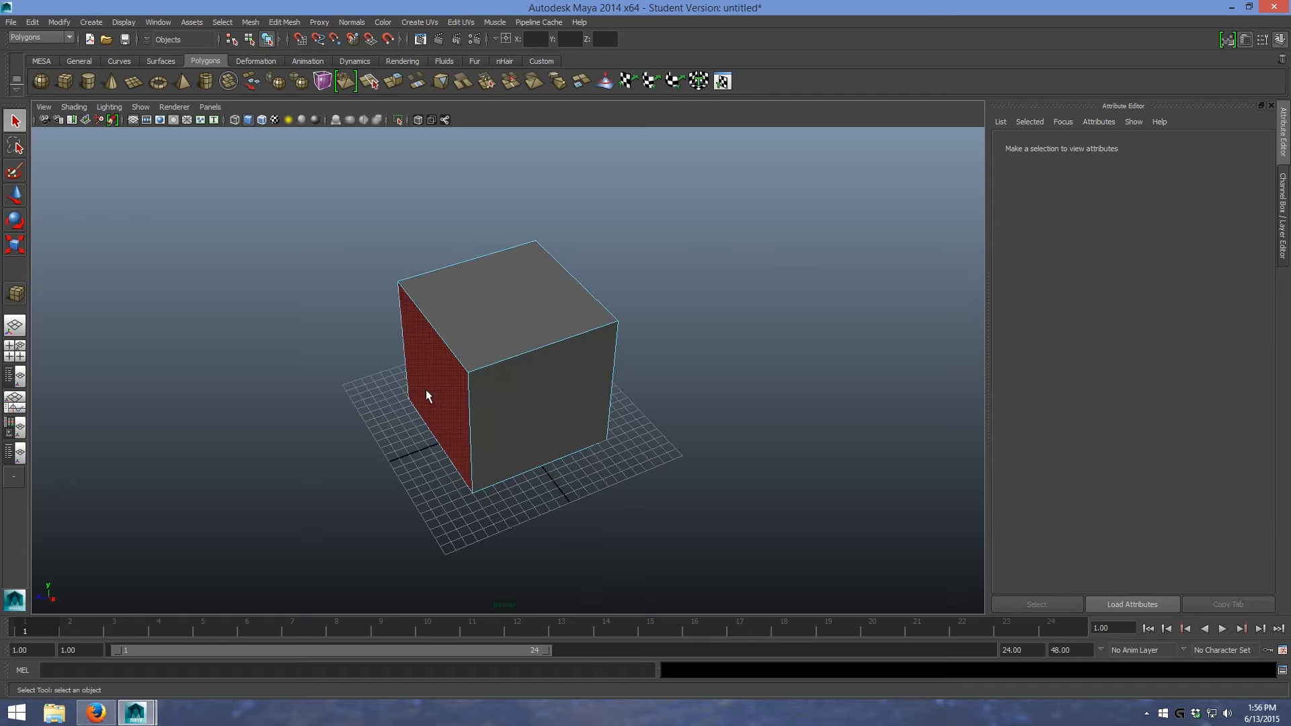
left_click(458, 373)
left_click_drag(691, 336, 866, 364, "alt")
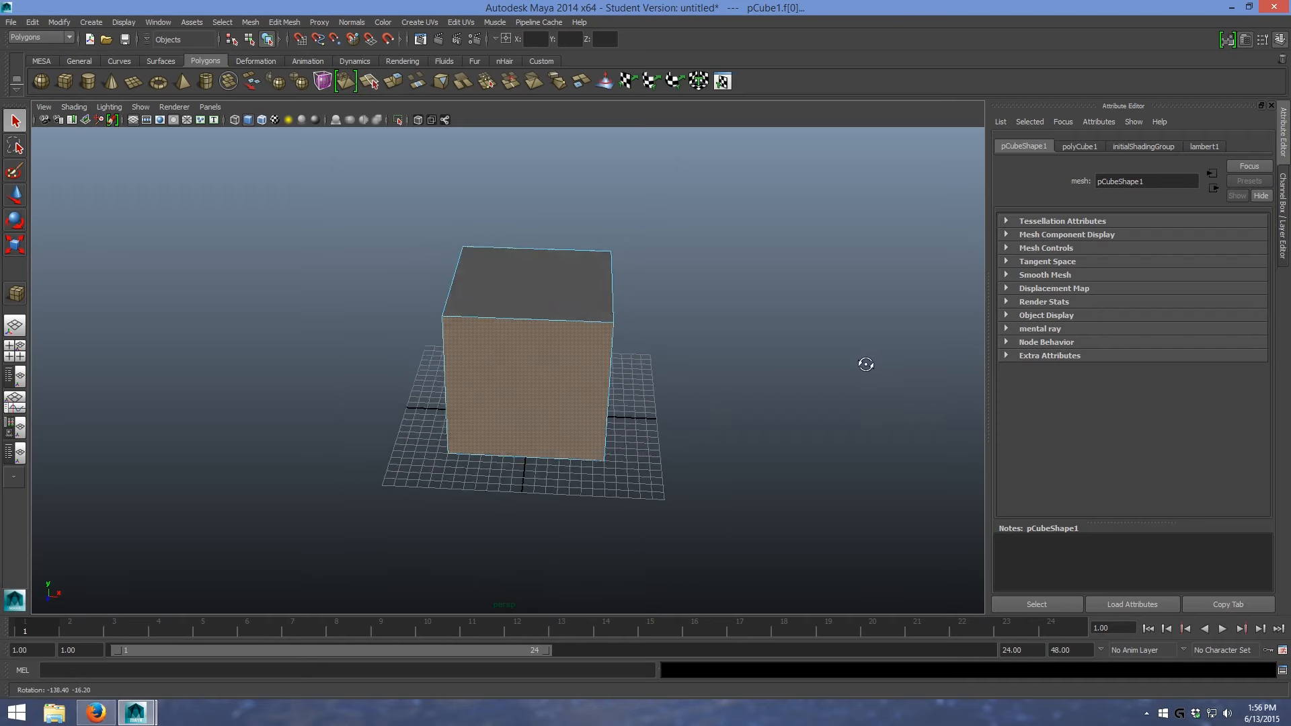
left_click(401, 83)
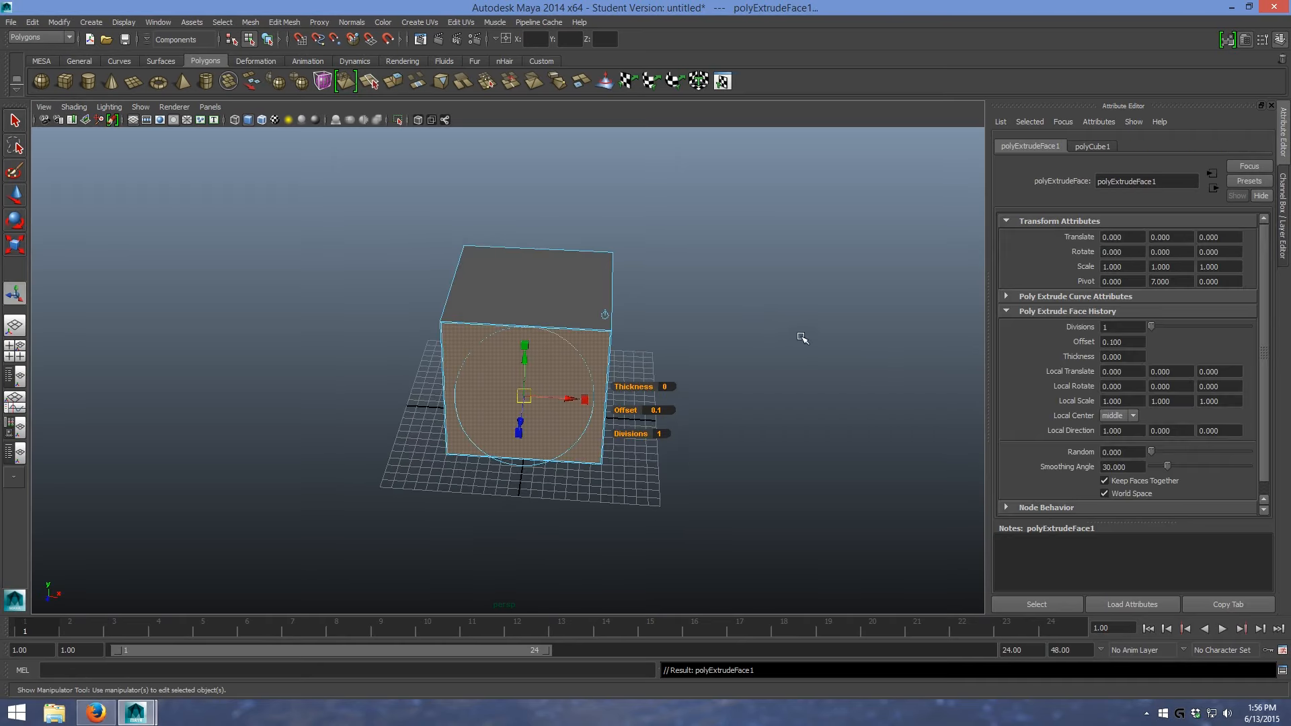
left_click(668, 387)
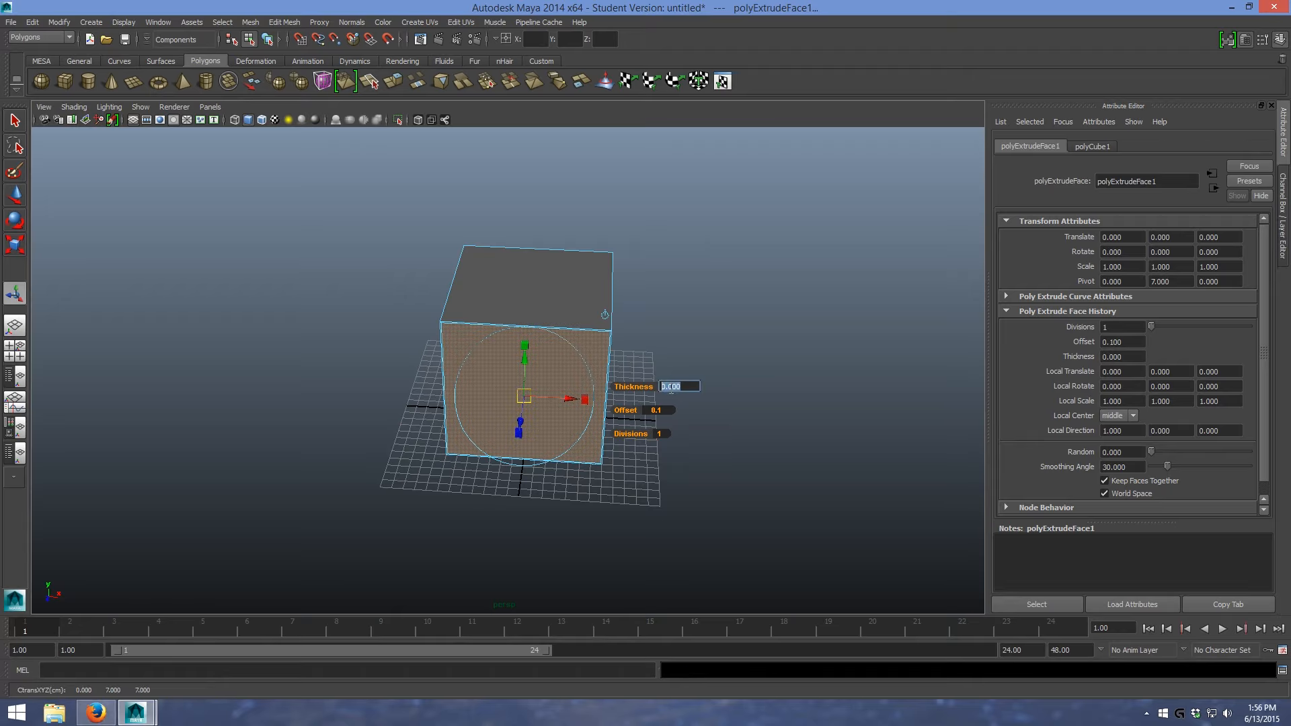
type("15")
key("Return")
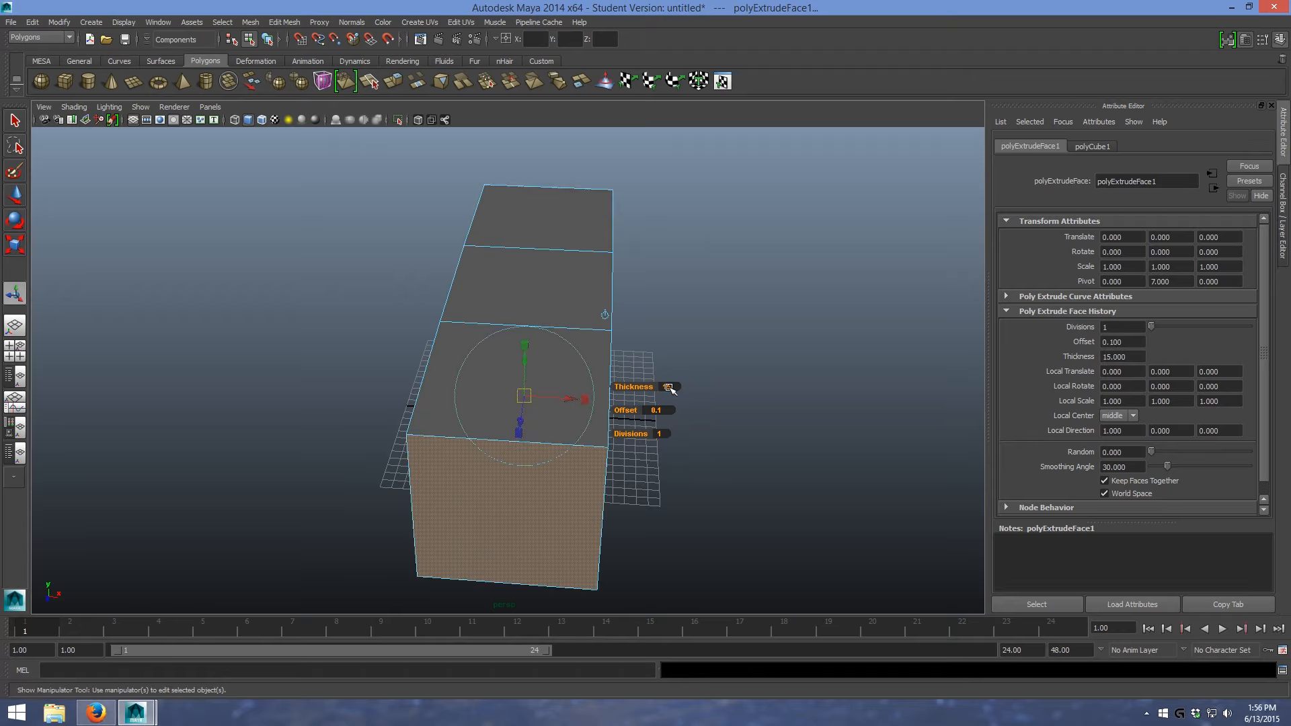
- Extrude the side face of the middle block with a thickness of 30 to form the long arm of the T
left_click_drag(722, 307, 596, 332, "alt")
left_click(596, 331)
left_click_drag(673, 346, 785, 410, "alt")
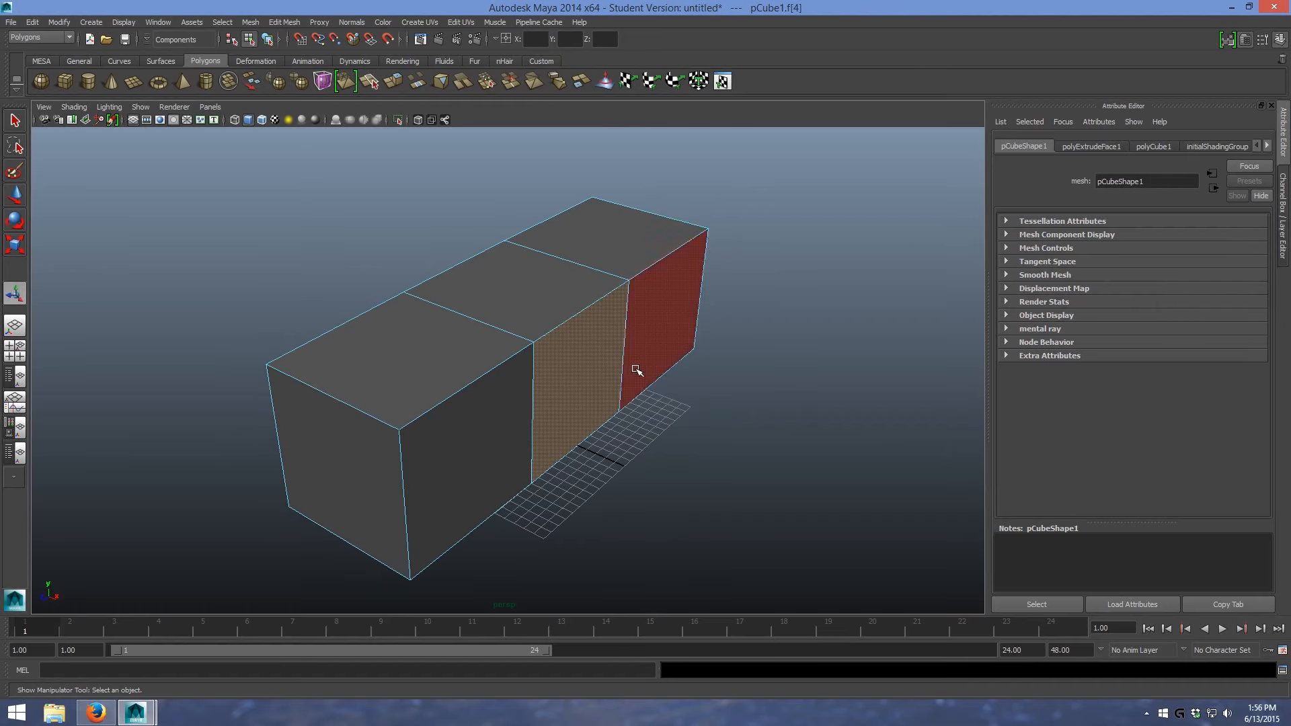
key("t")
right_click(578, 367)
right_click_drag(578, 368, 585, 399)
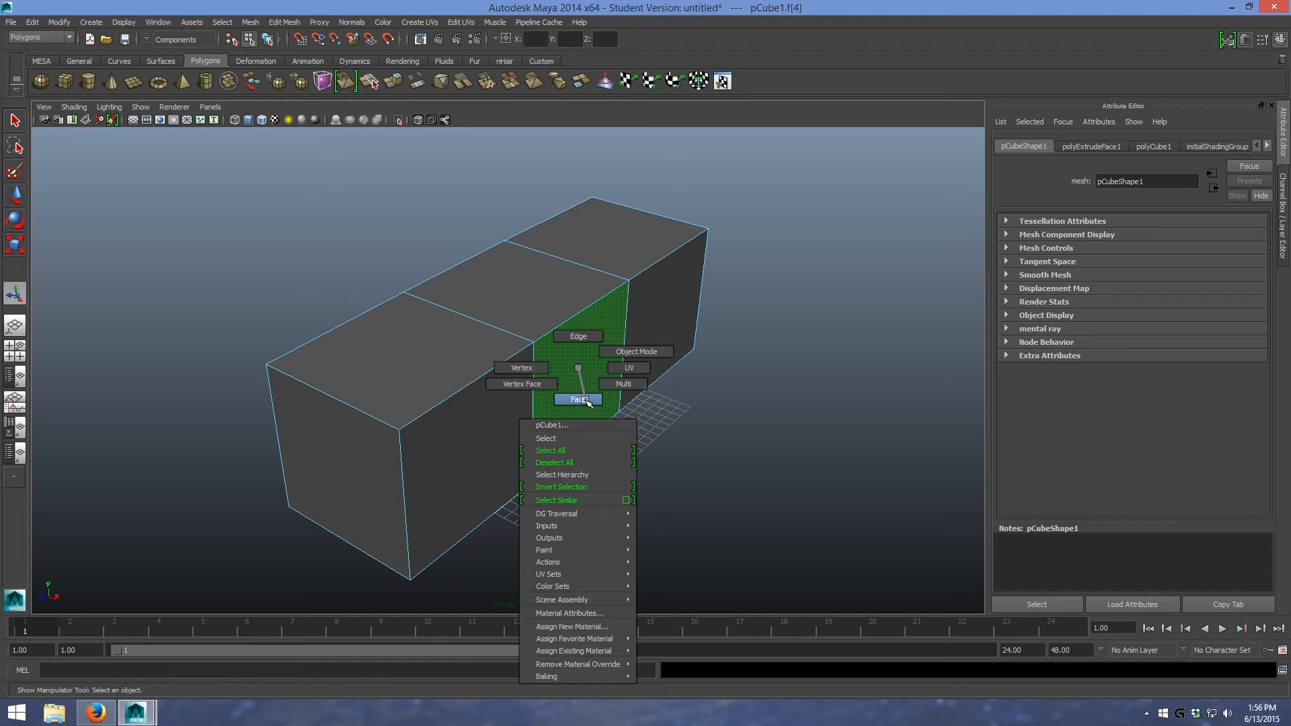
right_click_drag(585, 400, 585, 400)
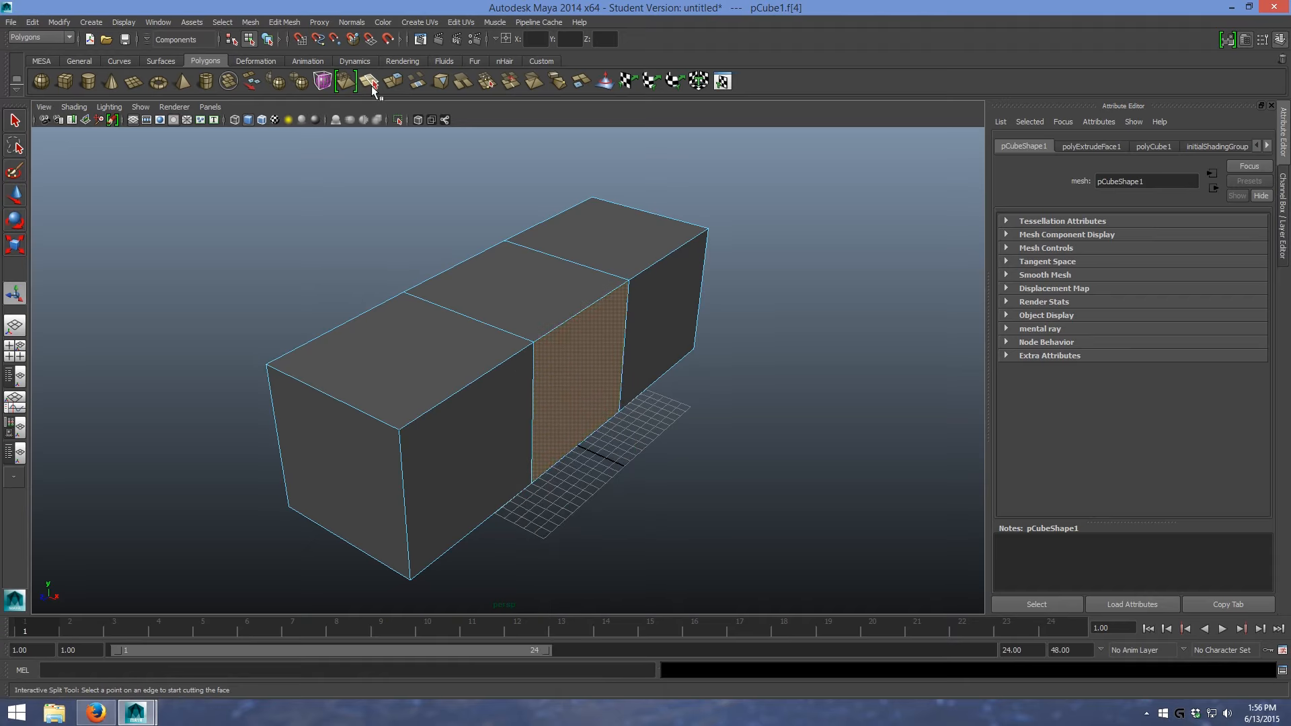
left_click(393, 83)
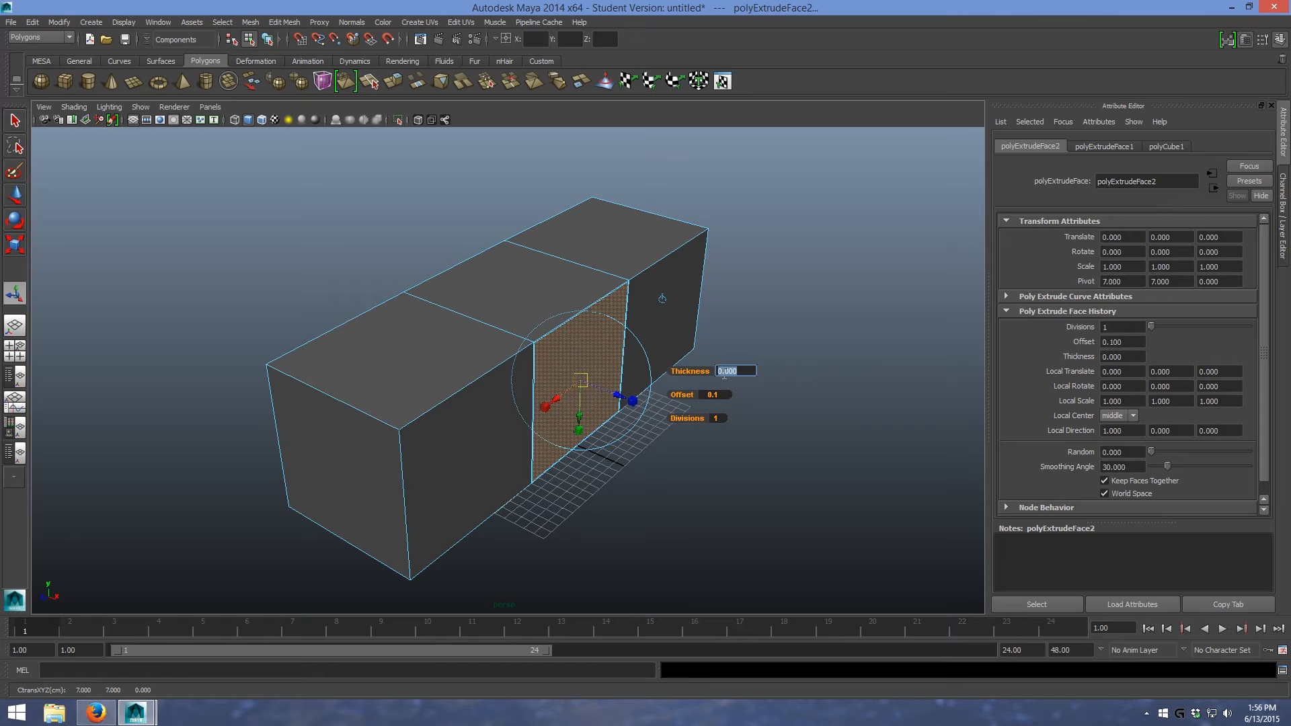
key("Return")
left_click(723, 372)
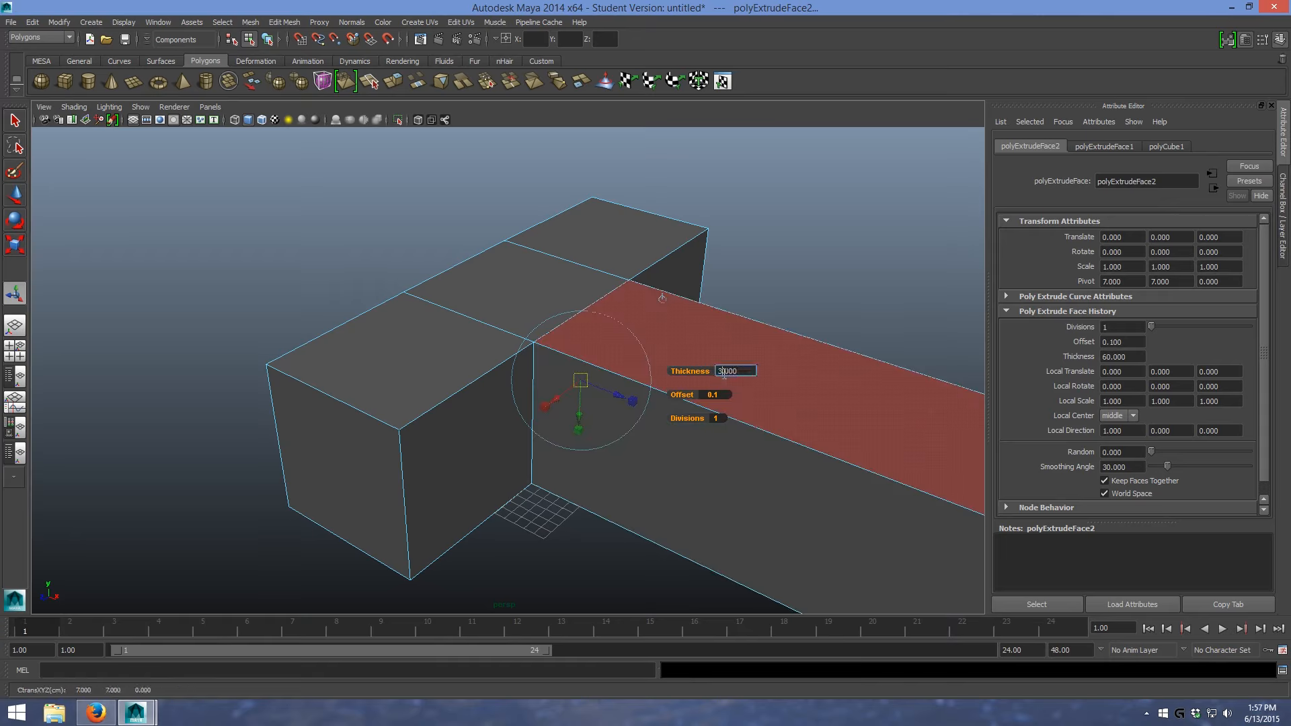
key("Return")
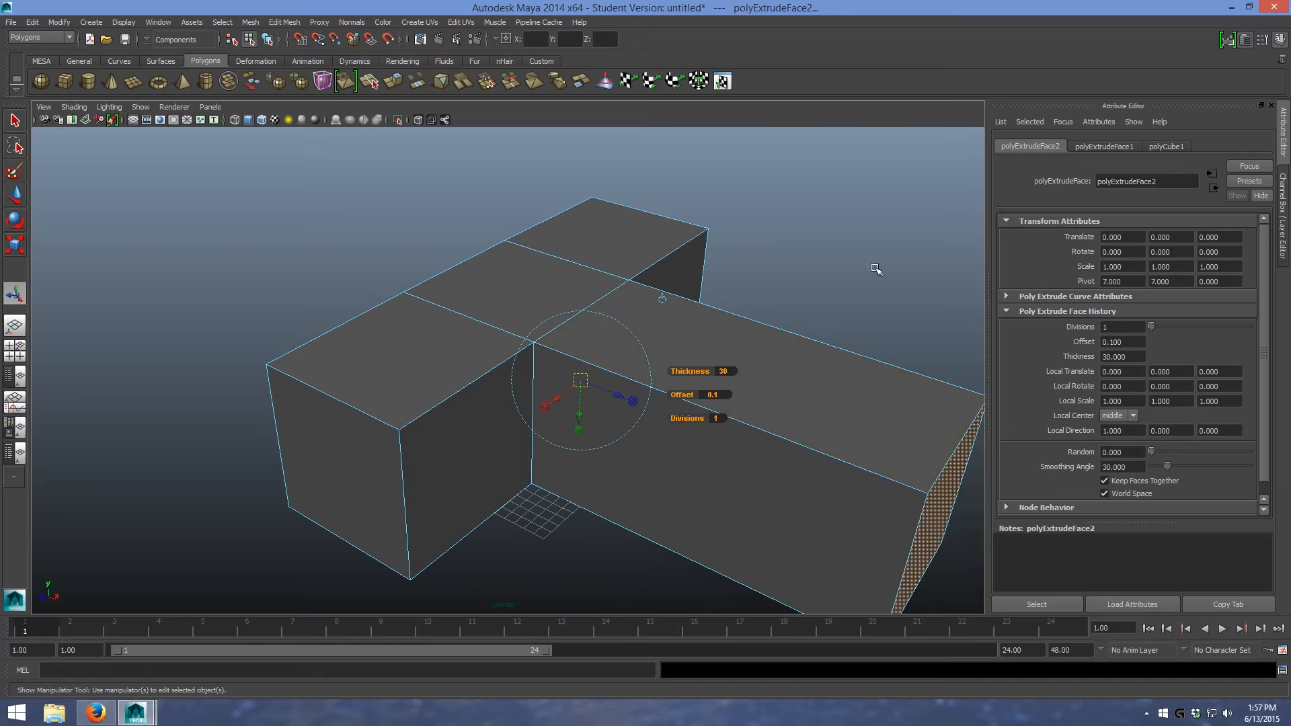
left_click(886, 260)
scroll(884, 259, "down", 5)
left_click_drag(884, 259, 724, 365, "alt")
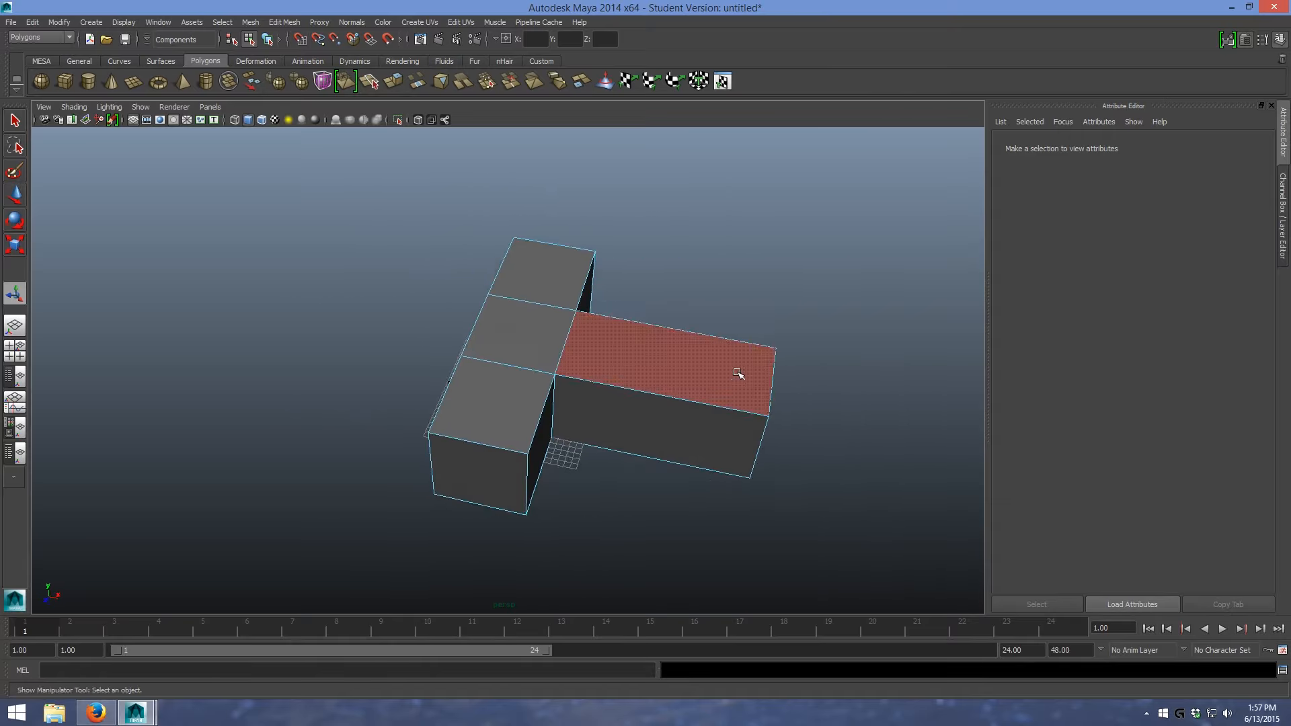
left_click_drag(699, 597, 592, 337)
left_click_drag(372, 216, 546, 478)
left_click(694, 505)
- Connect all vertical edges of the T-shaped mesh with one segment at slide 0.50, using the Modeling Toolkit
left_click_drag(648, 504, 530, 403, "alt")
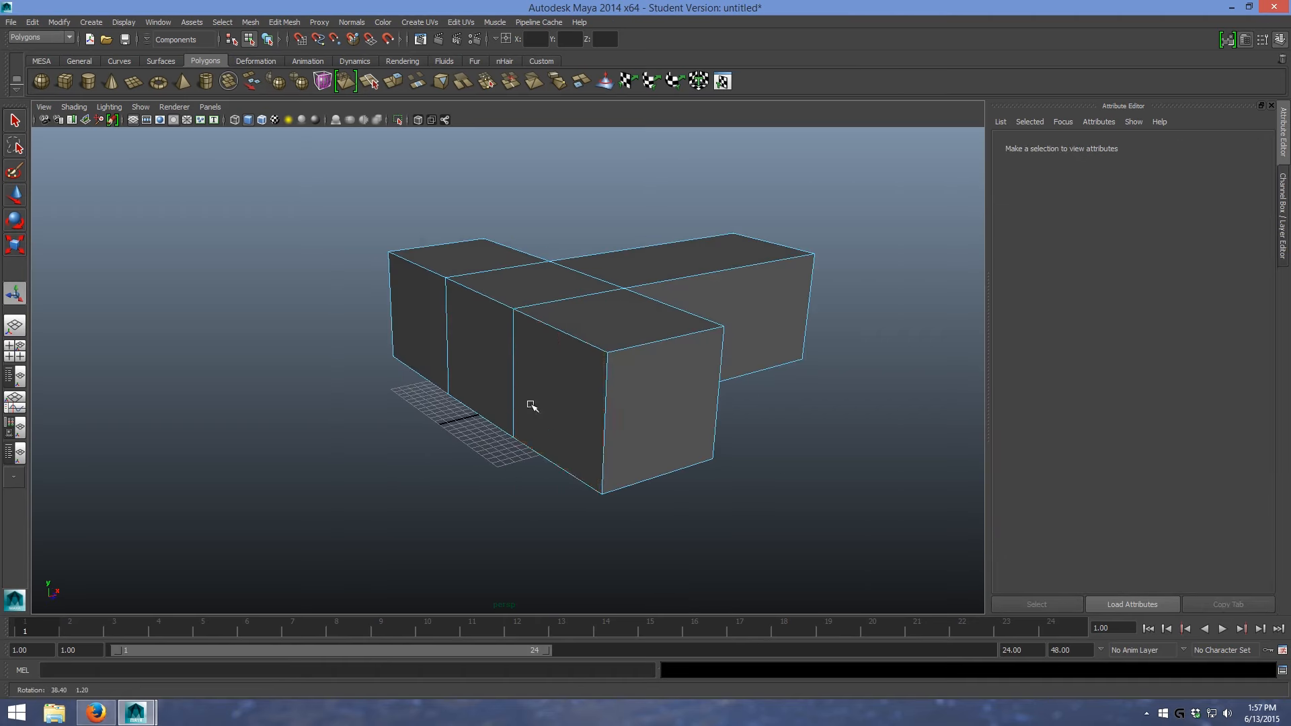
right_click(606, 401)
left_click(604, 372)
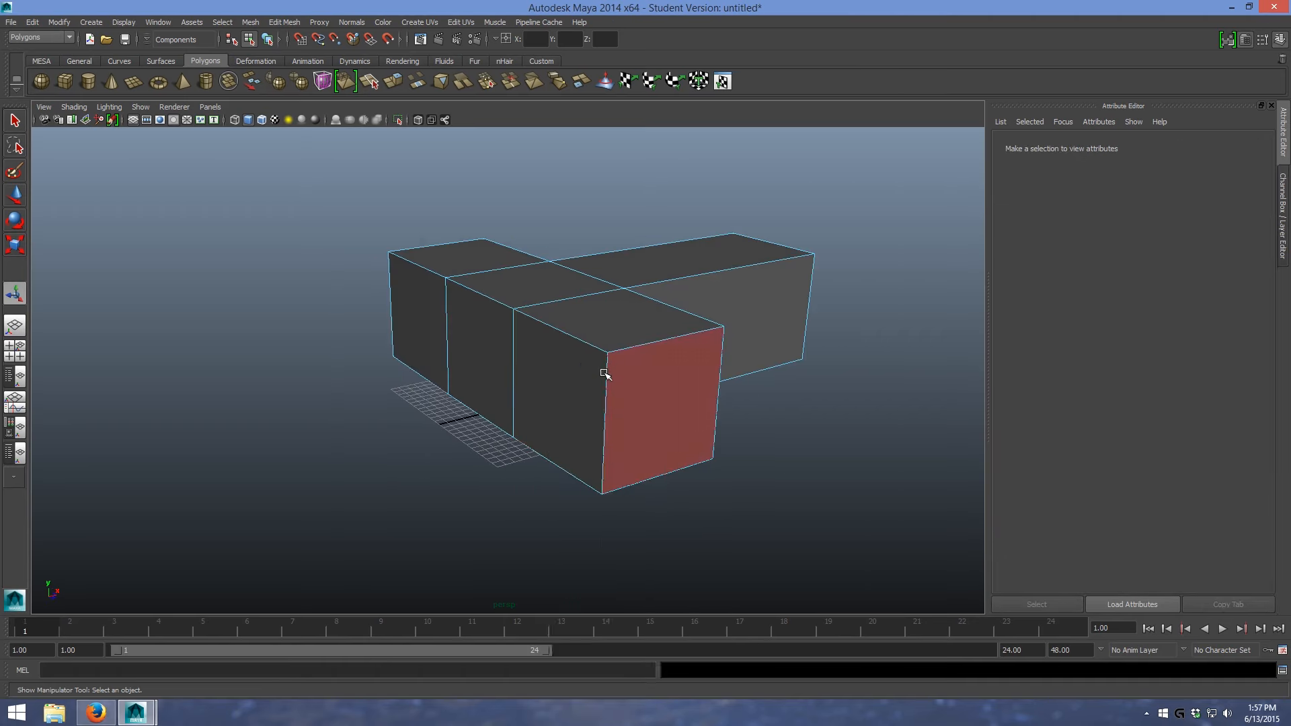
left_click(606, 401)
left_click_drag(776, 381, 886, 341, "alt")
left_click_drag(235, 368, 163, 354)
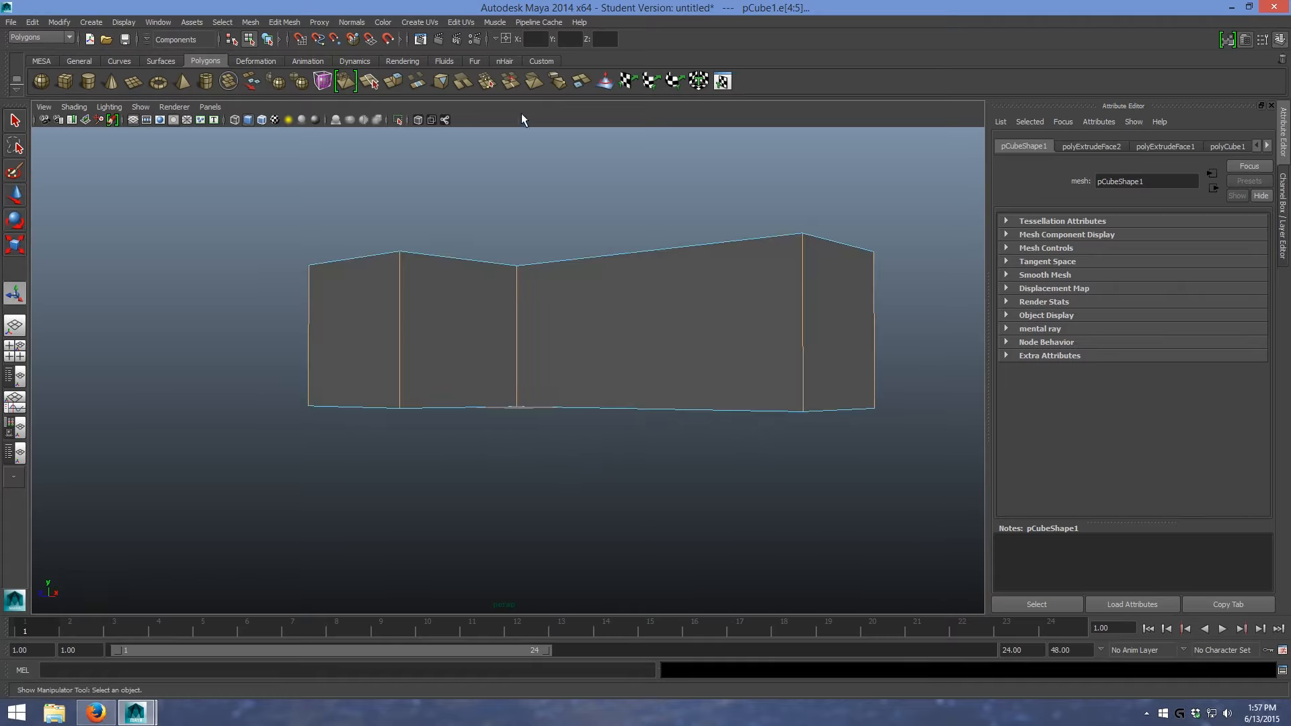
left_click_drag(521, 225, 613, 238, "alt")
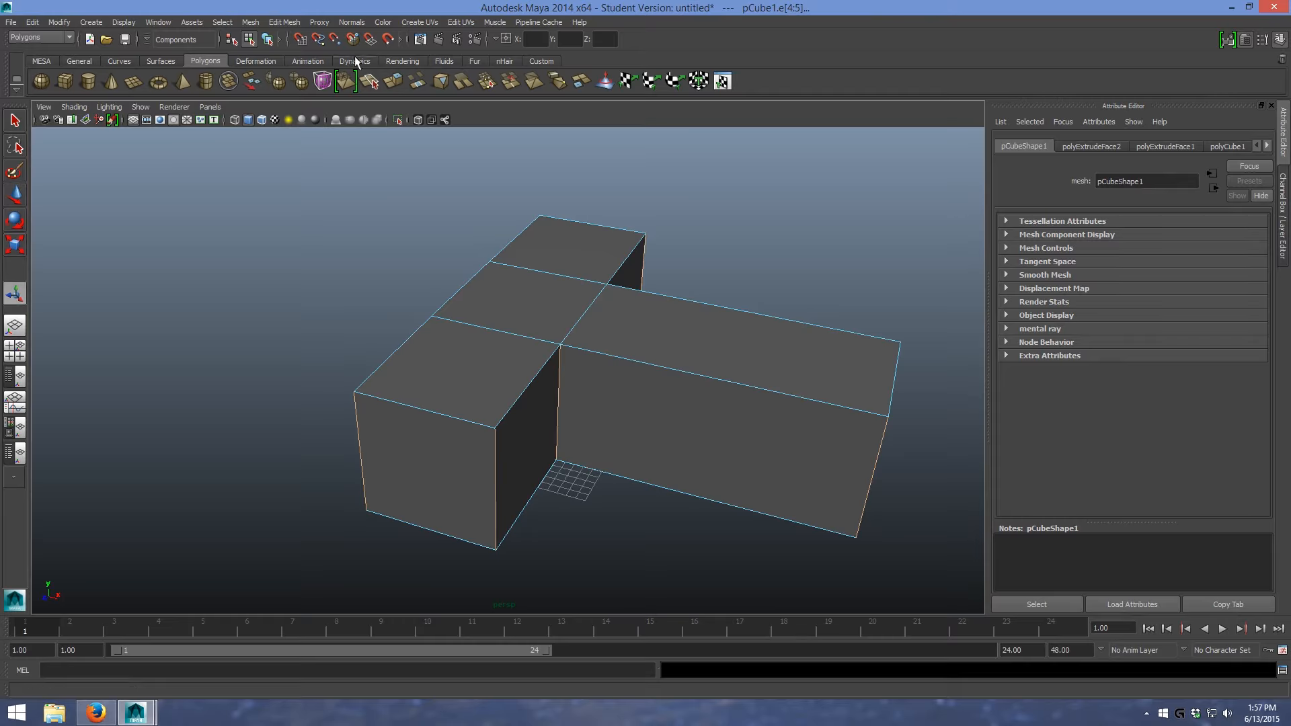
left_click(1225, 42)
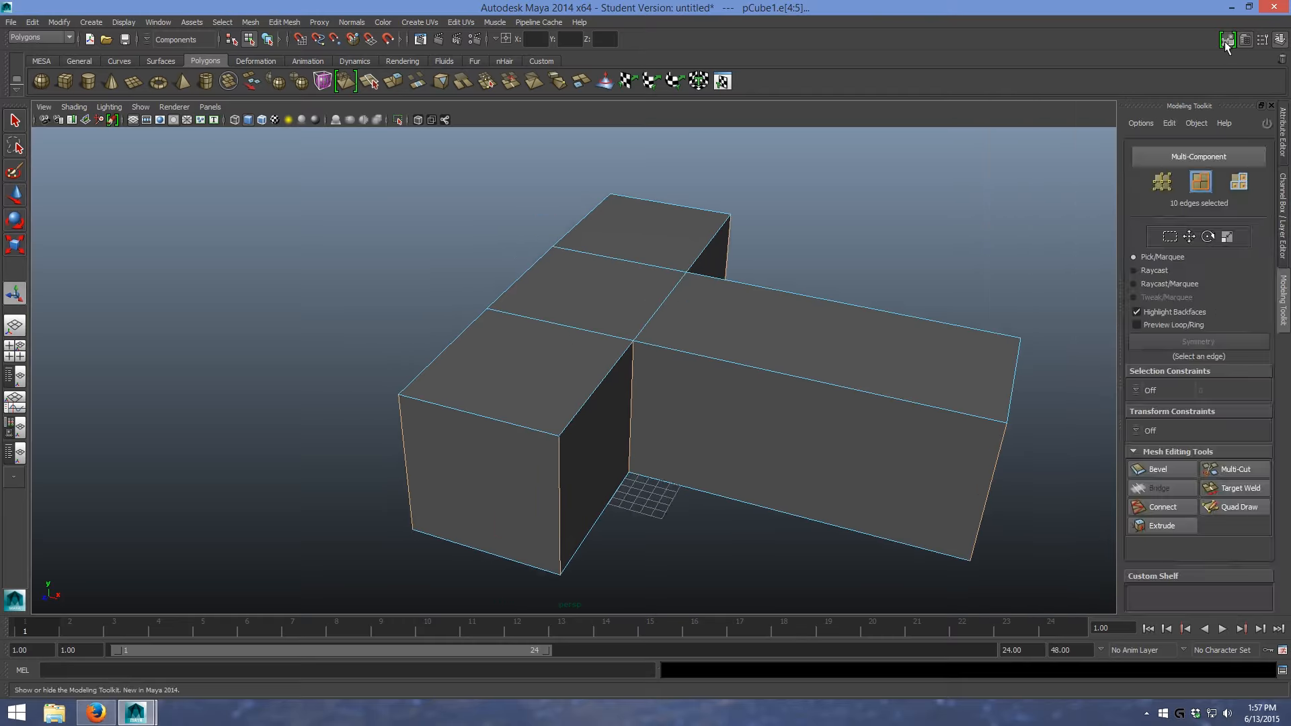
left_click(1174, 504)
left_click_drag(731, 553, 1286, 548, "alt")
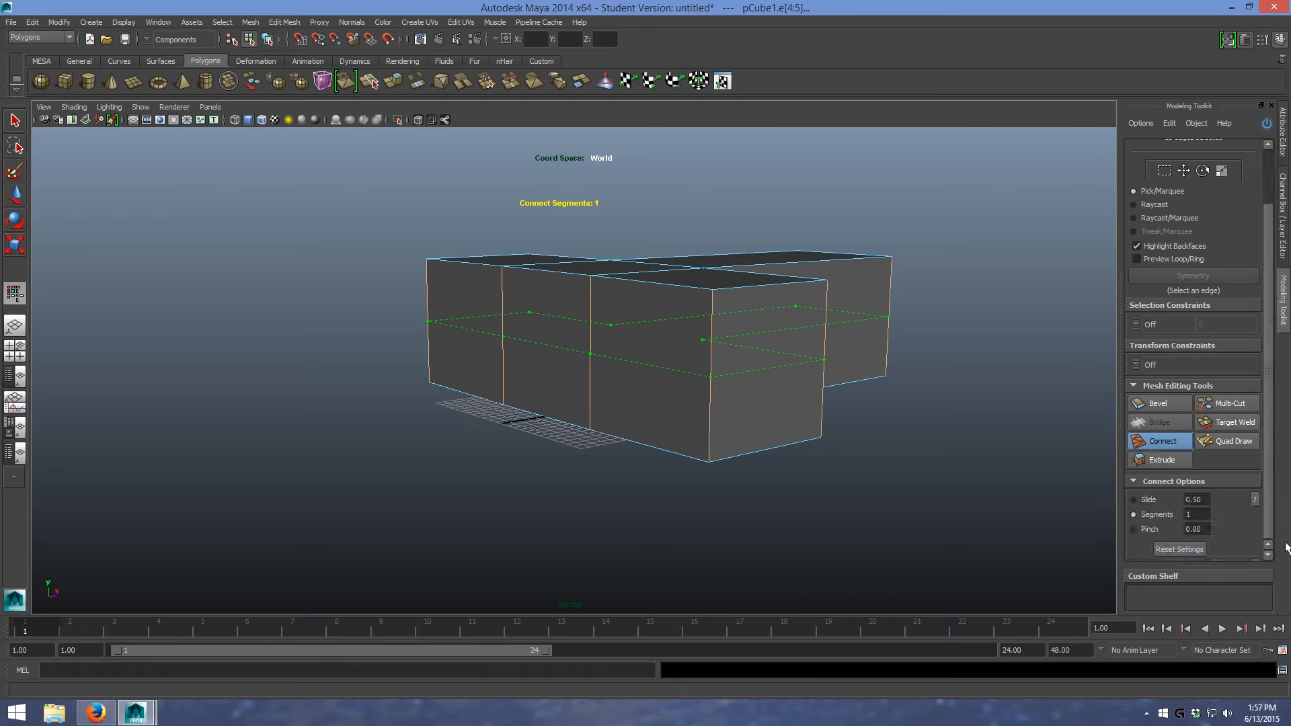
left_click_drag(893, 461, 817, 438, "alt")
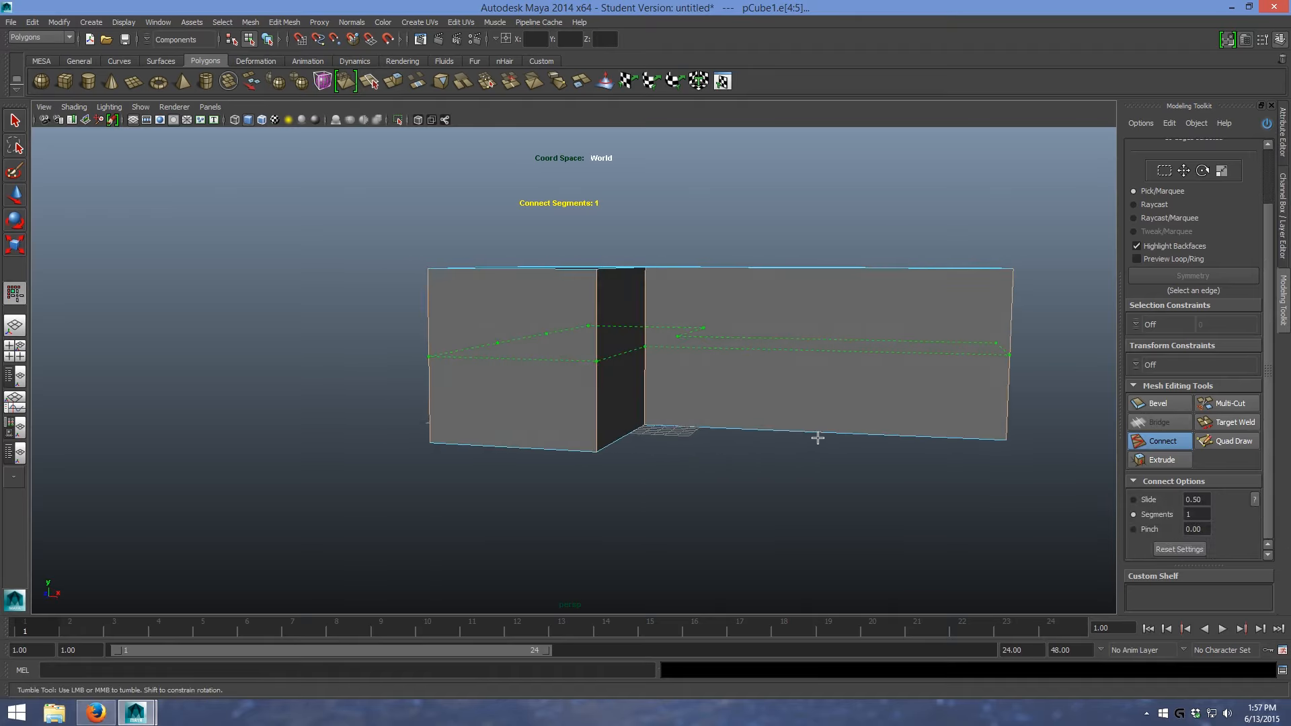
left_click(914, 522)
key("ctrl+z")
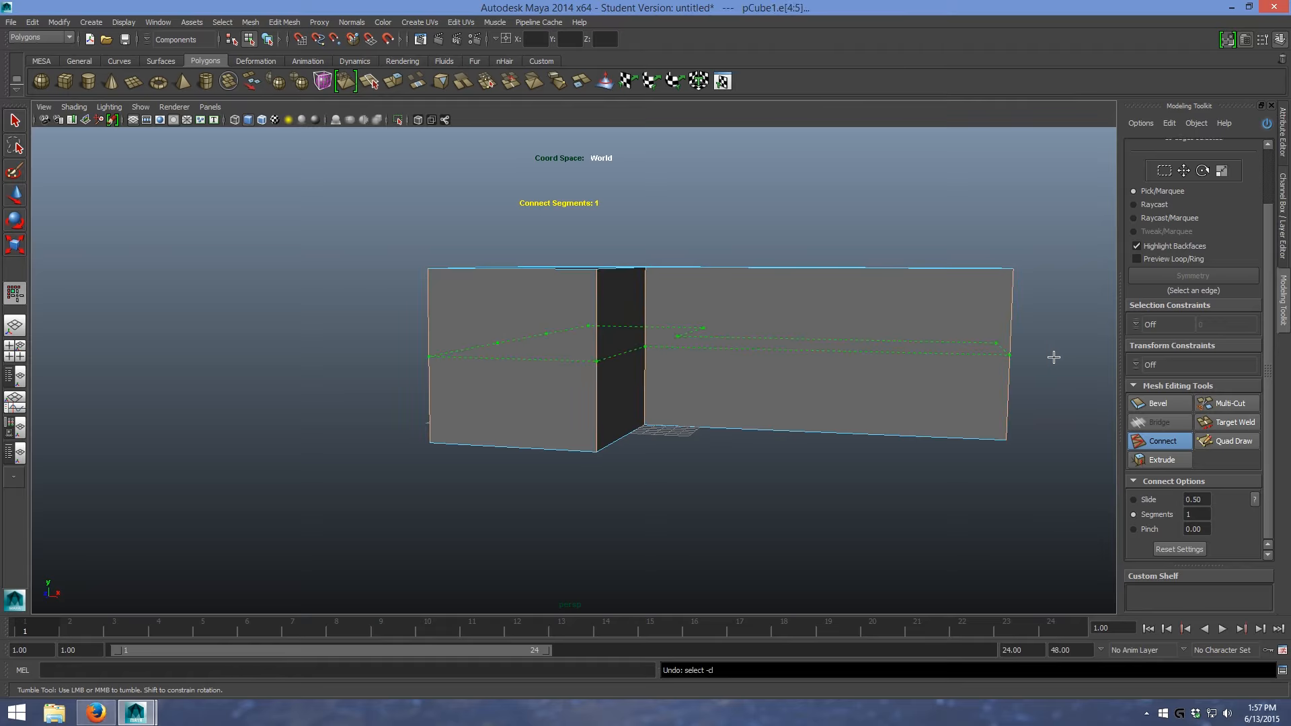
left_click(1172, 441)
left_click_drag(1039, 311, 1098, 213, "alt")
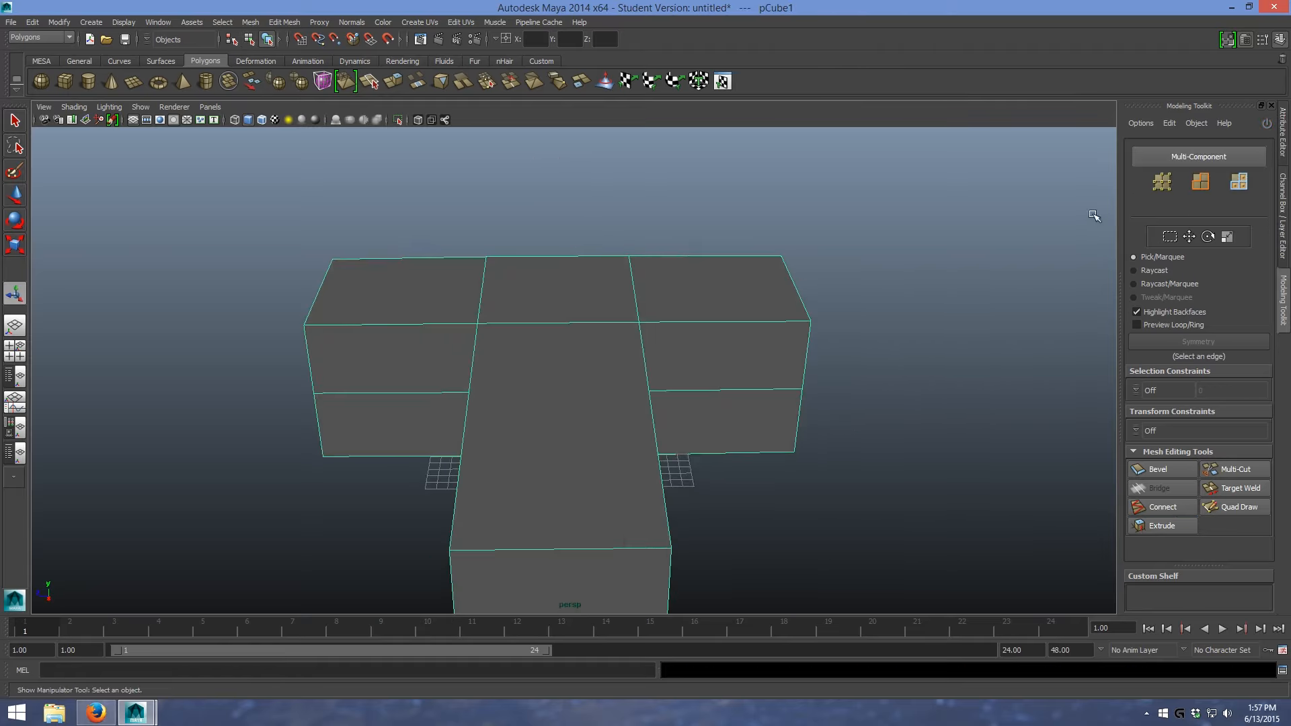
- Connect the crosswise edges of the middle section and long arm with one segment, adding an edge loop lengthwise through their centre
left_click(1202, 191)
scroll(628, 235, "down", 3)
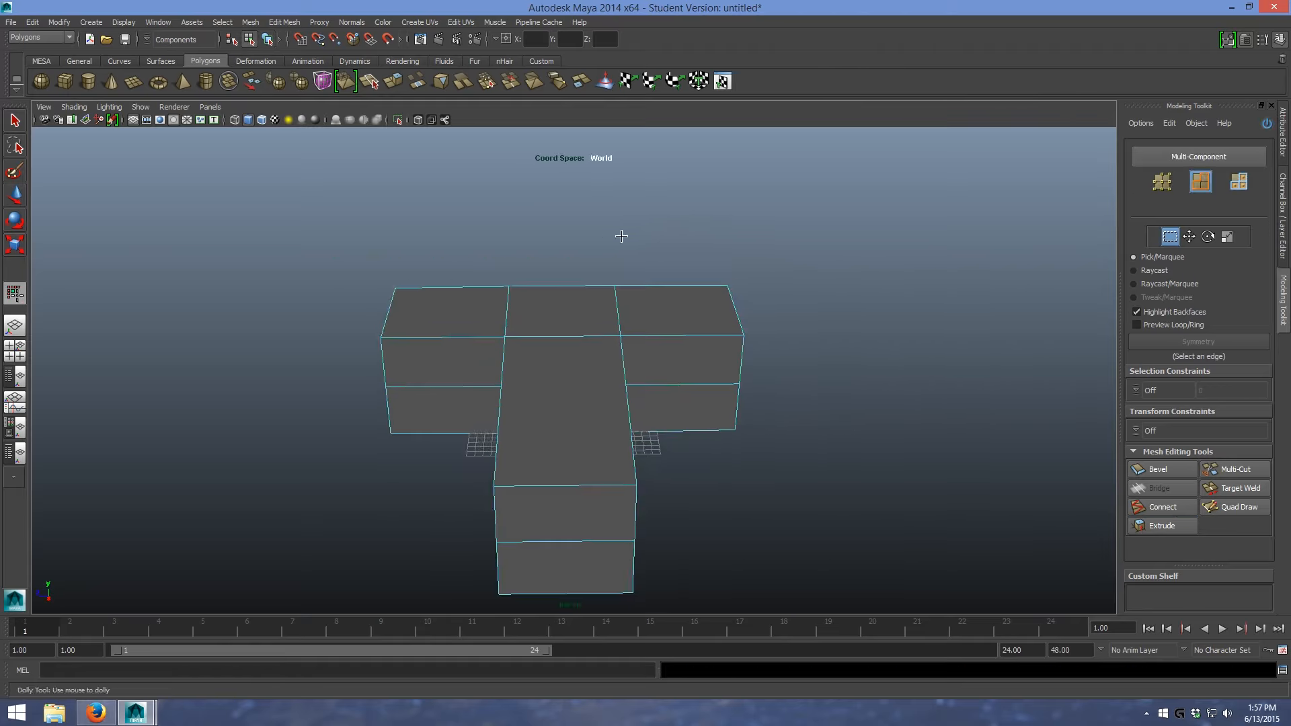
left_click_drag(580, 229, 586, 608, "alt")
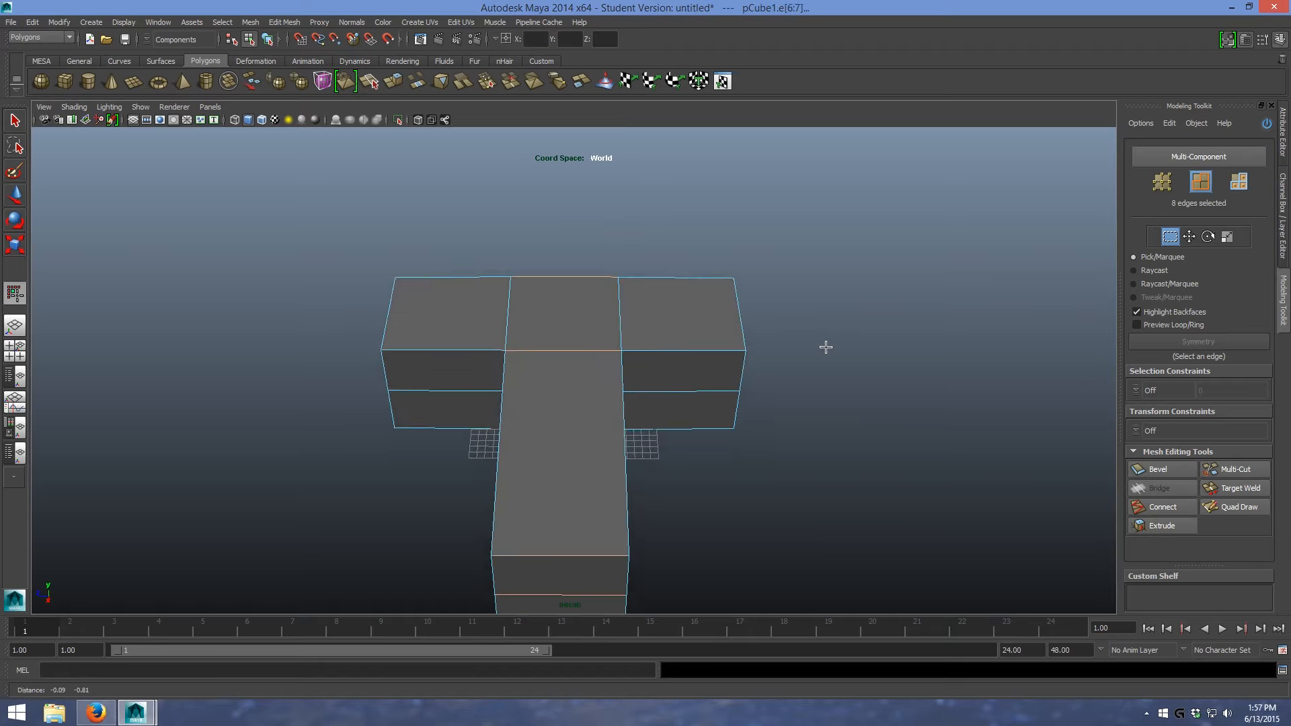
scroll(759, 242, "down", 3)
left_click_drag(874, 400, 1143, 437, "alt")
left_click(1171, 509)
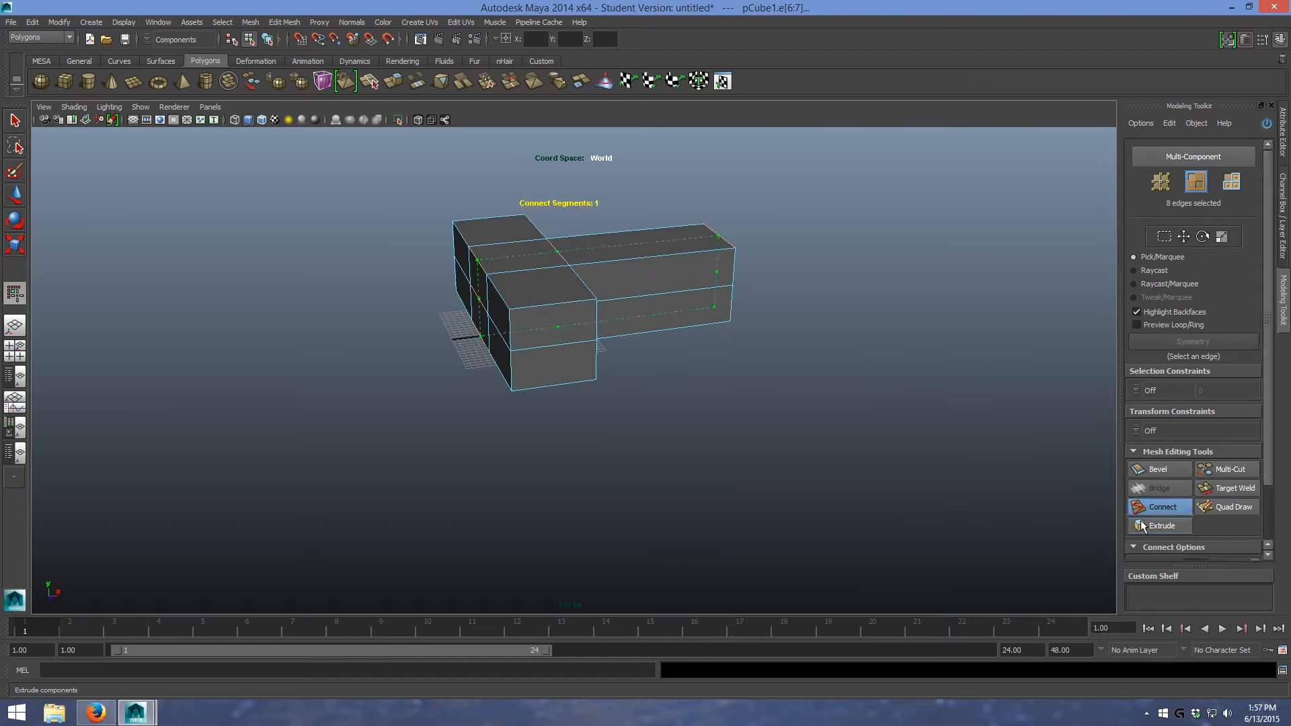
left_click_drag(854, 374, 805, 404, "alt")
left_click(1155, 506)
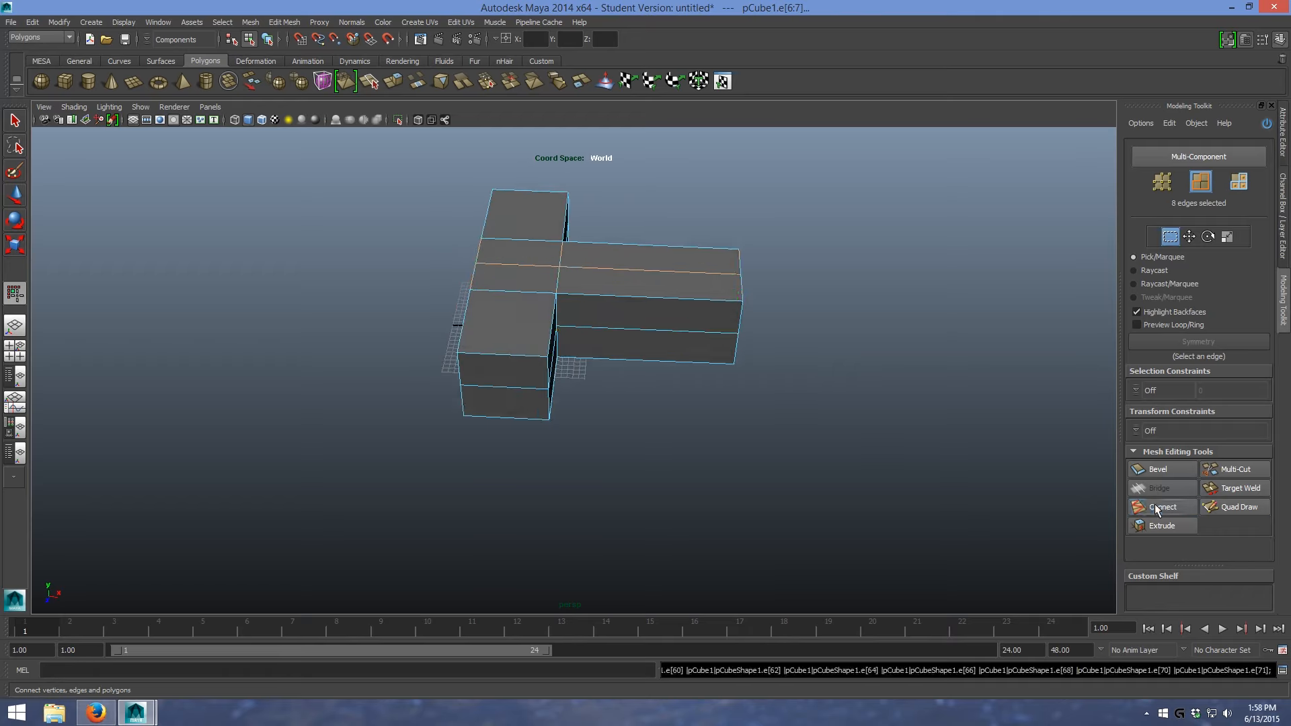
- Connect the long arm's lengthwise edges with one segment at slide 0.01, adding an edge loop right beside the crossbar
scroll(878, 367, "up", 2)
middle_click_drag(854, 343, 841, 486, "alt")
scroll(855, 449, "up", 2)
left_click_drag(834, 443, 846, 404, "alt")
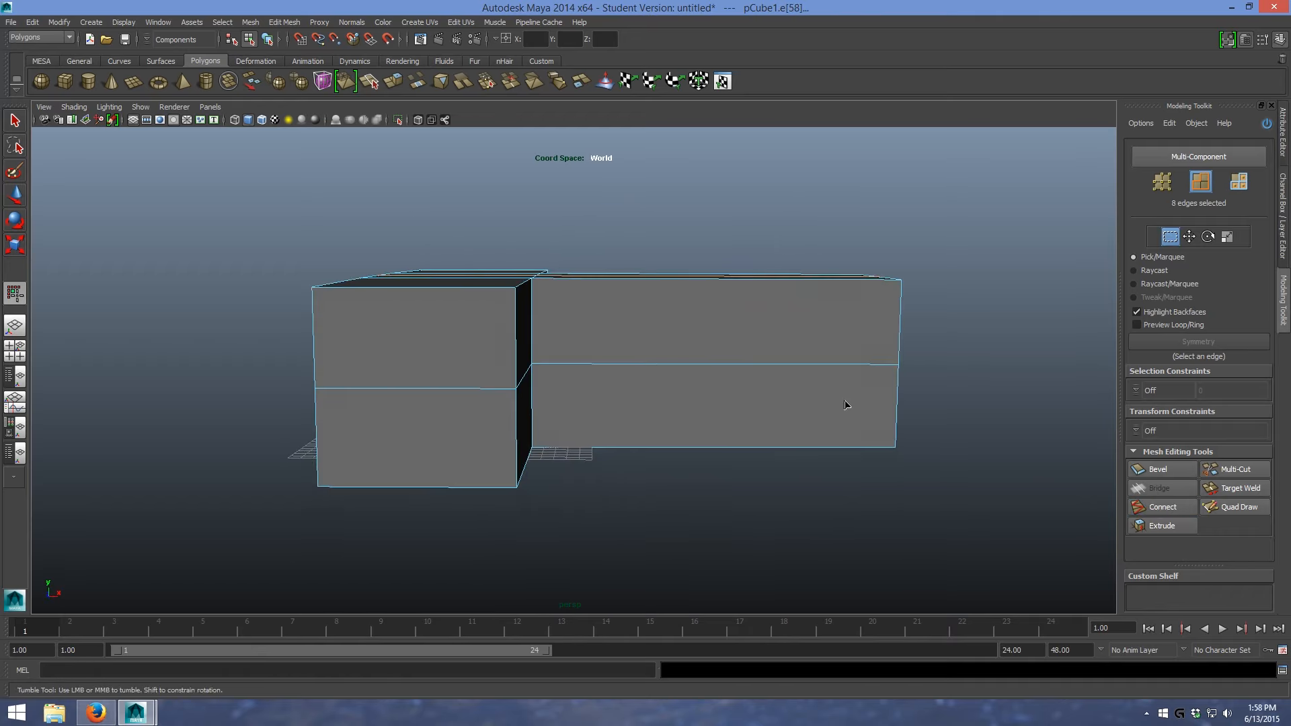
left_click(1239, 189)
left_click_drag(769, 199, 807, 208, "alt")
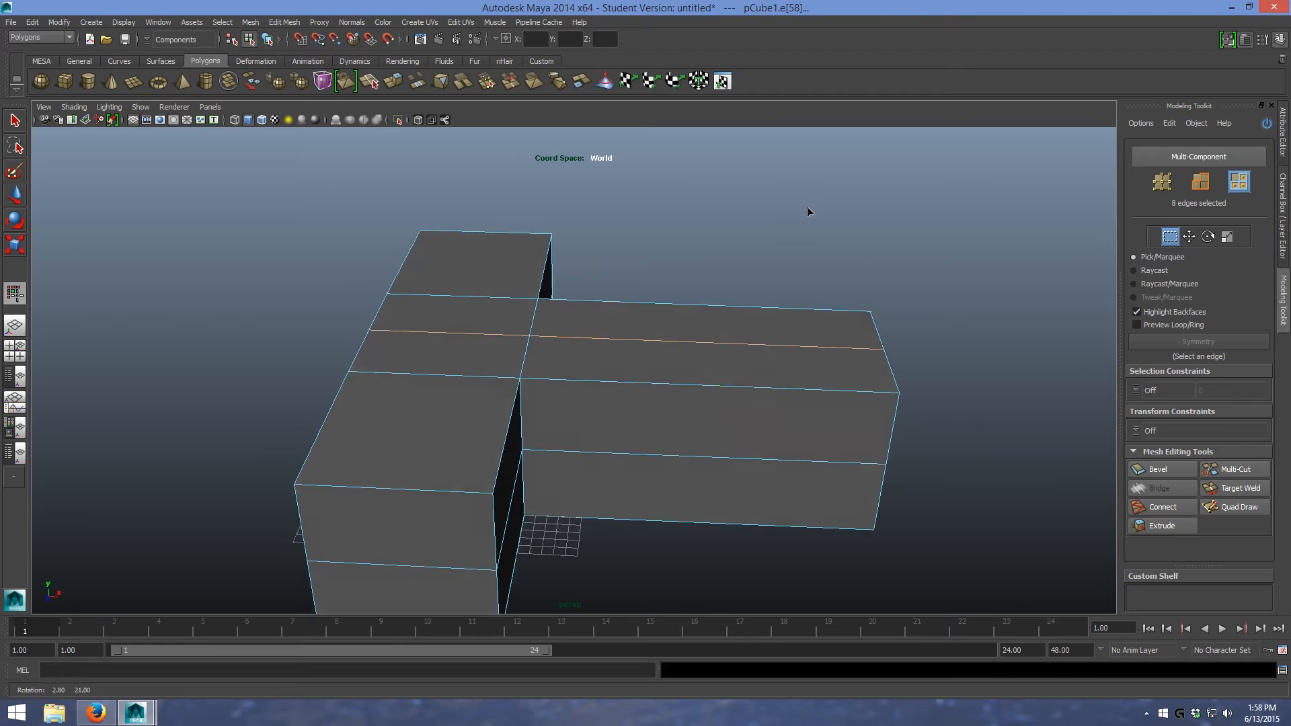
left_click(1200, 181)
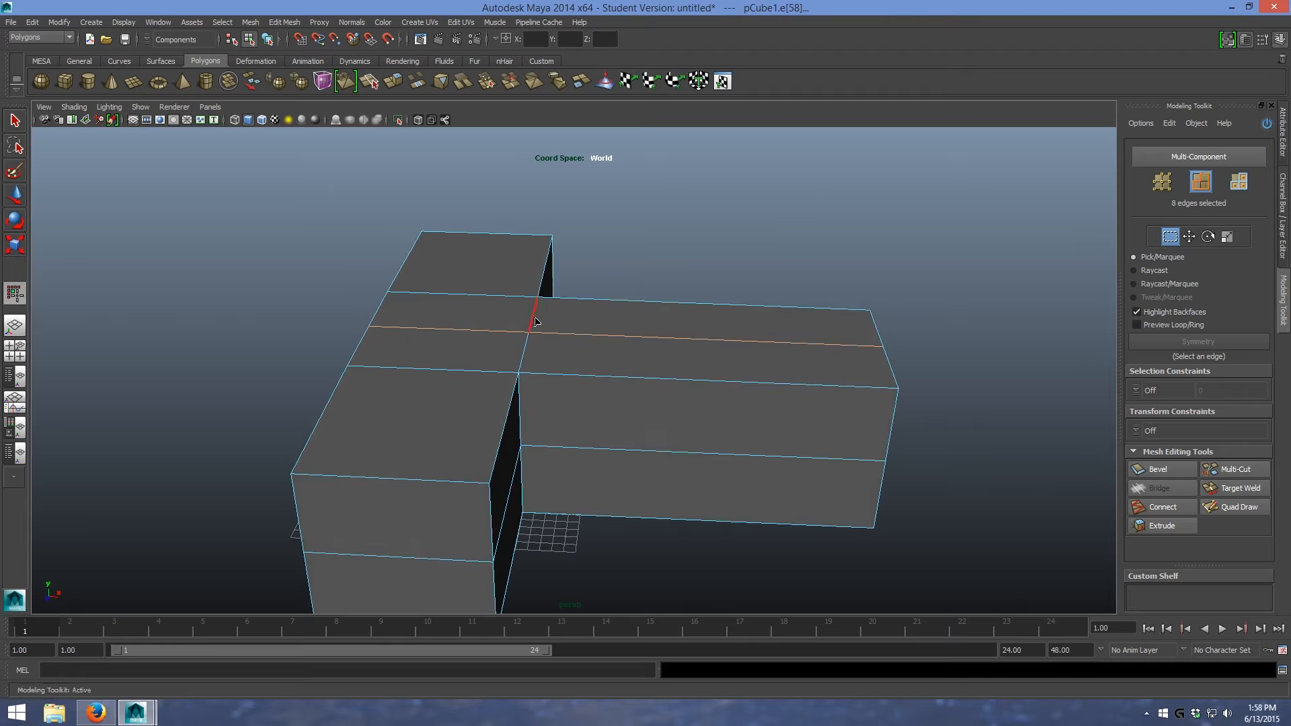
left_click(535, 321)
left_click_drag(615, 246, 629, 526)
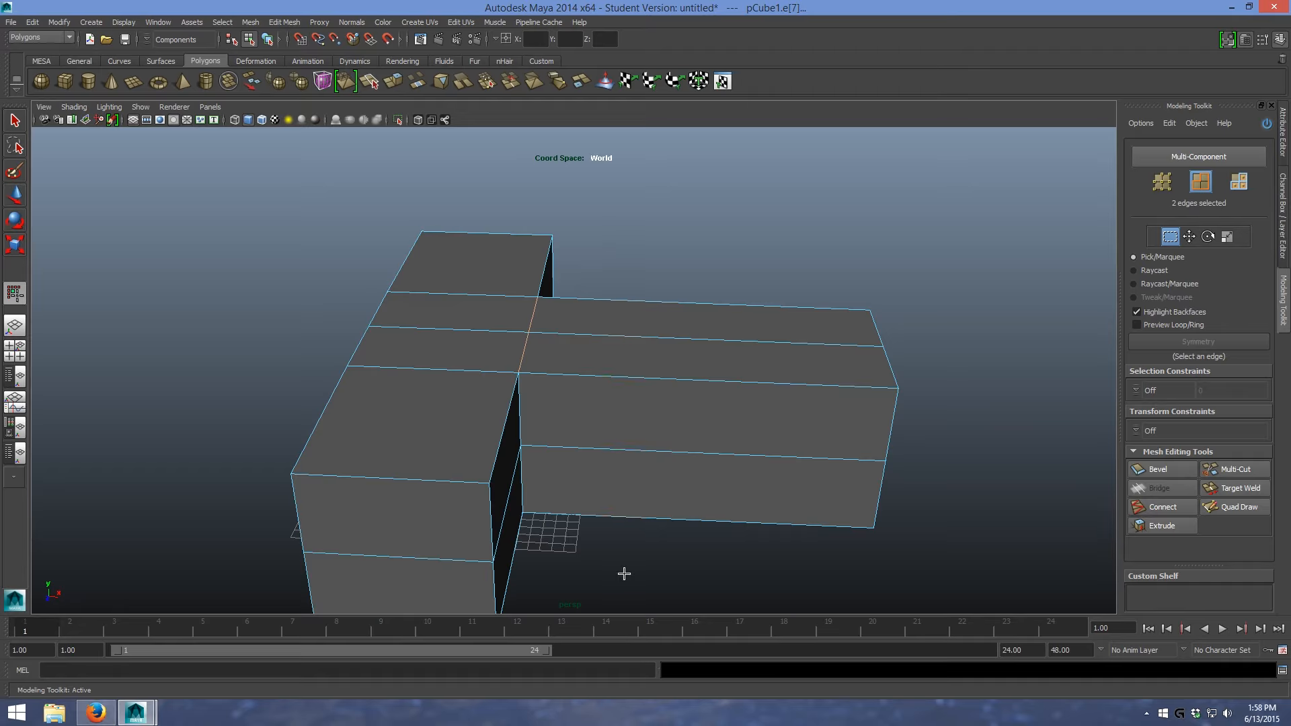
left_click(1162, 505)
scroll(1208, 514, "down", 2)
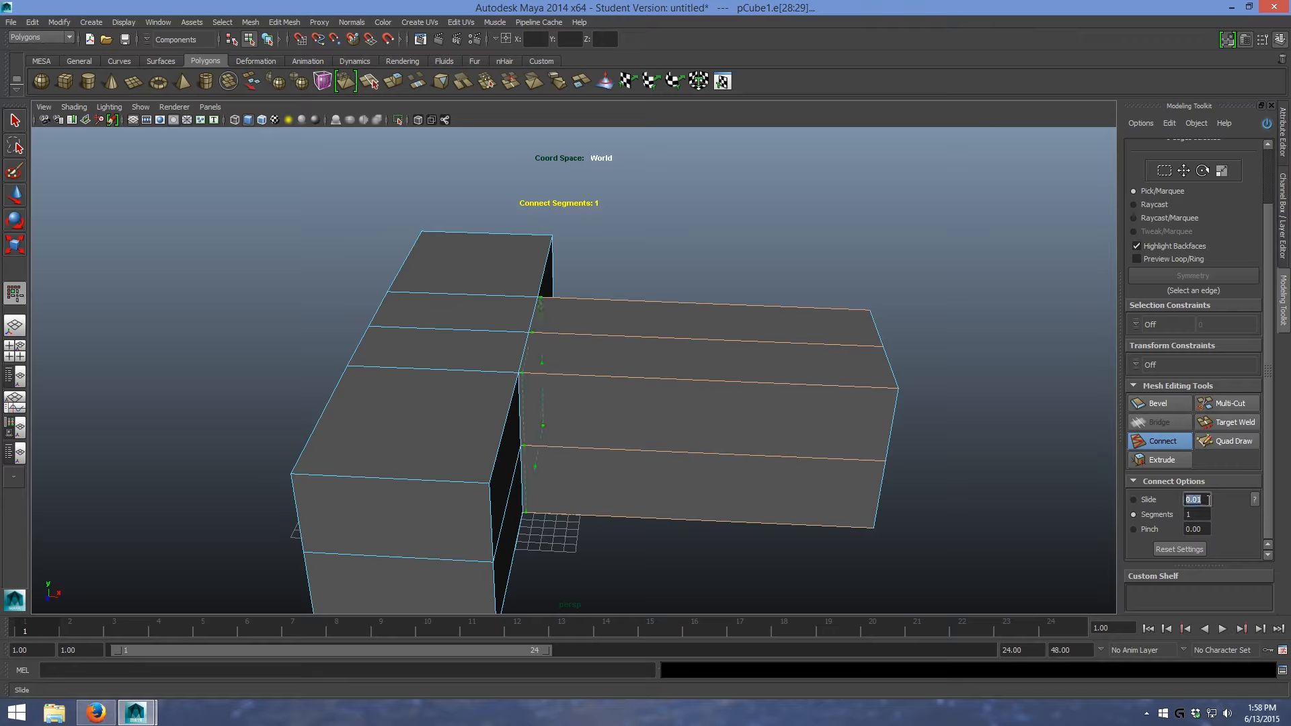
left_click_drag(827, 299, 795, 288, "alt")
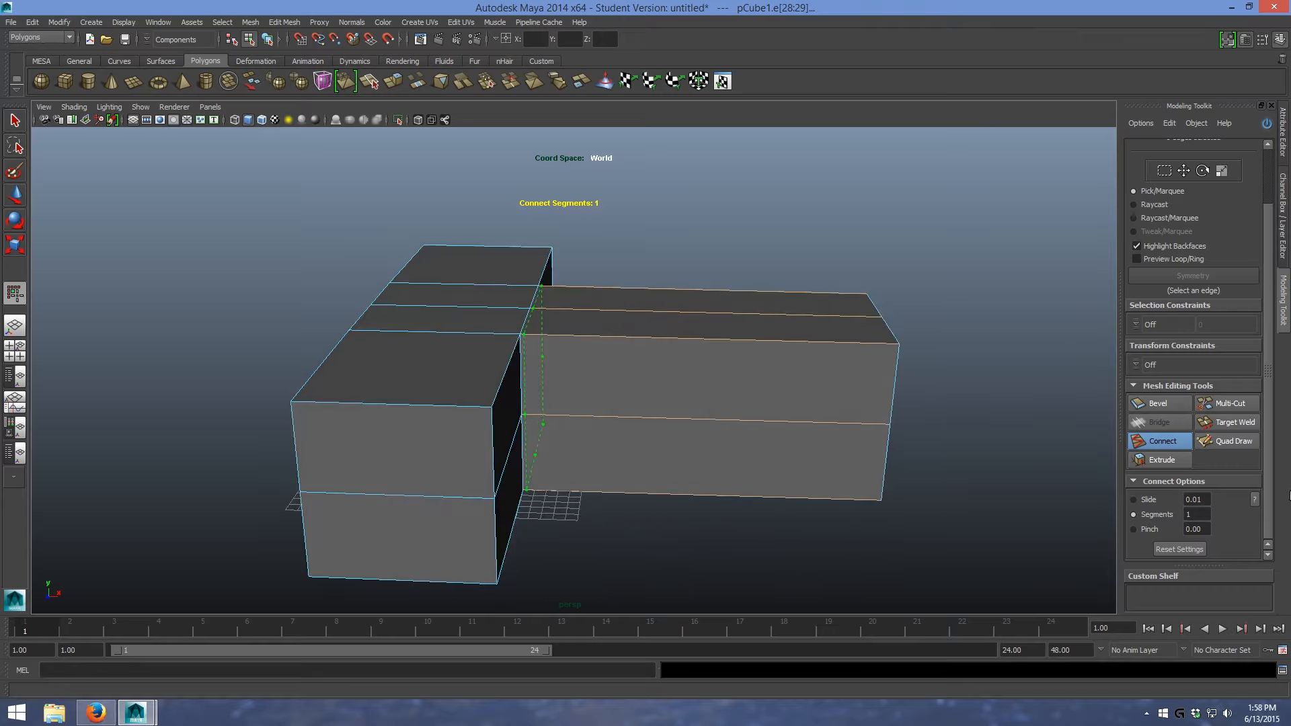
left_click(1163, 440)
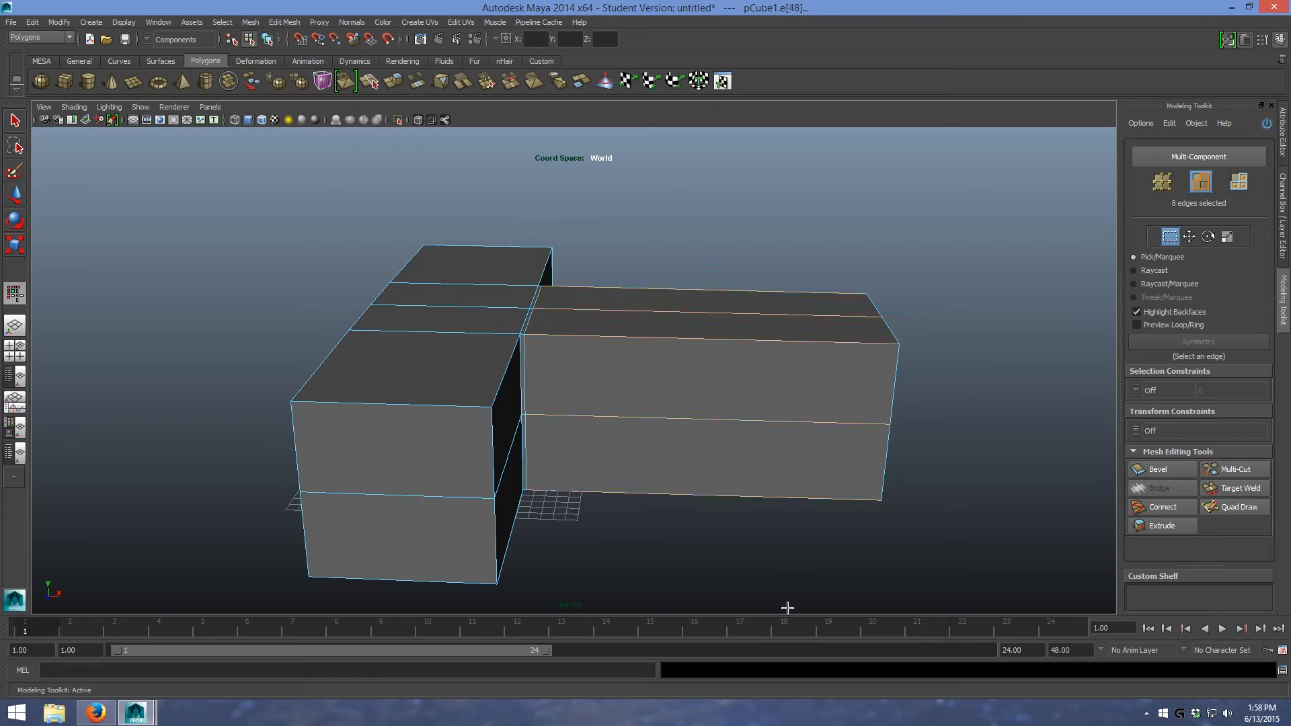
- Scale down the long arm's cross-section and adjust its position to form a slimmer grip behind the crossbar
left_click_drag(675, 230, 1000, 574)
key("r")
left_click_drag(702, 388, 663, 501)
key("w")
left_click_drag(744, 402, 698, 402)
left_click_drag(832, 349, 935, 374, "alt")
key("r")
key("w")
left_click_drag(700, 361, 802, 411)
key("r")
key("w")
left_click_drag(875, 362, 848, 363)
left_click_drag(912, 335, 832, 374, "alt")
left_click(833, 374)
- Bevel the two horizontal centre edges in the middle of the crossbar's long face opposite the grip
scroll(703, 386, "up", 3)
left_click_drag(703, 386, 874, 337, "alt")
left_click_drag(800, 360, 841, 345, "alt")
scroll(842, 345, "up", 1)
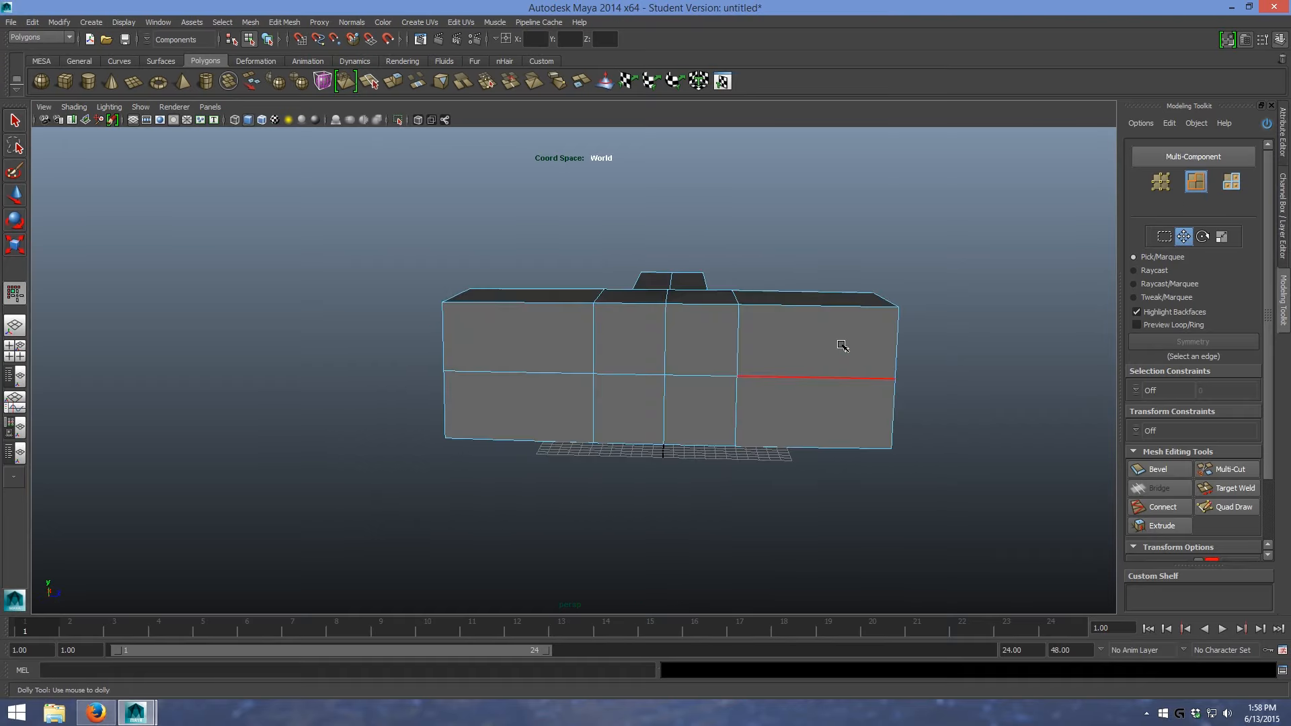
left_click(708, 384)
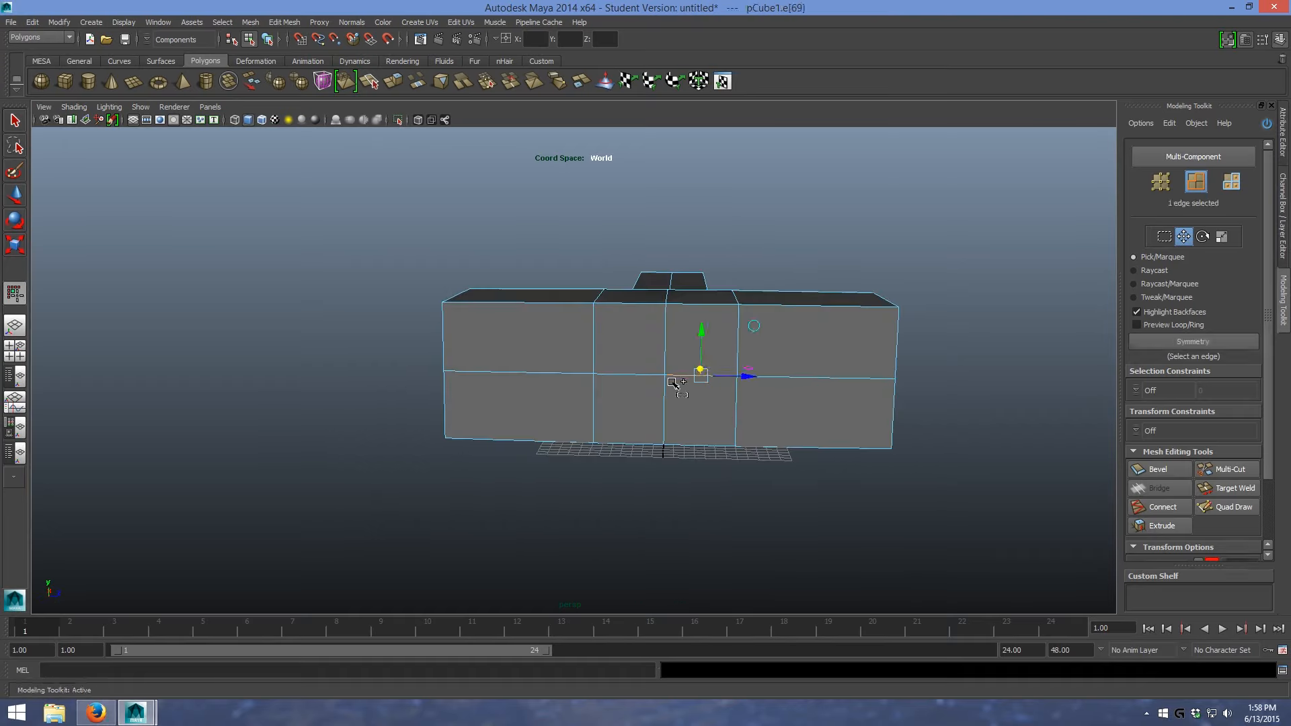
left_click(639, 383, "shift")
scroll(833, 361, "up", 5)
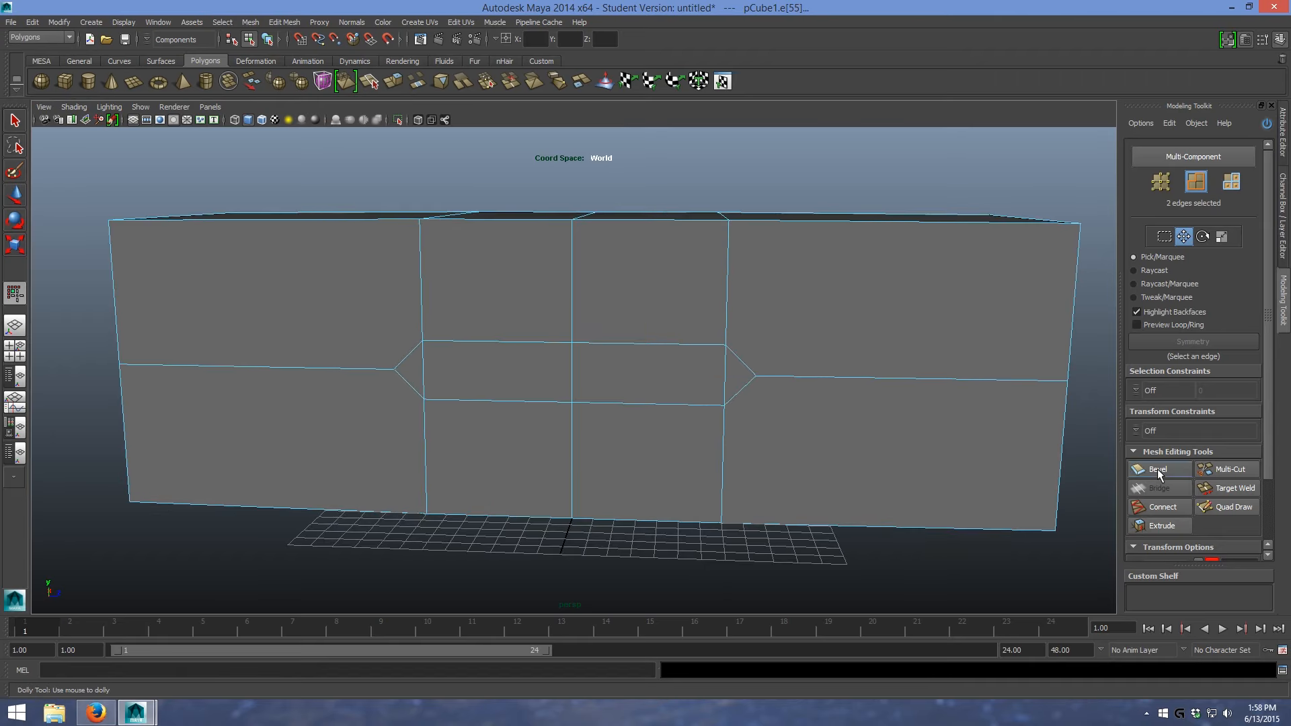
left_click(1156, 469)
left_click_drag(672, 365, 1005, 377)
left_click(1164, 470)
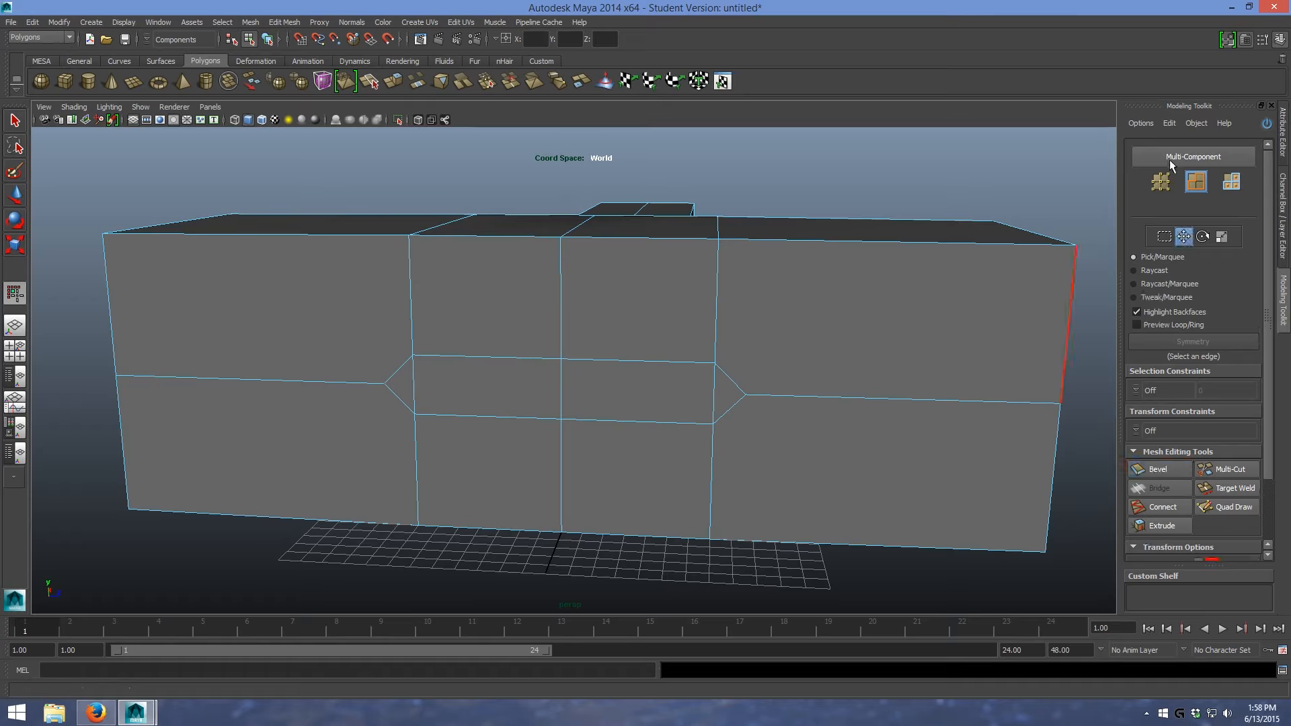
- Merge to centre the three vertices of the small triangle at one end of the bevelled strip
left_click(1230, 181)
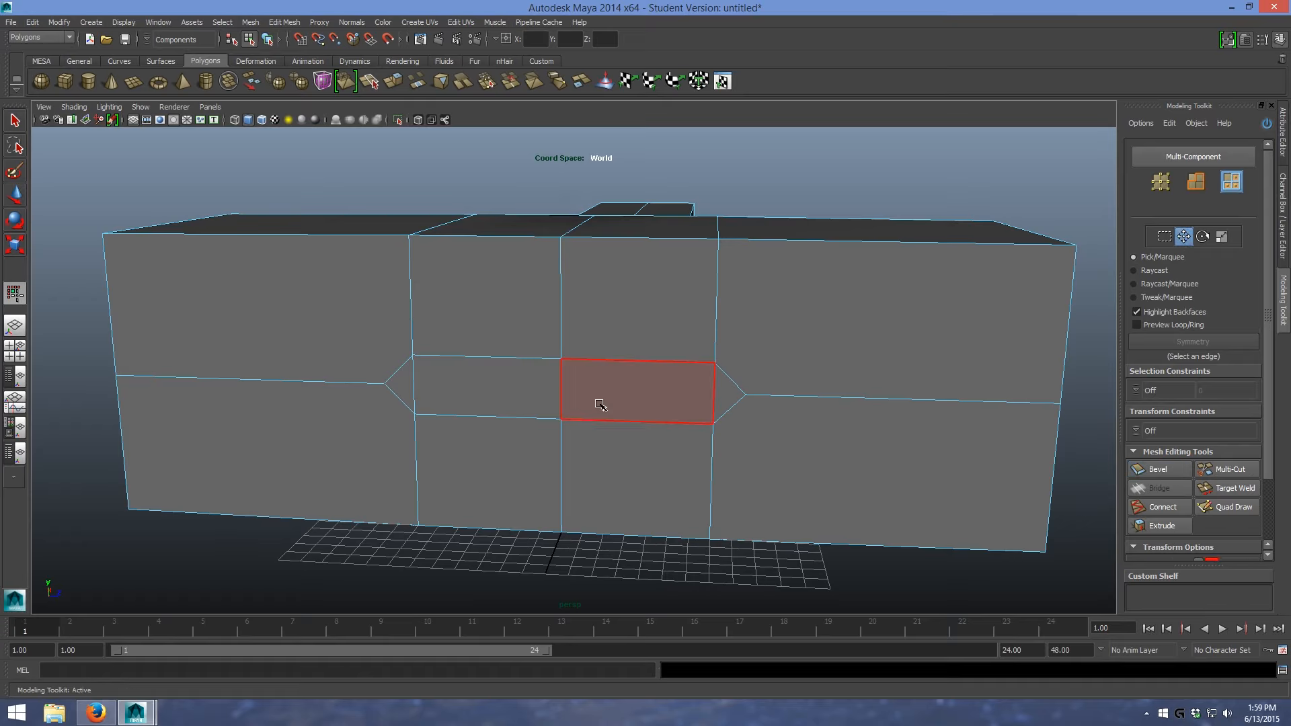
key("F9")
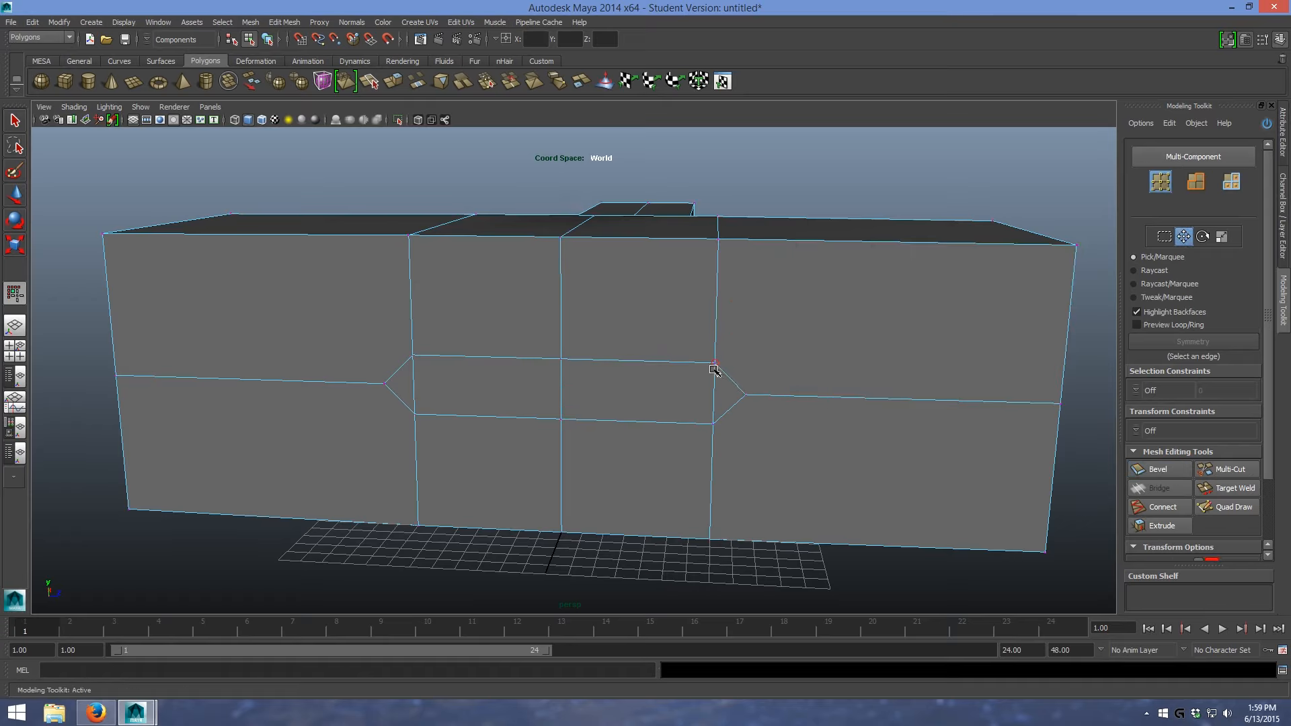
left_click(714, 363)
left_click(712, 424, "shift")
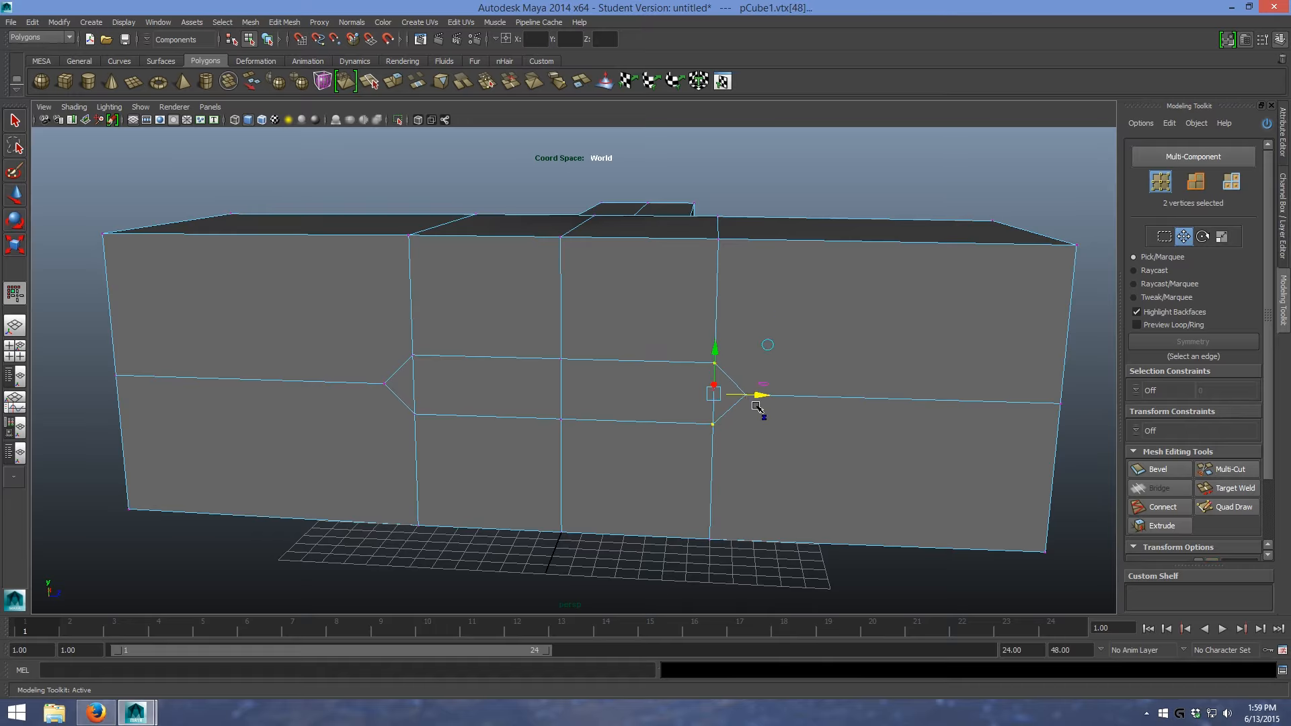
left_click_drag(806, 410, 784, 392, "alt")
scroll(673, 285, "up", 3)
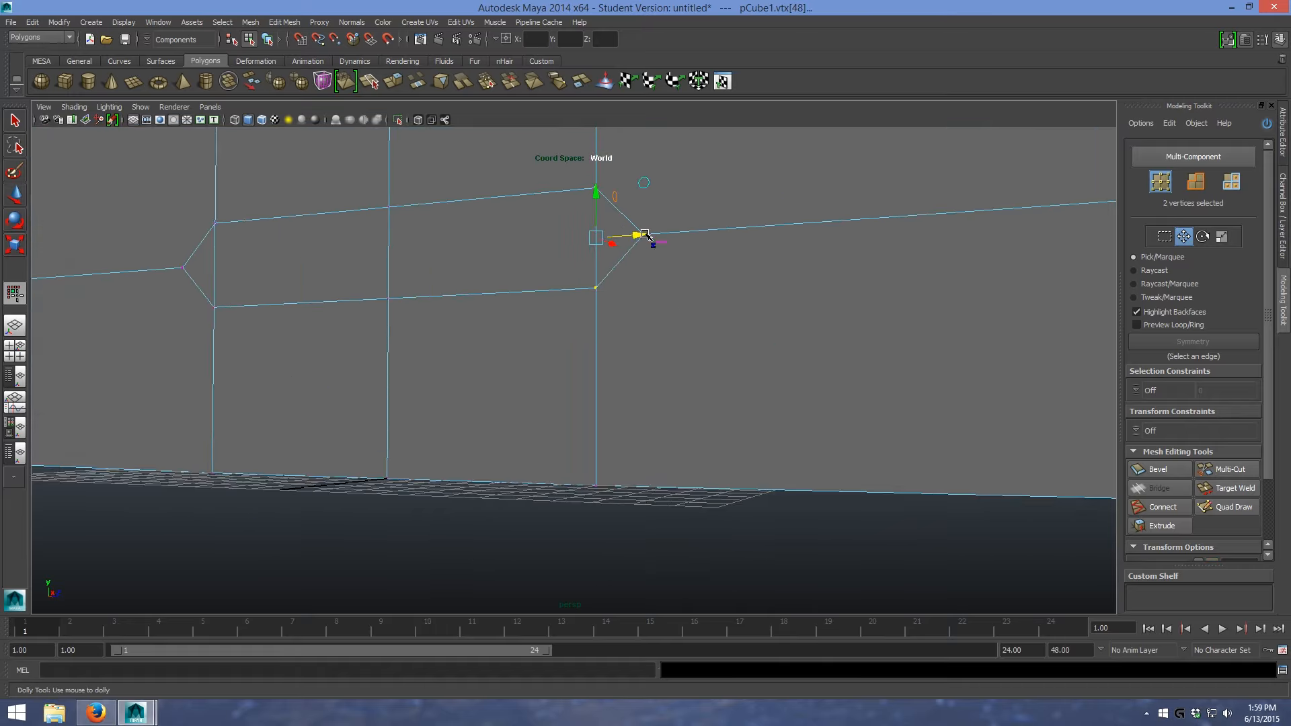
left_click(284, 22)
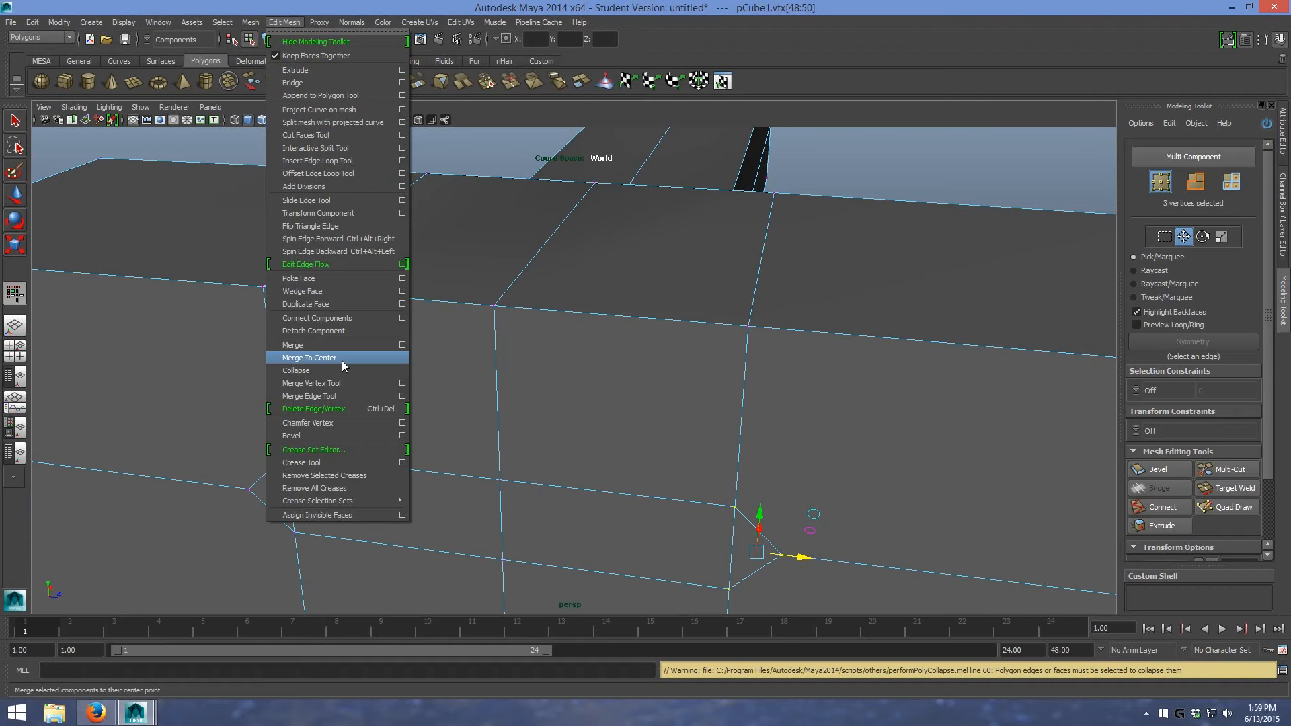
left_click(343, 358)
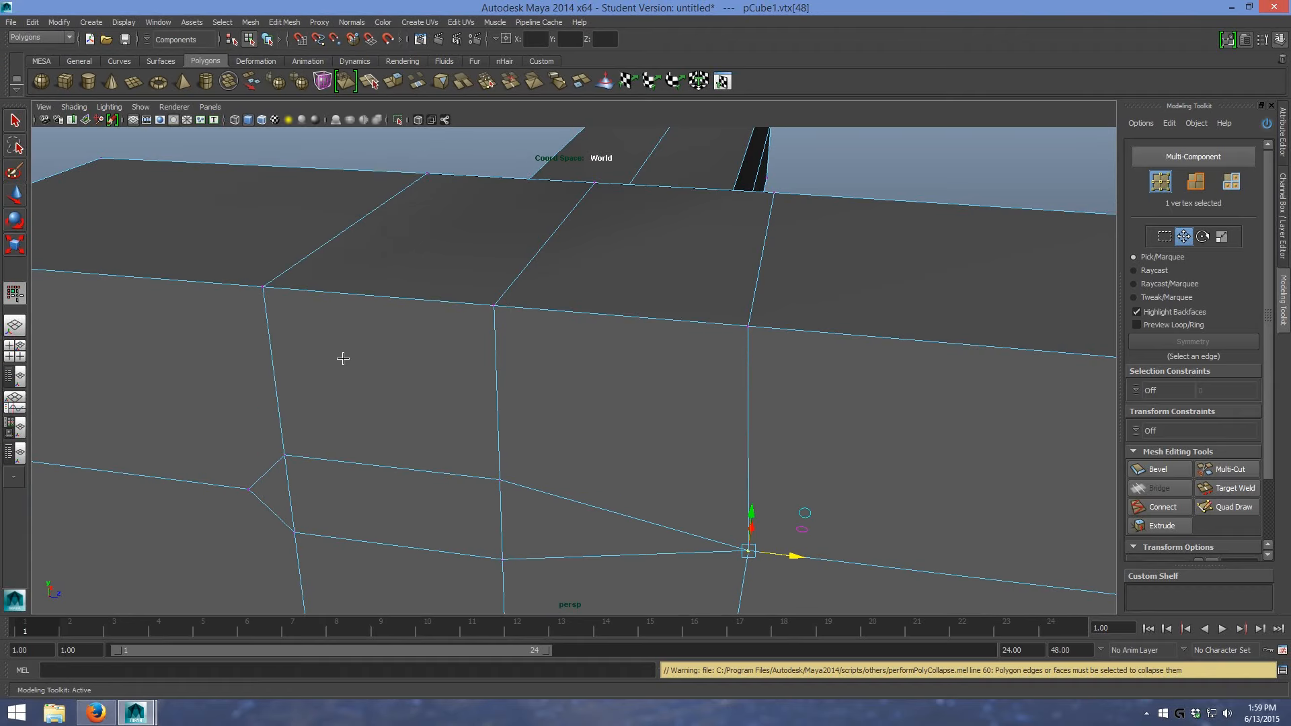
- Merge to centre the three vertices at the bevelled strip's opposite end, leaving a diamond outline
left_click(283, 459)
left_click_drag(251, 485, 297, 539, "shift")
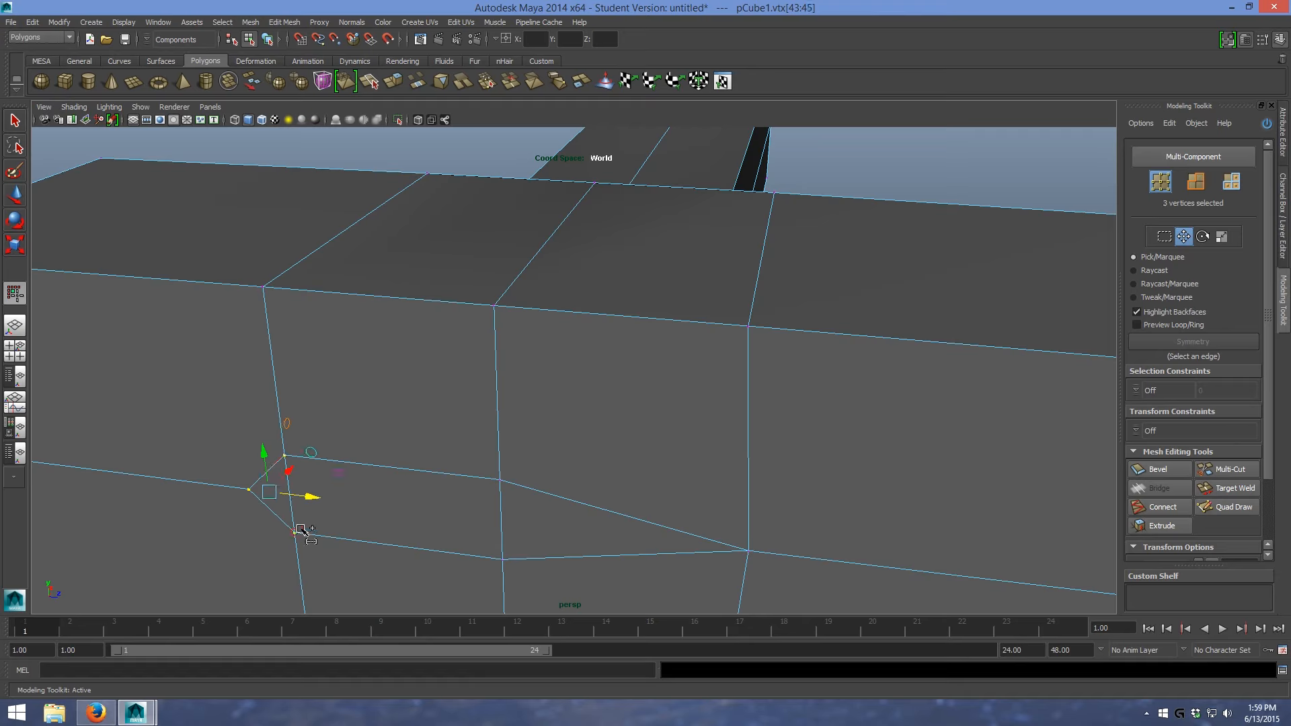
left_click(295, 22)
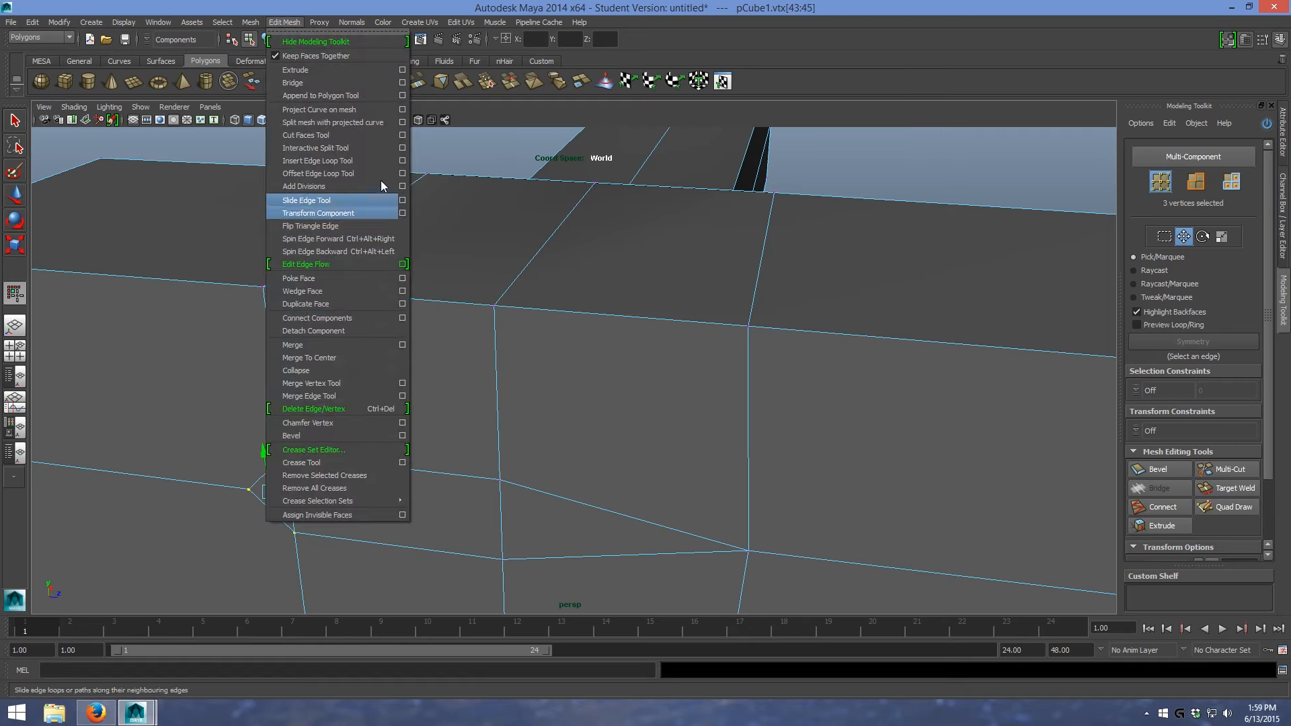
left_click(335, 357)
scroll(563, 395, "down", 4)
left_click_drag(566, 394, 556, 366, "alt")
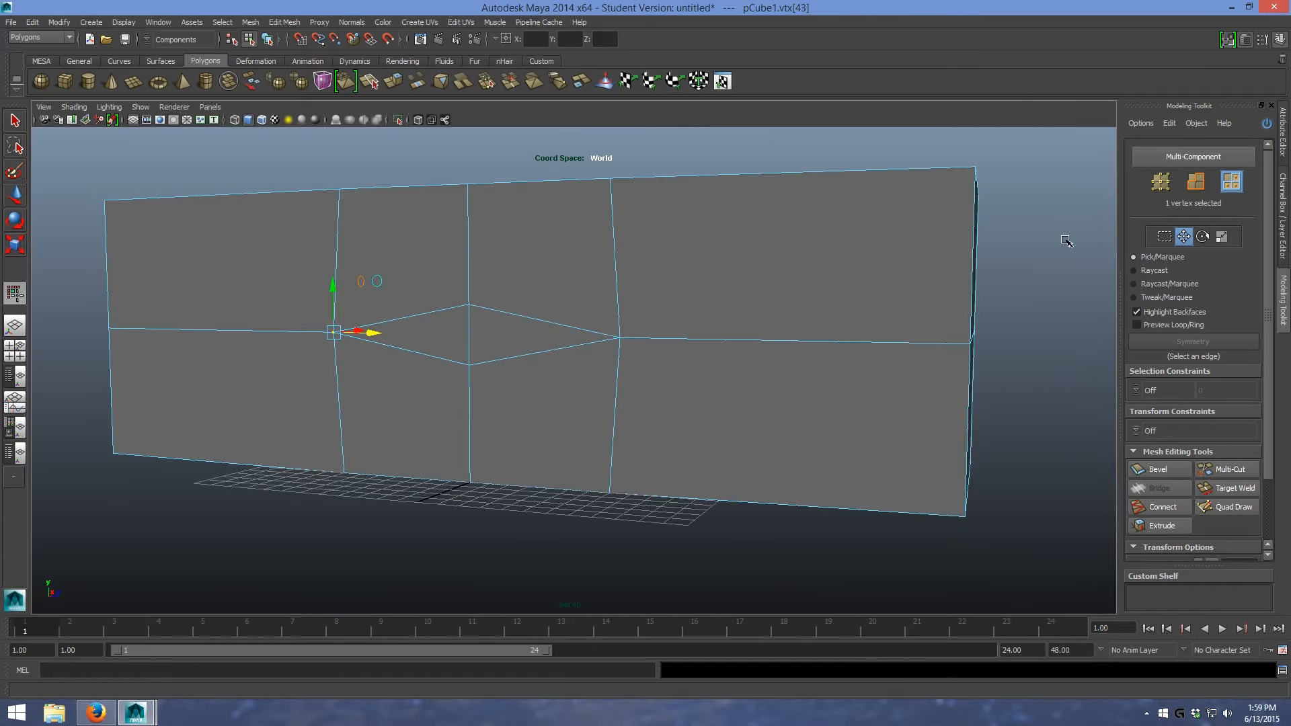
- Extrude the two diamond-shaped faces together with a Local Z of 160 to form the sword's blade
left_click(538, 343)
left_click(452, 337, "shift")
left_click_drag(683, 268, 571, 290, "alt")
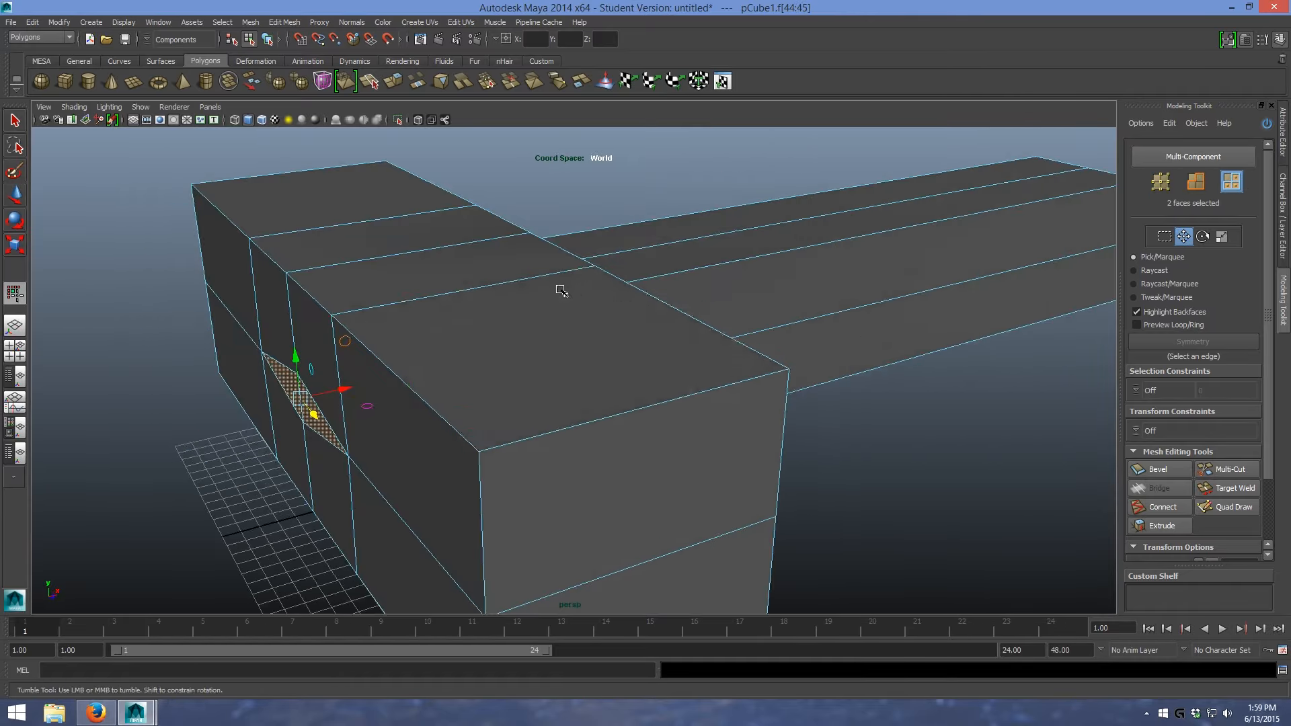
key("f")
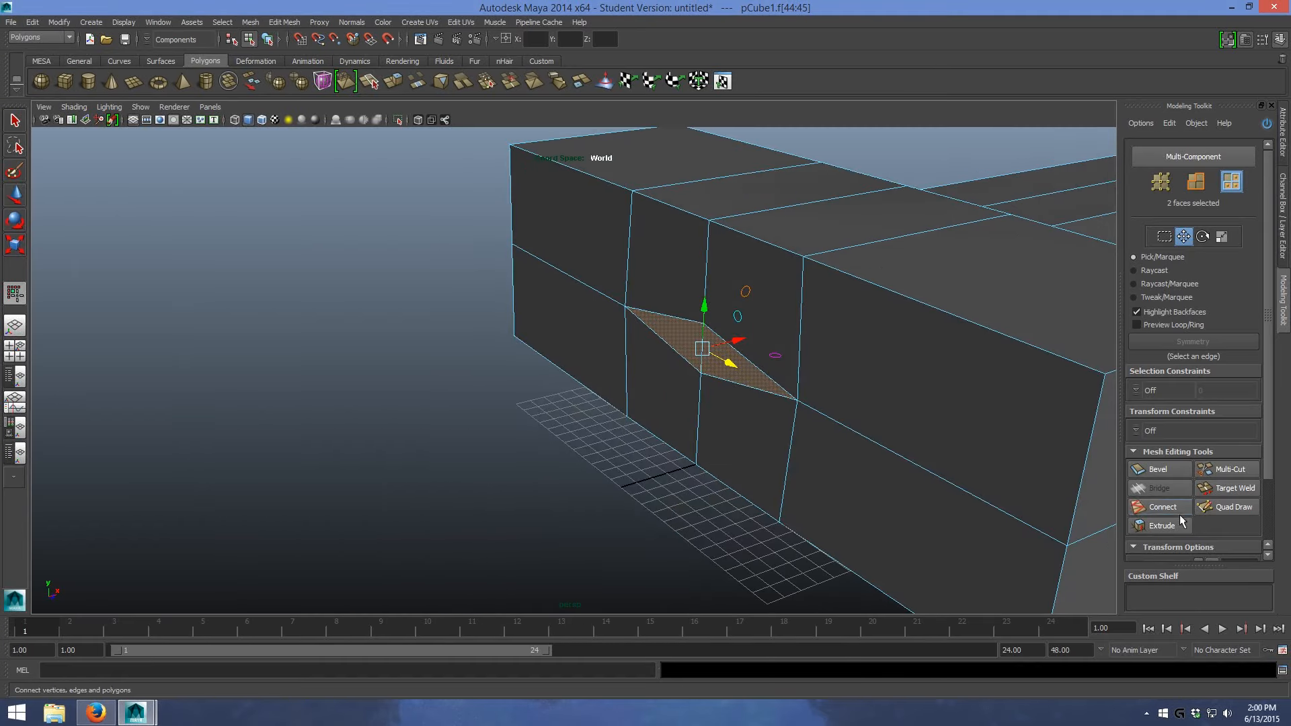
left_click(1167, 528)
left_click_drag(637, 388, 914, 412)
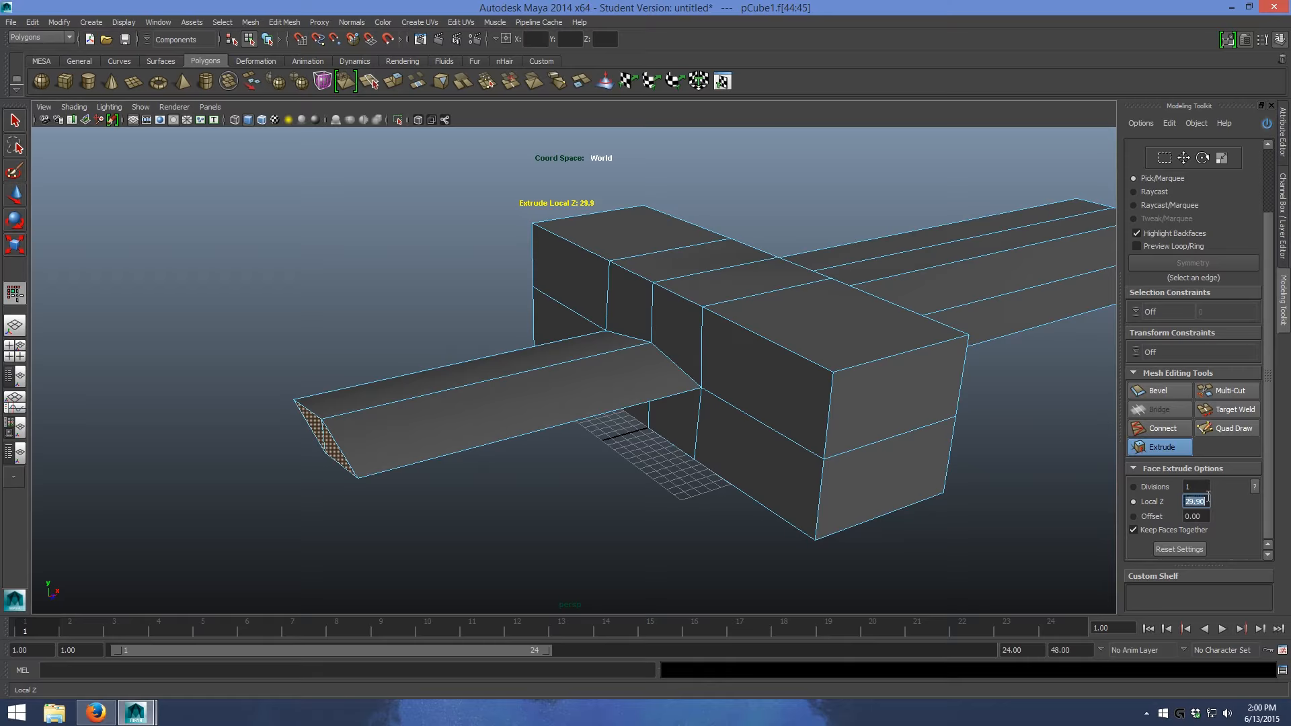
left_click(1208, 497)
type("160")
key("Return")
scroll(1008, 496, "down", 7, "alt")
left_click_drag(728, 390, 824, 356, "alt")
key("w")
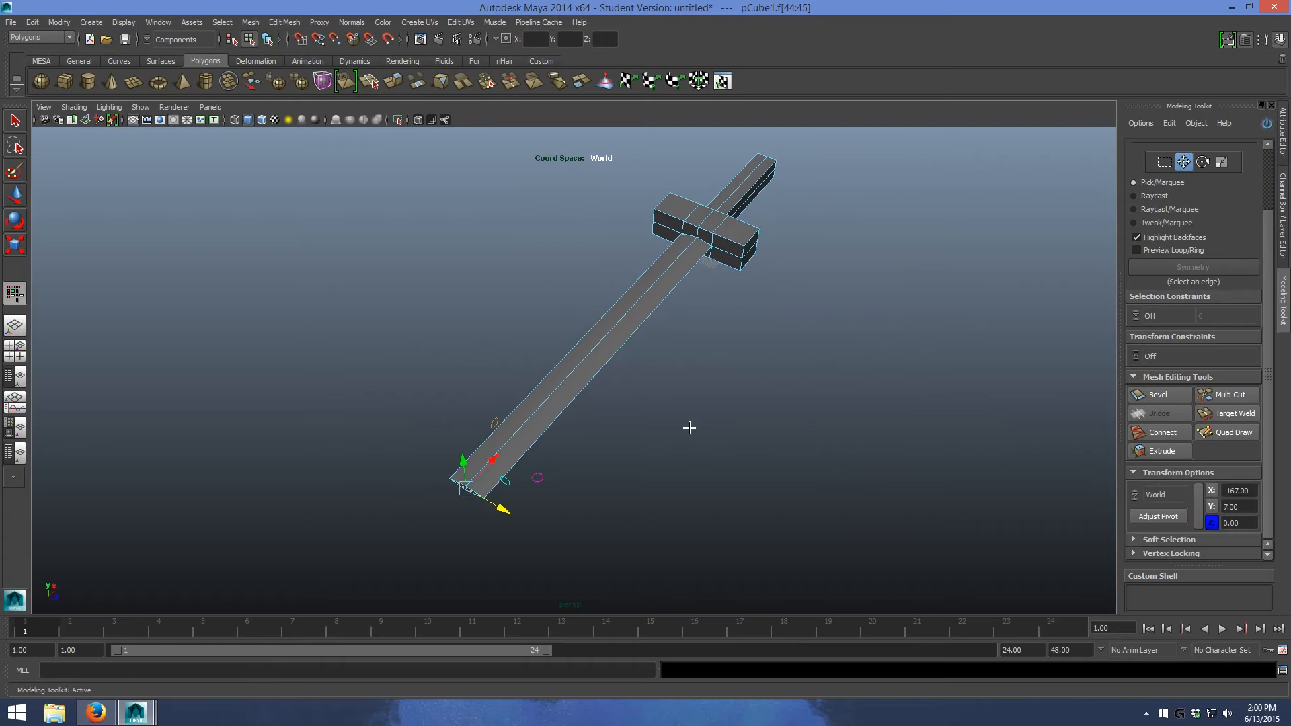
- Extrude the blade's two end faces again with a thickness of 16
left_click_drag(845, 409, 648, 394, "alt")
right_click_drag(648, 395, 628, 385, "alt")
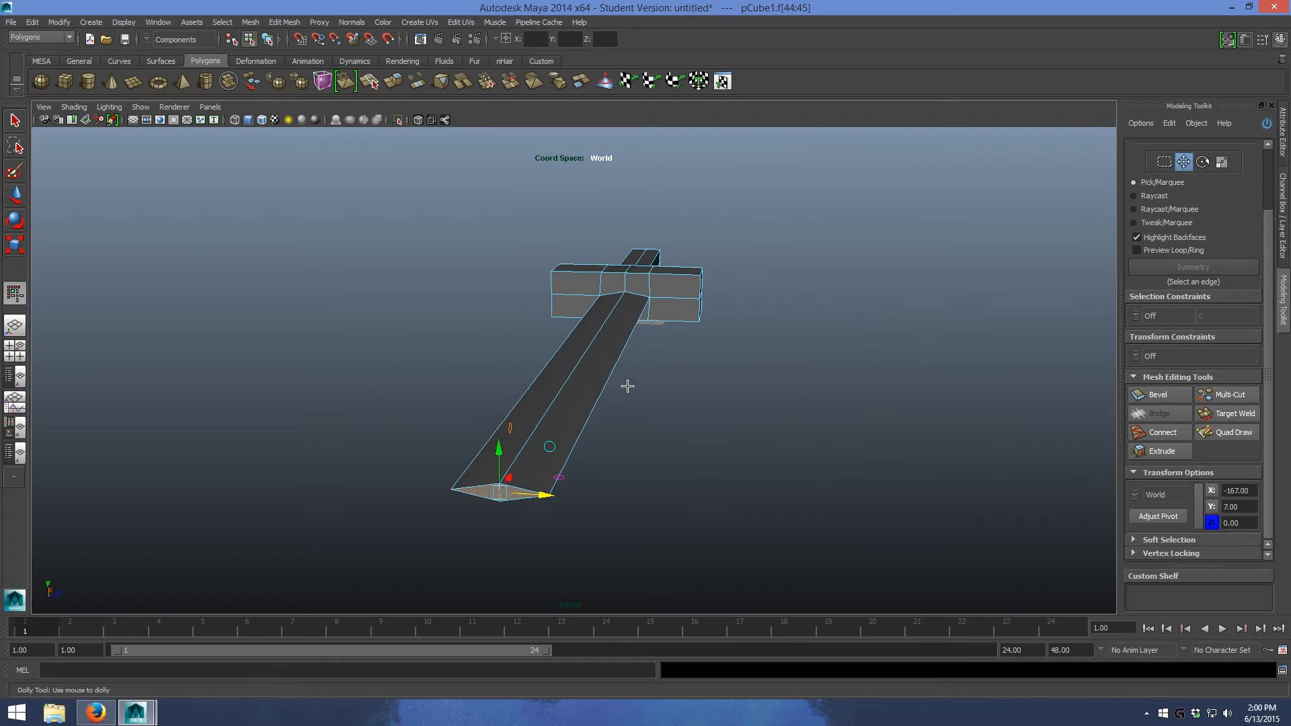
left_click(397, 82)
left_click(625, 482)
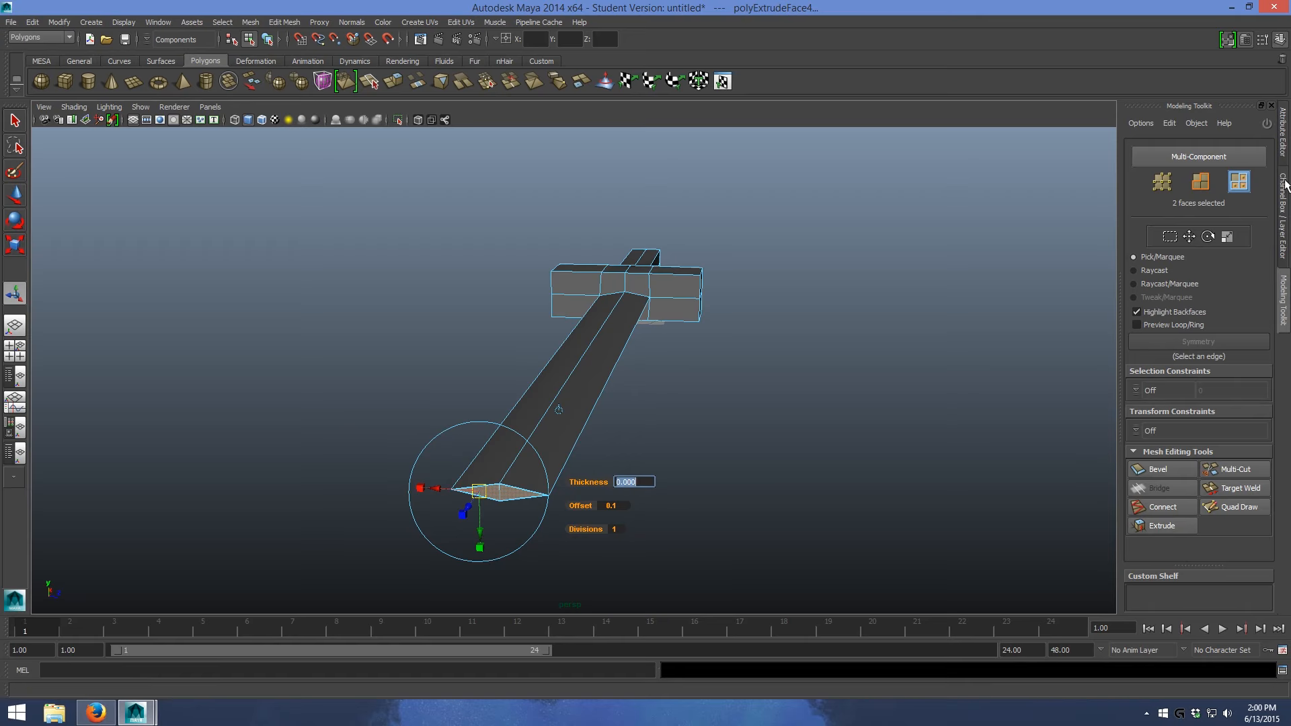
left_click(1283, 138)
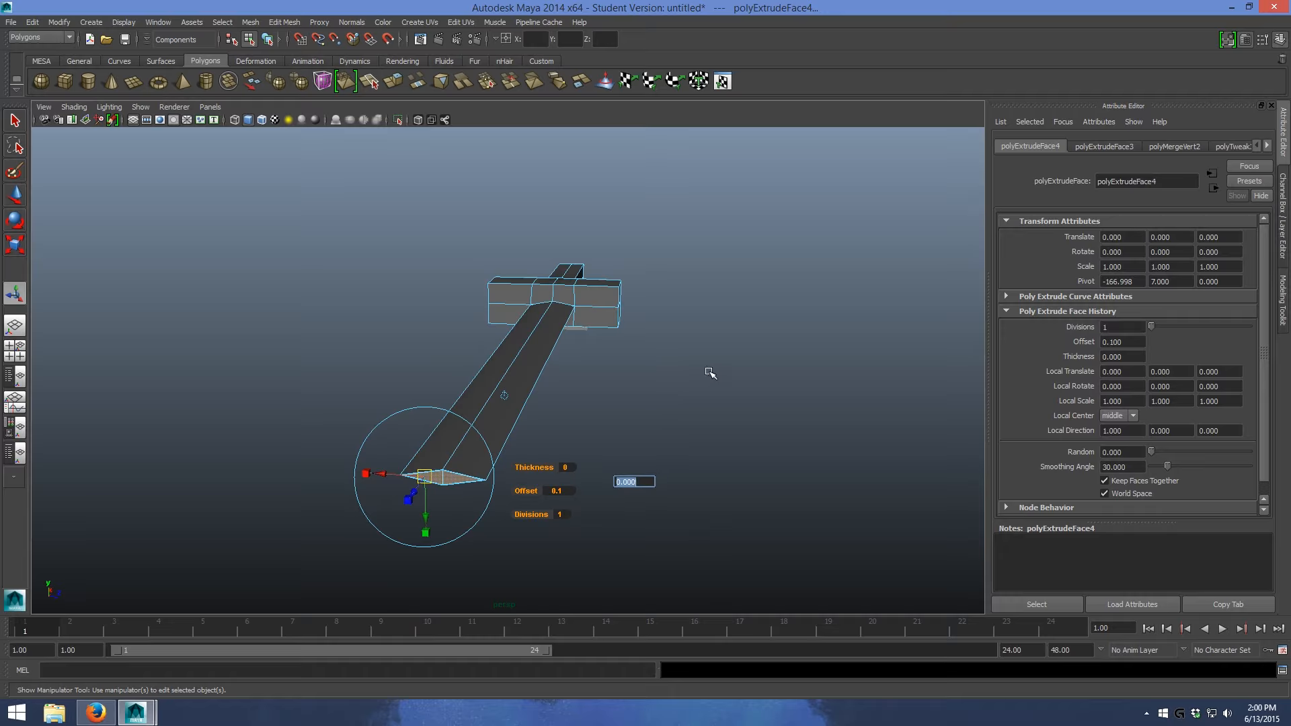
left_click(564, 470)
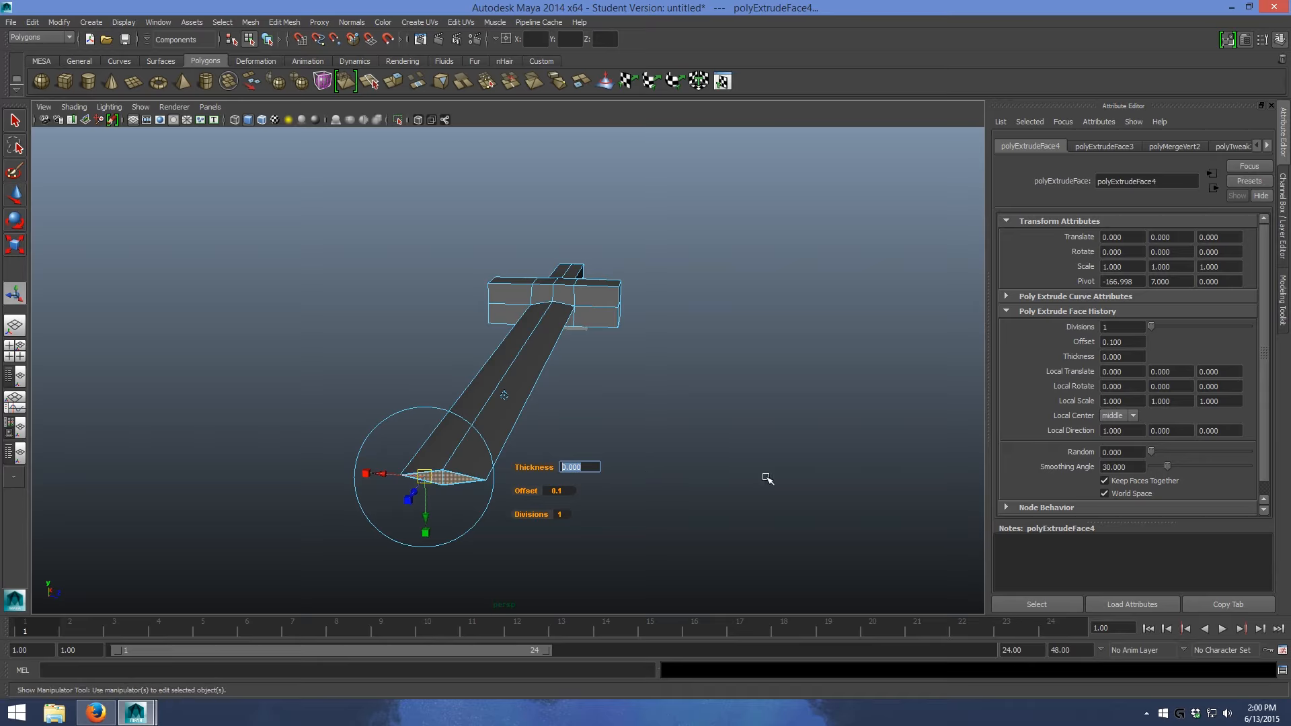
type("16")
key("Return")
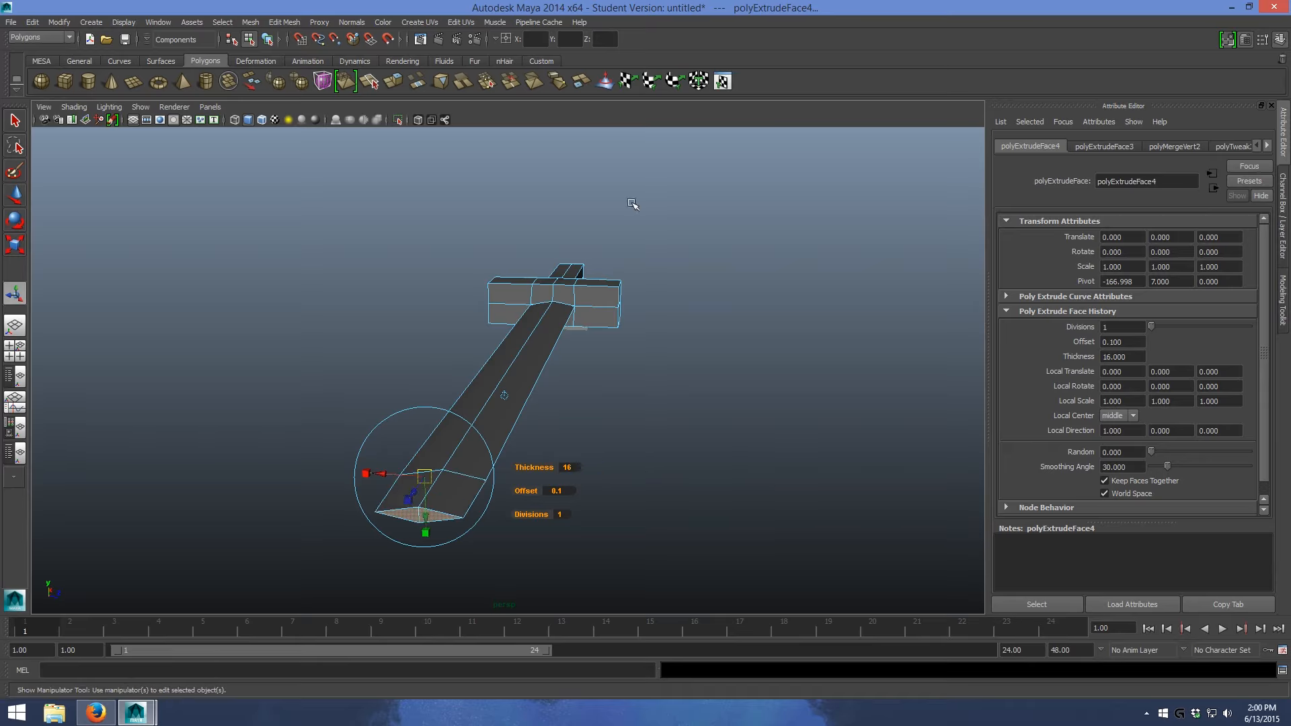
left_click(710, 529)
- Select the two end faces of the blade and merge them to a single point to form the tip
left_click(408, 515)
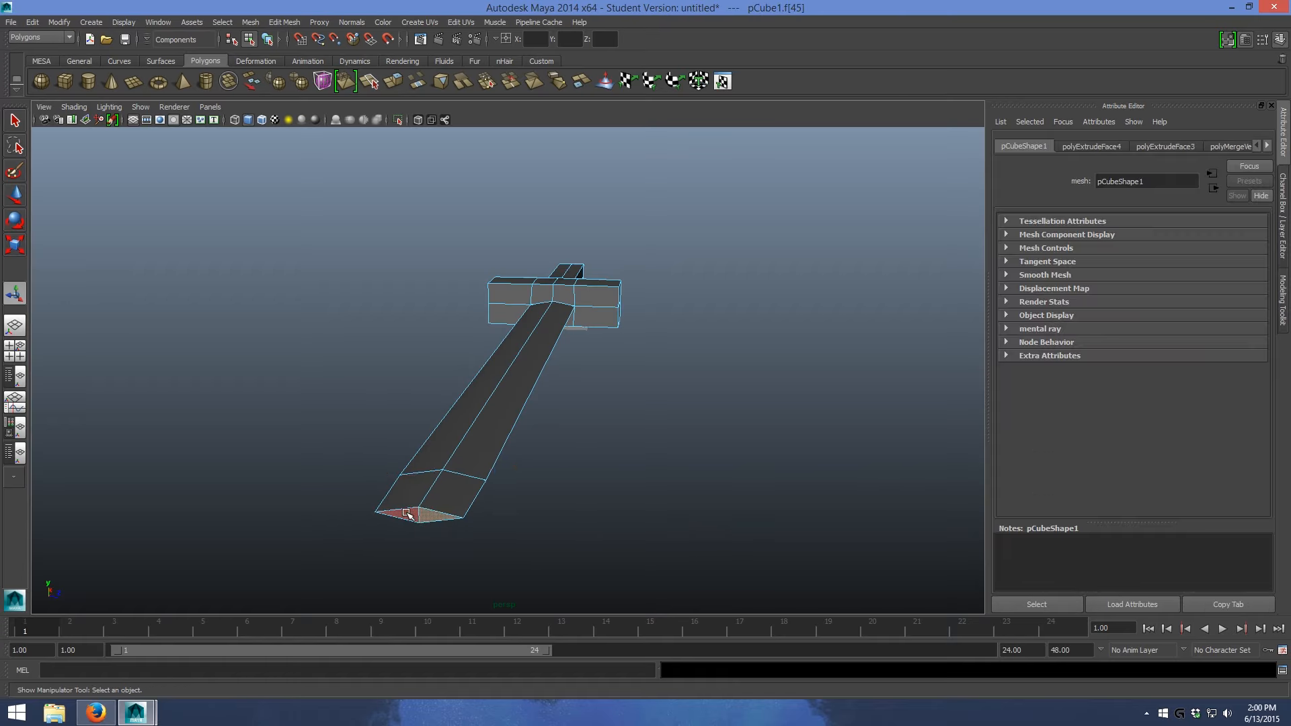
left_click(408, 515, "shift")
left_click_drag(717, 369, 586, 331, "alt")
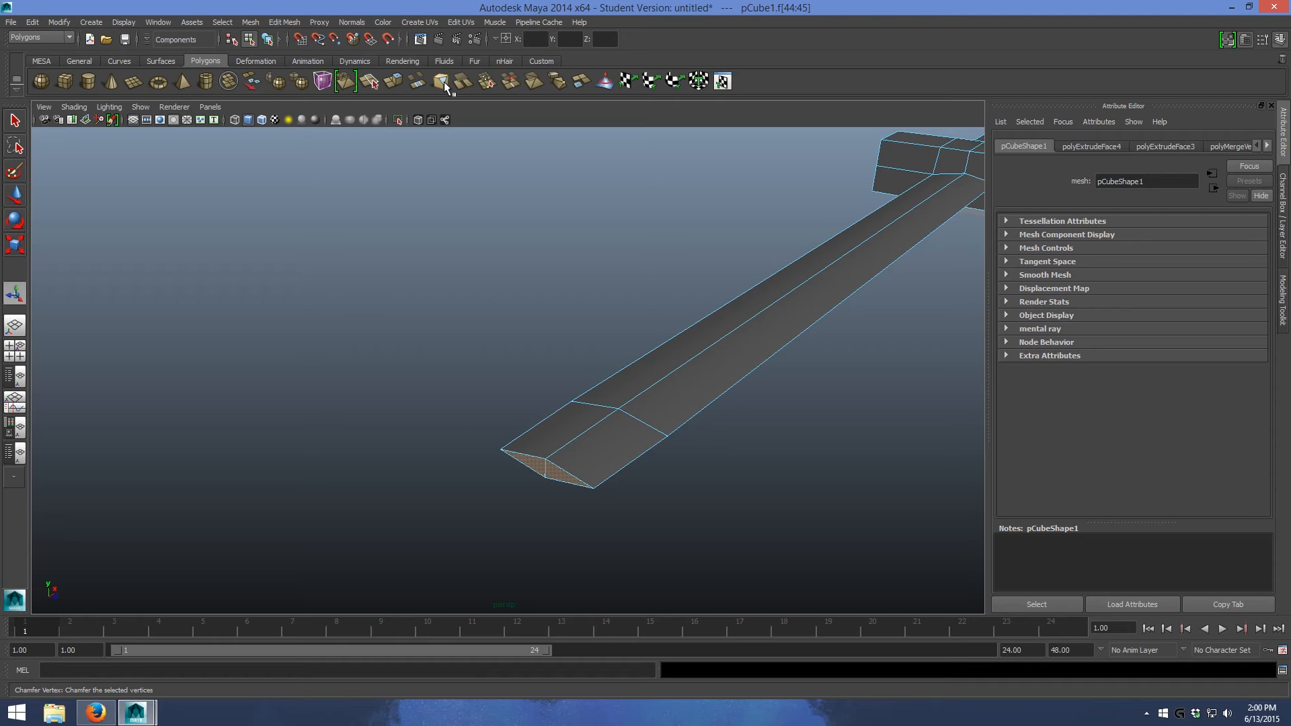
key("f")
left_click(284, 22)
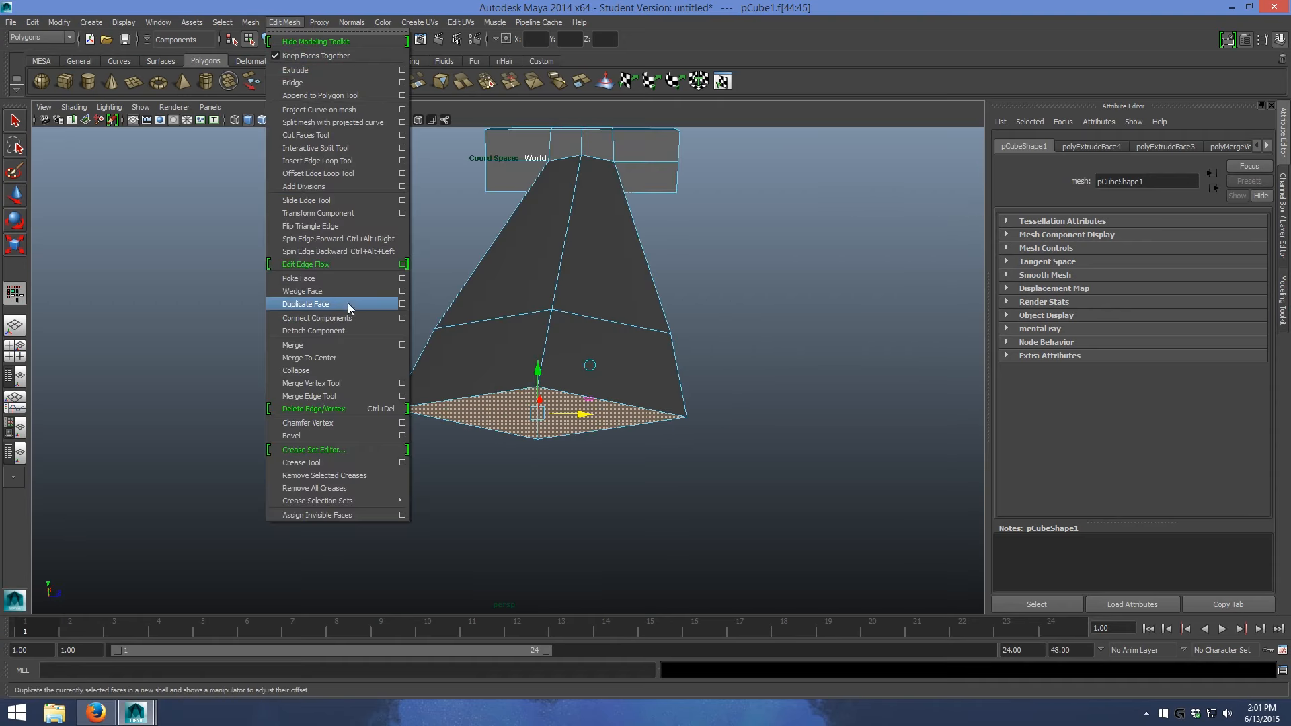
left_click(353, 348)
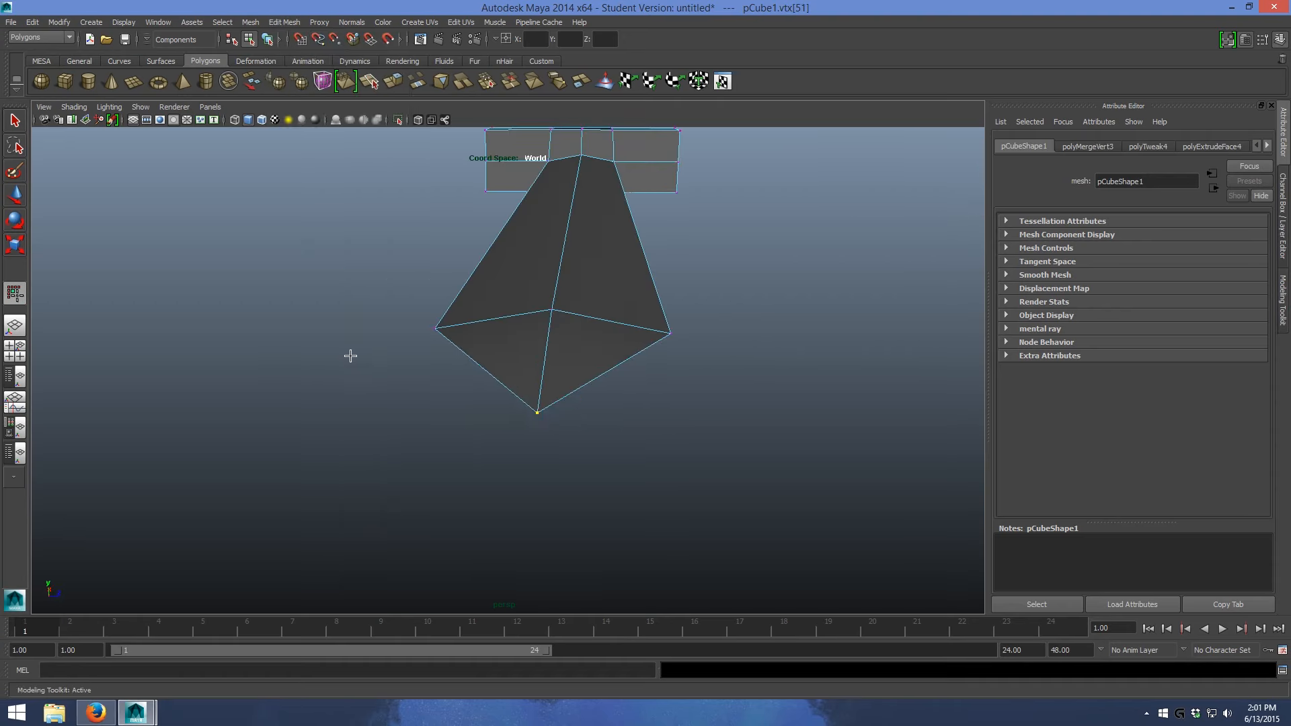
- Select all faces of the blade, including its pointed tip, and scale them vertically to adjust the blade's thickness
mouse_move(501, 347)
left_mouse_down("alt")
mouse_move(723, 314)
mouse_move(494, 341)
left_mouse_up("alt")
left_click_drag(236, 382, 166, 388)
scroll(227, 374, "down", 7)
mouse_move(740, 251)
left_mouse_down("alt")
mouse_move(723, 274)
mouse_move(582, 239)
mouse_move(518, 262)
mouse_move(645, 185)
mouse_move(757, 161)
mouse_move(861, 225)
mouse_move(672, 284)
mouse_move(787, 225)
mouse_move(801, 264)
mouse_move(605, 285)
mouse_move(766, 242)
mouse_move(689, 245)
mouse_move(744, 265)
left_mouse_up("alt")
right_click_drag(743, 265, 648, 216, "alt")
left_click_drag(649, 216, 426, 230, "alt")
middle_click_drag(426, 231, 660, 253, "alt")
left_click_drag(144, 265, 655, 484)
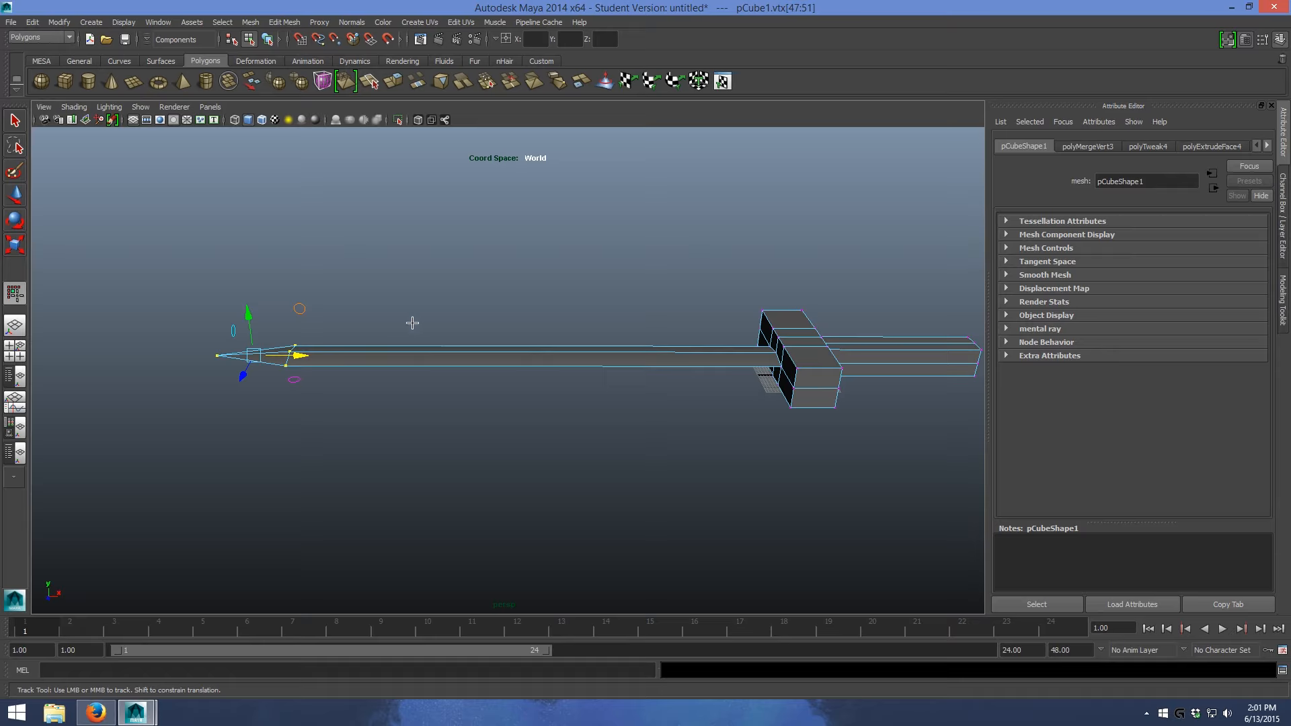
right_click(373, 350)
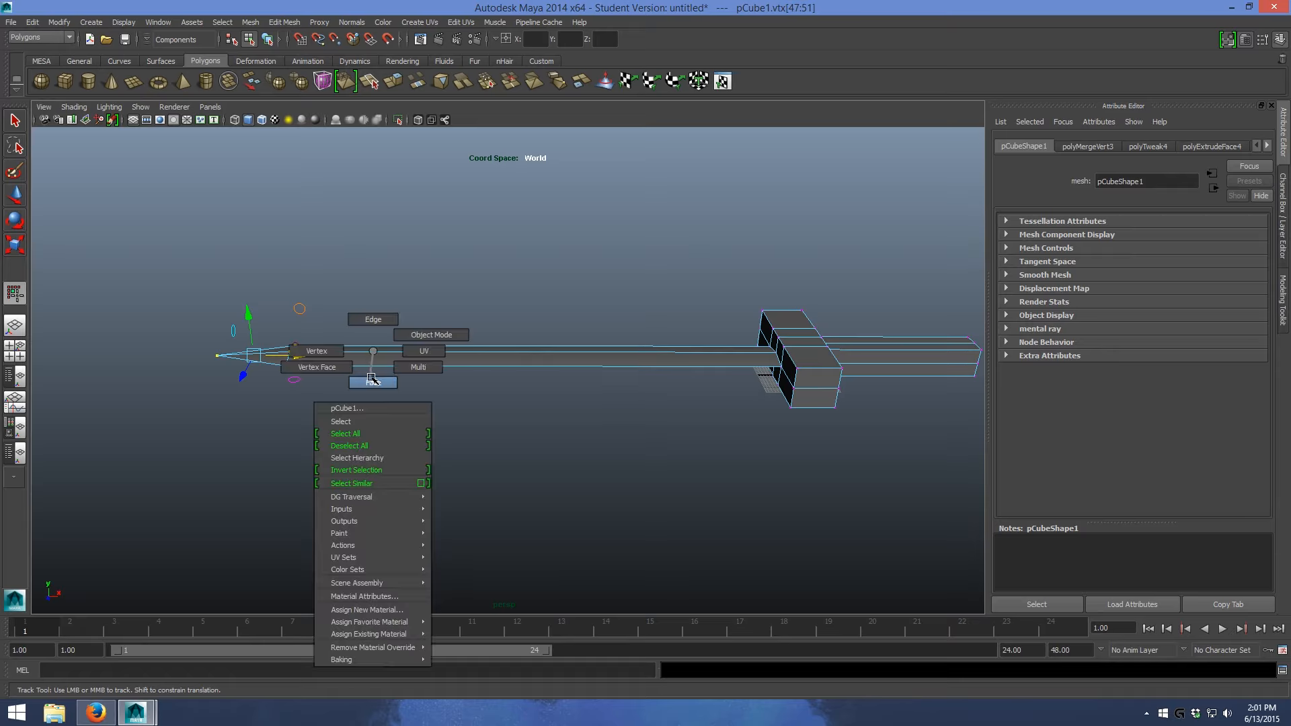
right_click_drag(371, 379, 372, 381)
left_click_drag(199, 296, 403, 441)
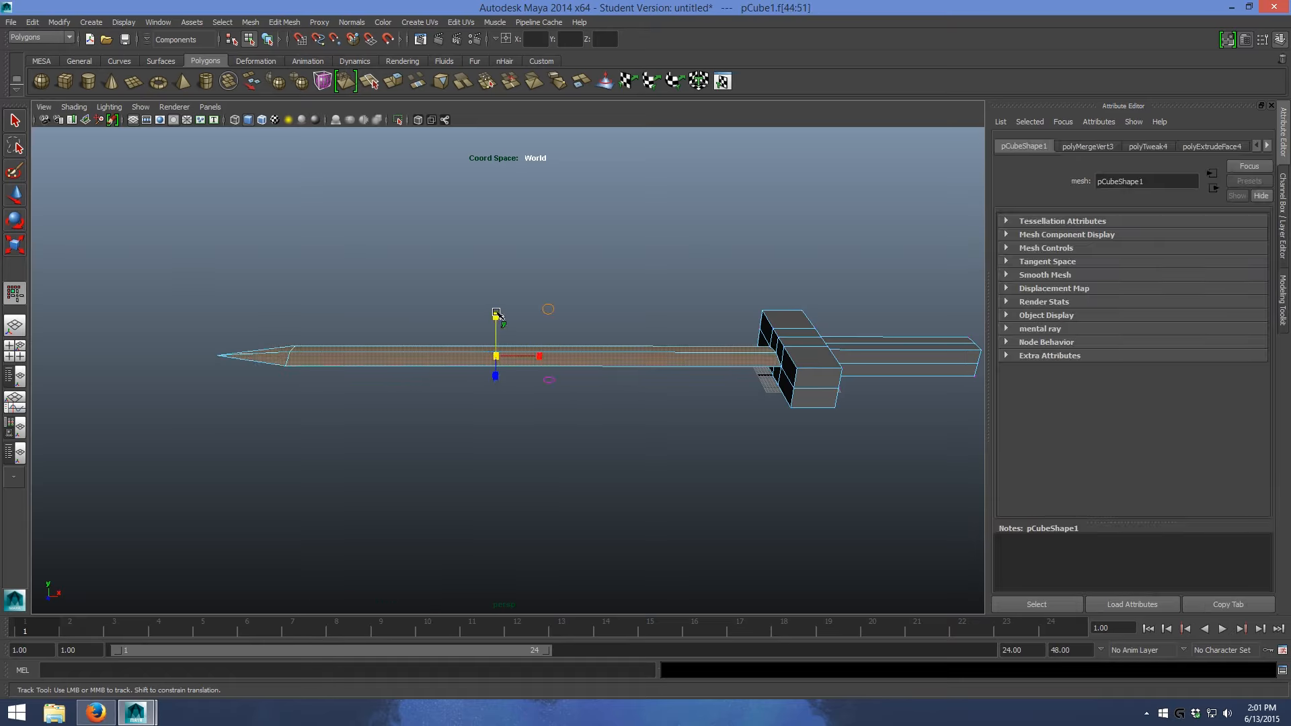
left_click_drag(498, 300, 497, 257)
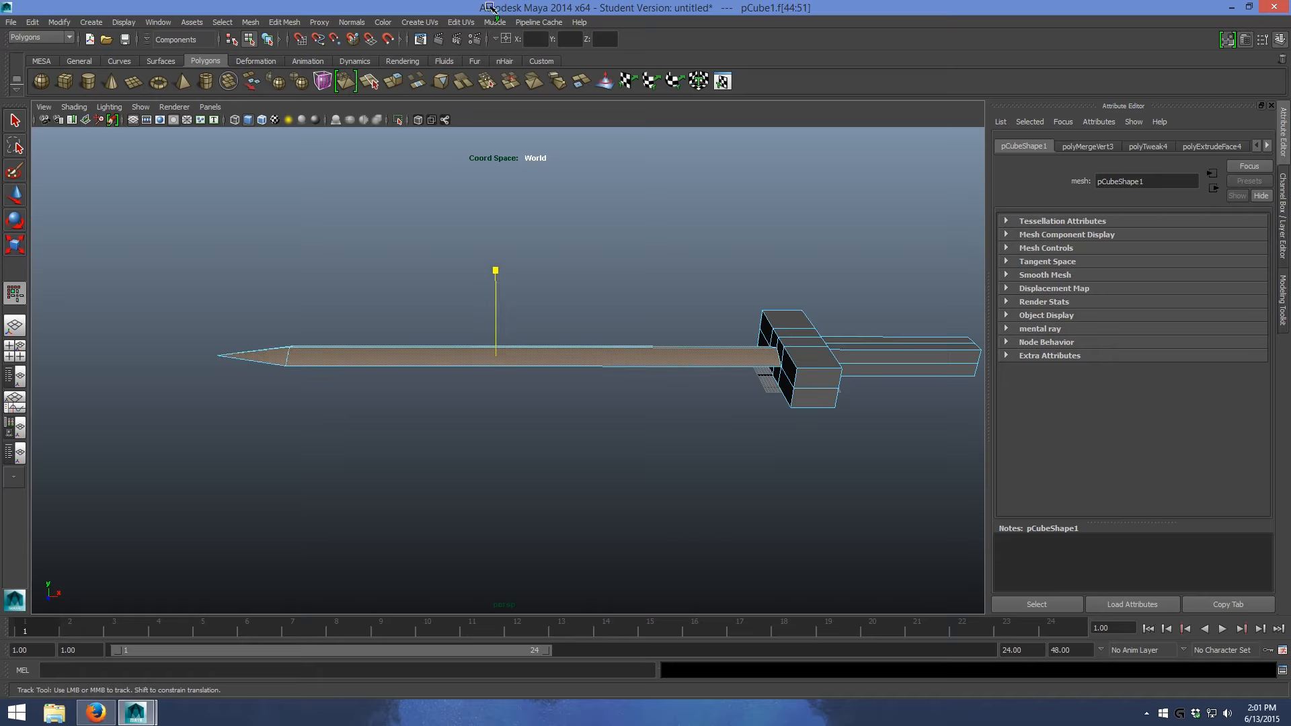
left_click_drag(457, 302, 568, 354, "alt")
scroll(568, 354, "up", 3)
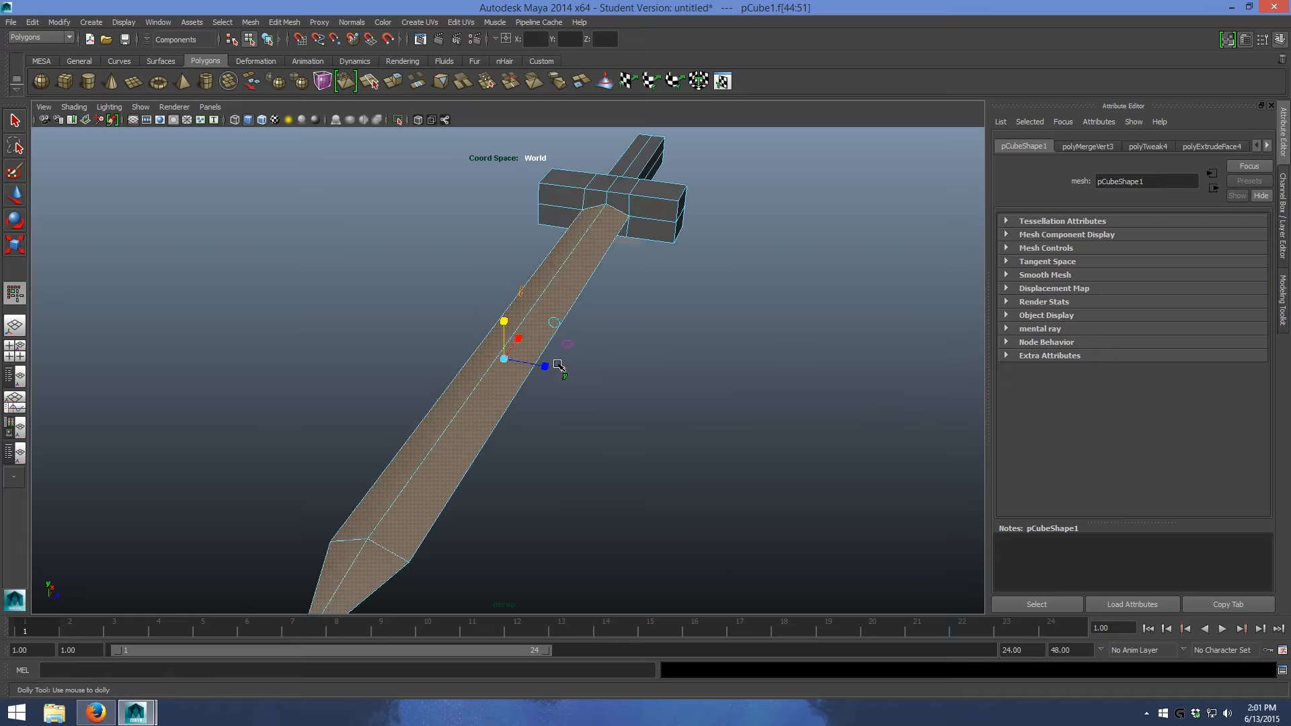
left_click_drag(504, 322, 497, 384)
- Select the top and bottom faces of both crossguard arms, leaving out the centre section
left_click_drag(784, 319, 625, 313, "alt")
middle_click_drag(770, 269, 426, 227, "alt")
scroll(470, 262, "up", 2)
left_click_drag(469, 261, 449, 220, "alt")
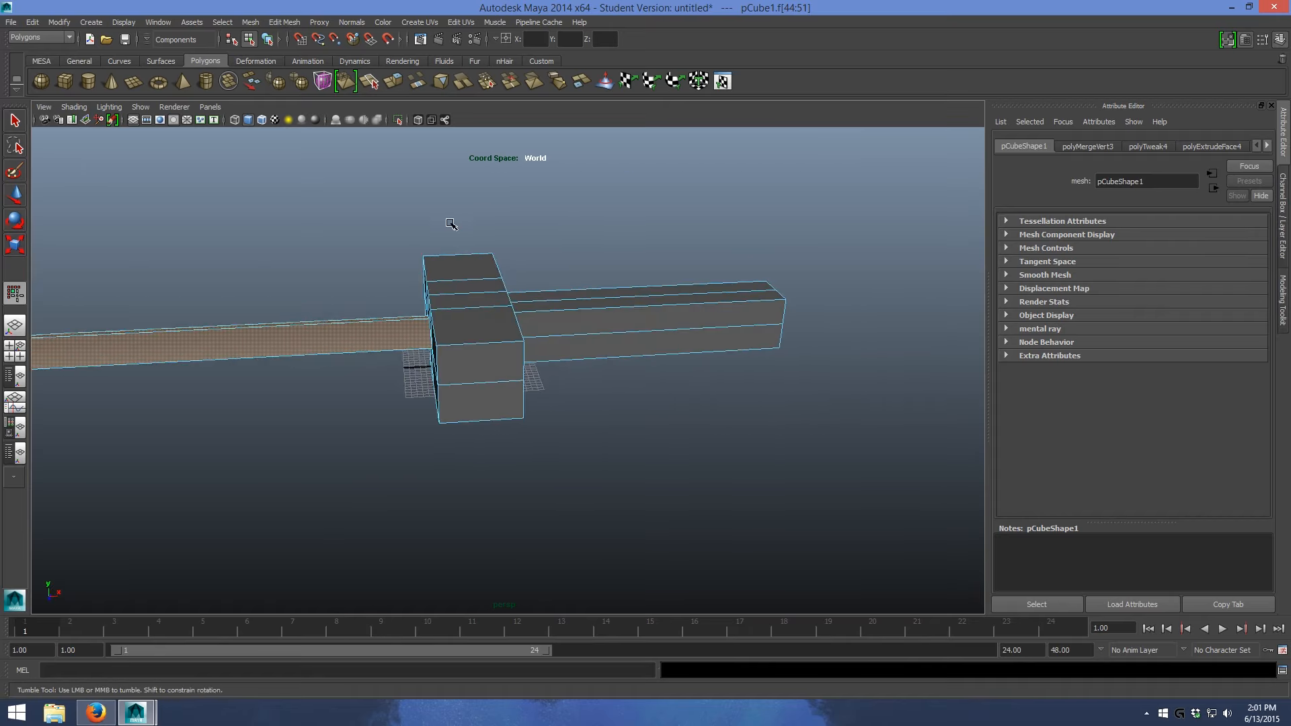
left_click(462, 268)
left_click_drag(461, 267, 628, 297, "alt")
left_click(622, 278, "shift")
left_click(614, 288, "shift")
left_click(498, 311, "shift")
left_click_drag(498, 312, 665, 358, "alt")
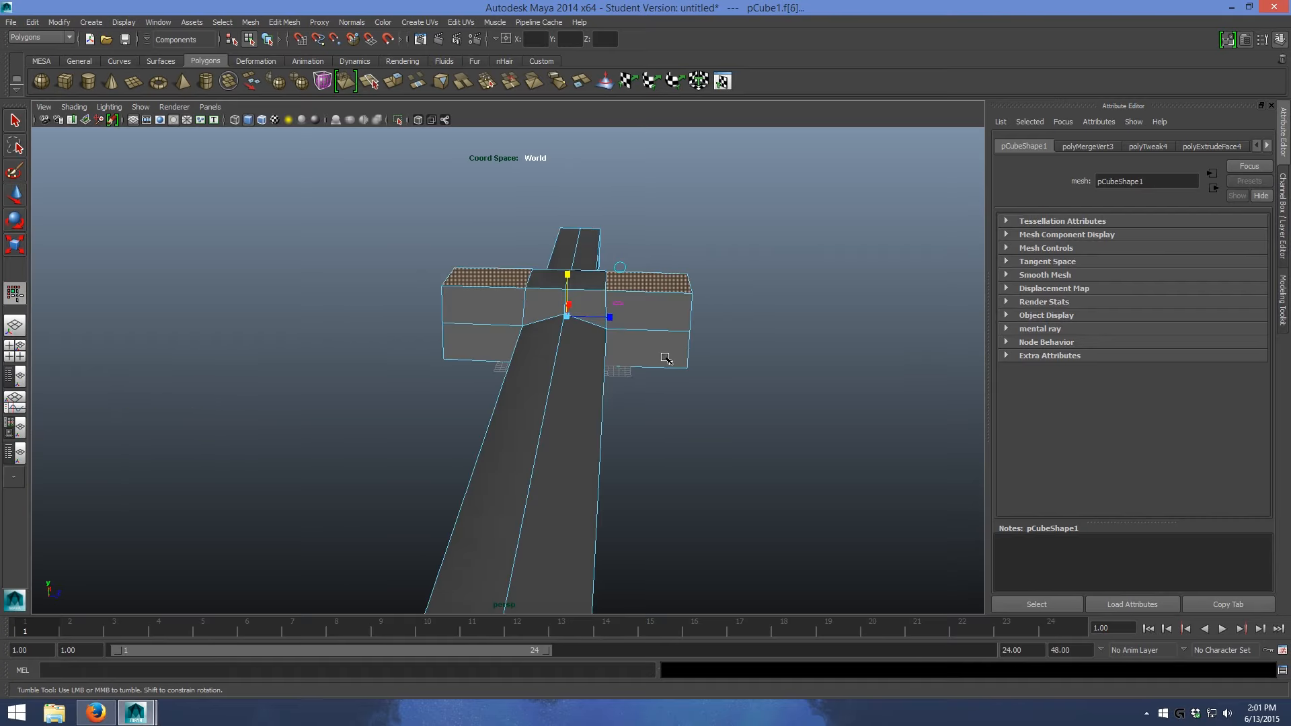
- Convert the selected crossguard faces to vertices and scale them down vertically so the centre line forms a ridge
right_click(664, 289, "ctrl")
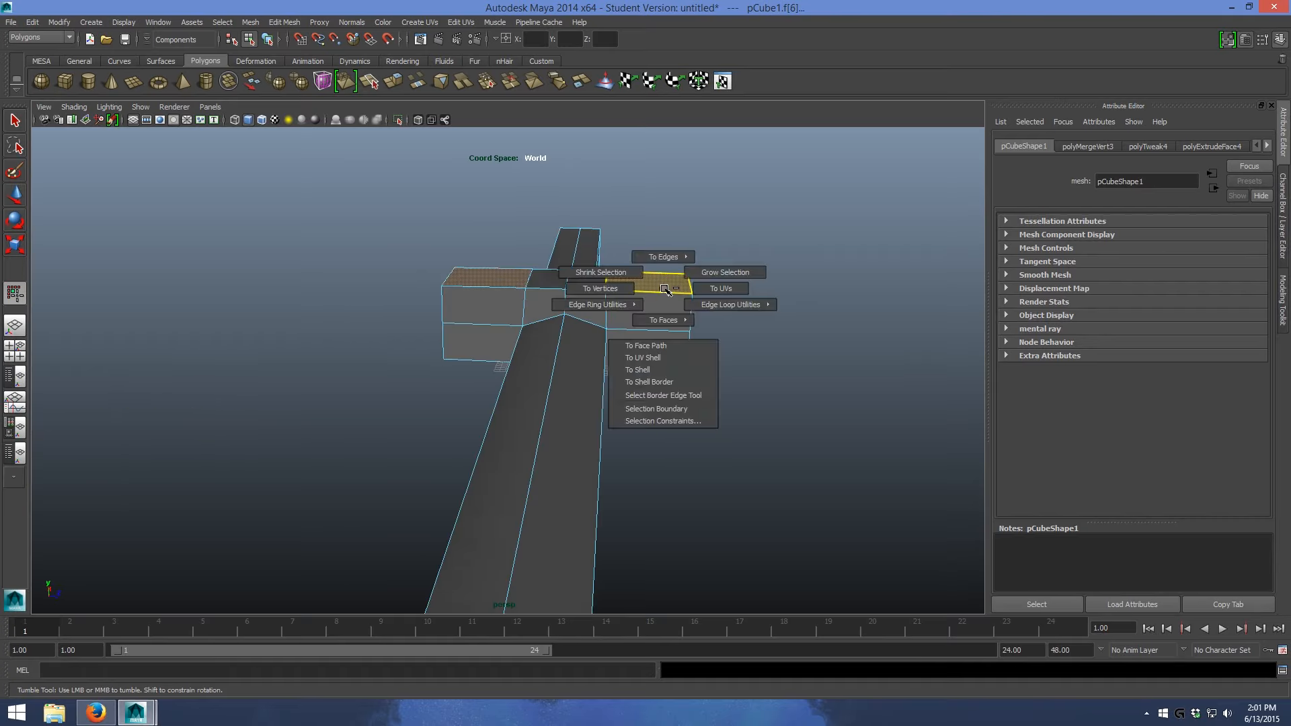
left_click(665, 289, "shift")
left_click_drag(729, 281, 656, 325, "alt")
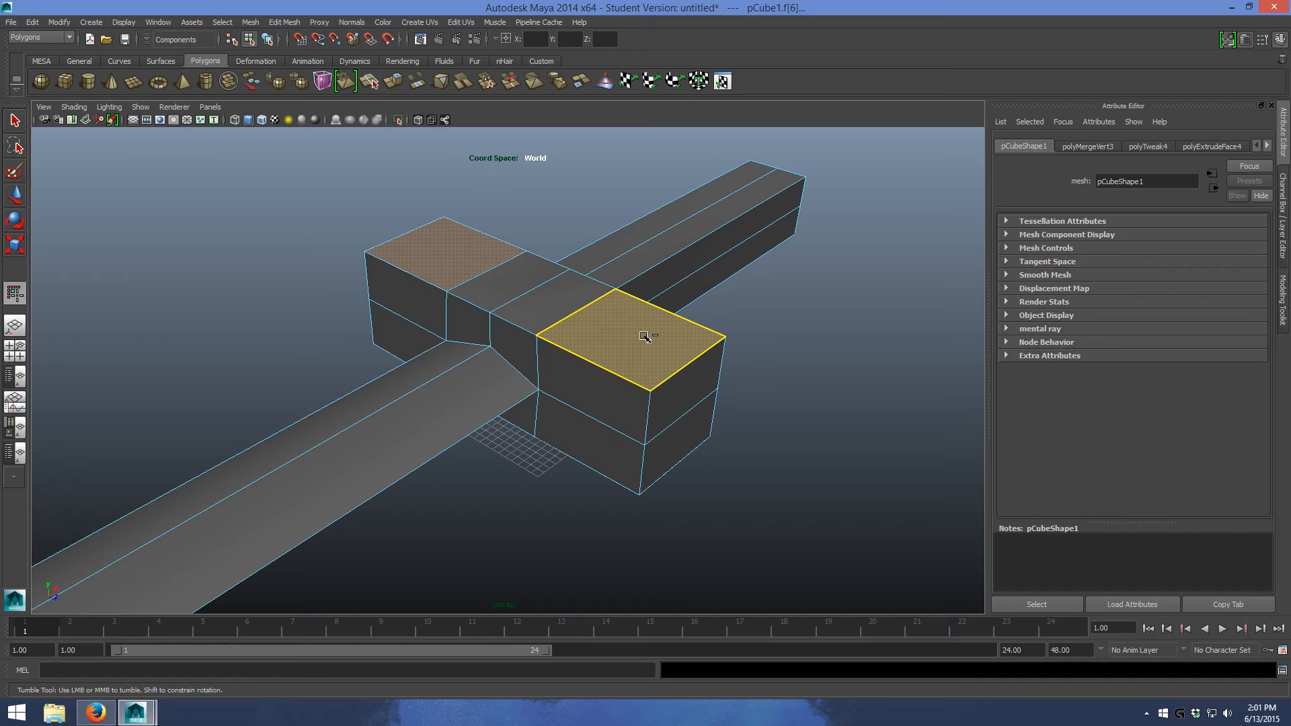
right_click(643, 334, "ctrl")
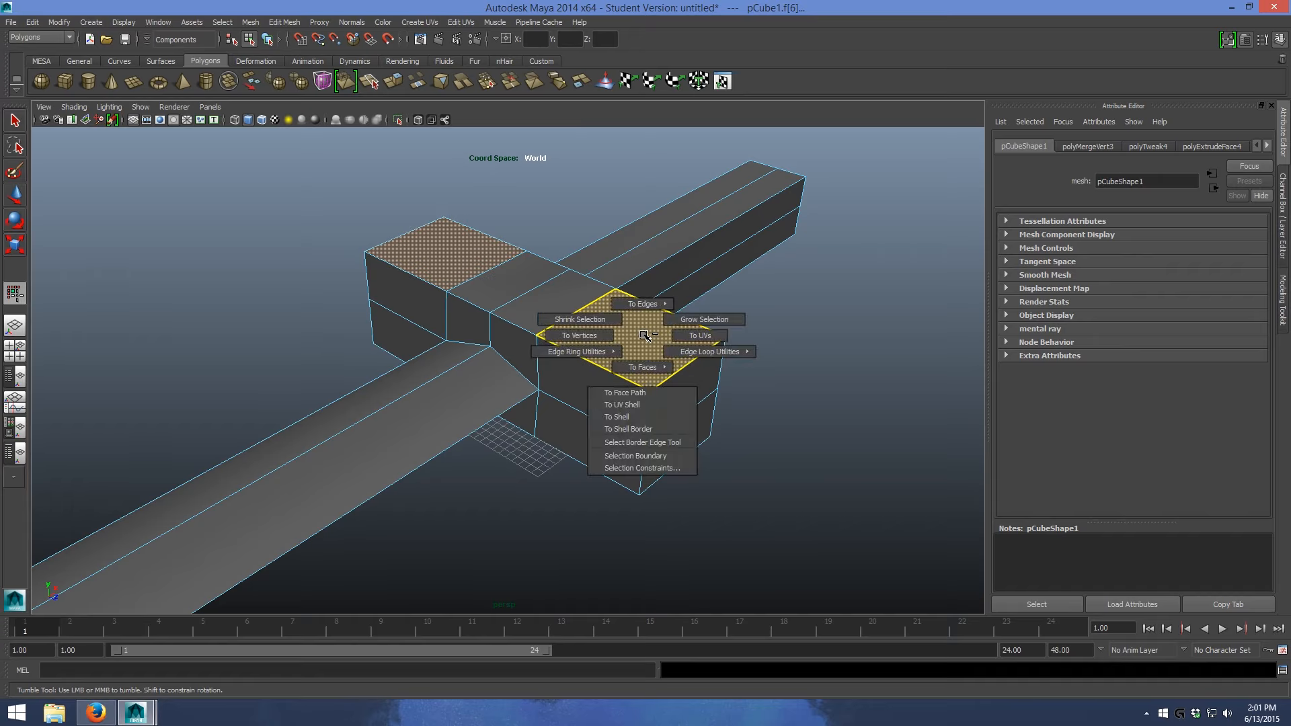
left_click(578, 335)
left_click_drag(784, 422, 816, 418, "alt")
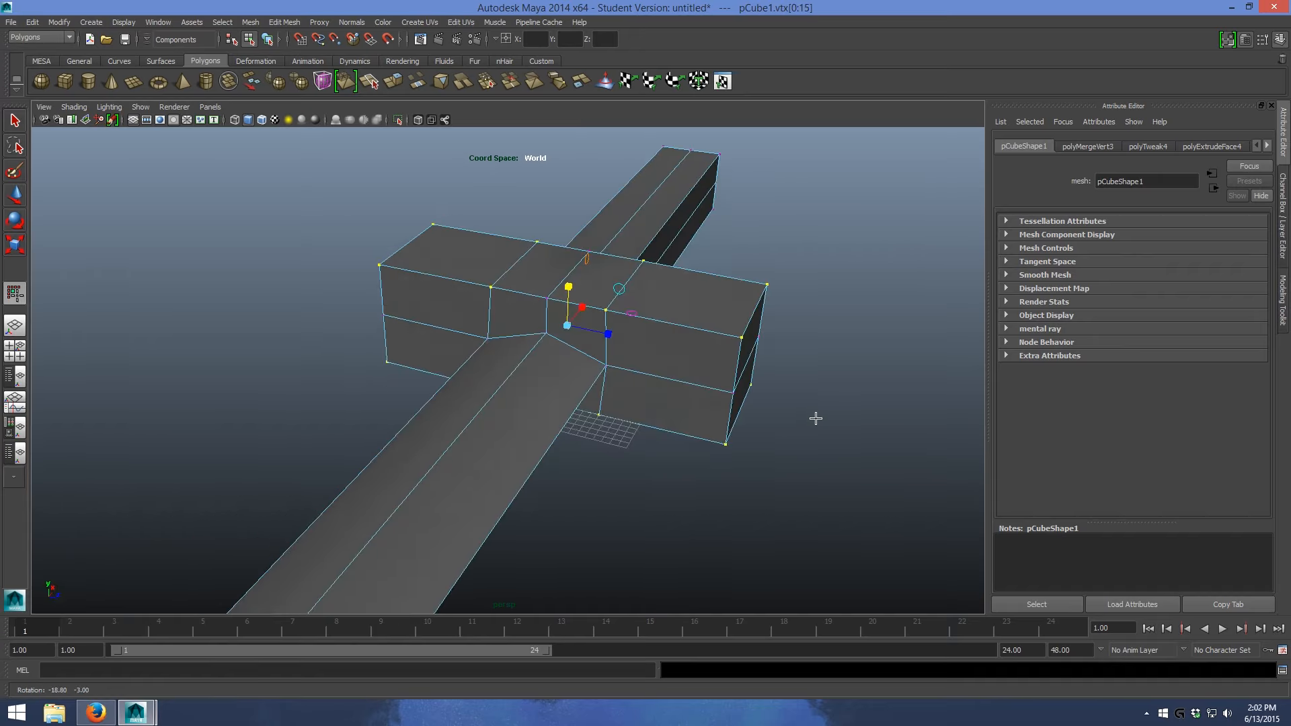
left_click_drag(571, 287, 724, 378)
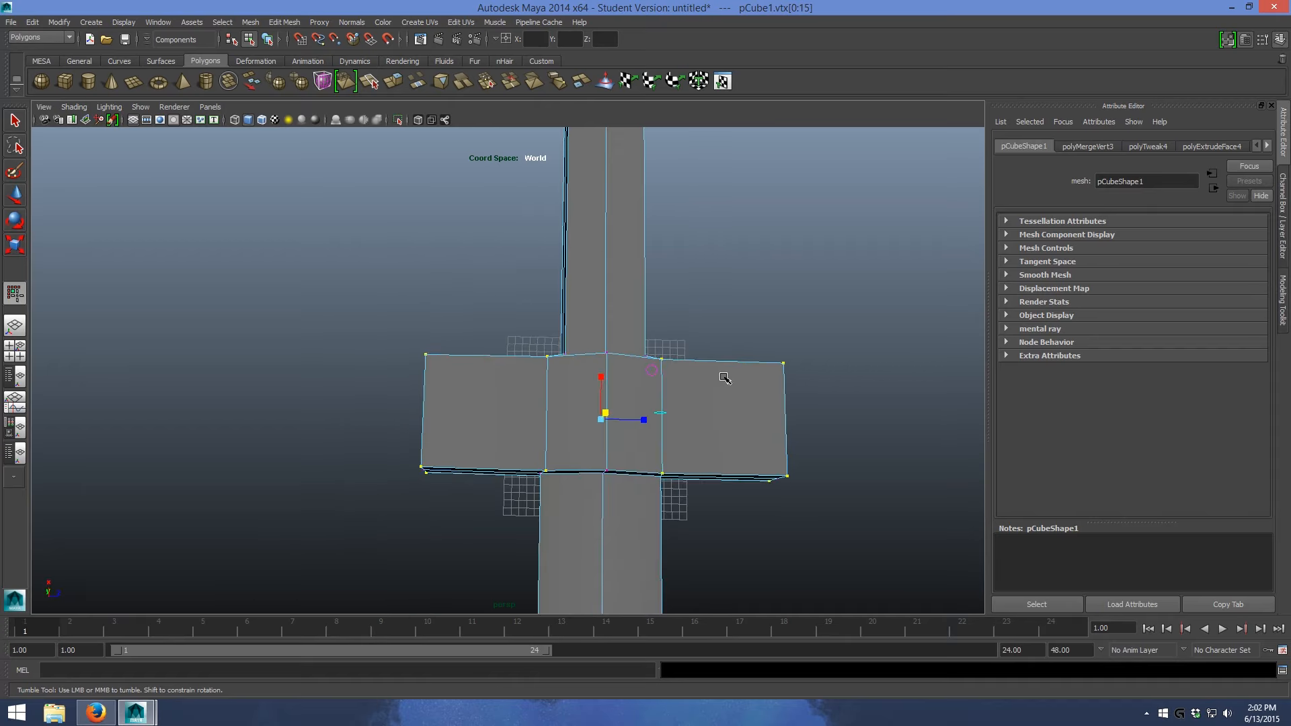
- Select only the outer end vertices of both crossguard arms and scale them down vertically to taper the arms
left_click_drag(414, 478, 528, 509)
left_click_drag(748, 324, 833, 580, "shift")
left_click_drag(838, 527, 679, 412, "alt")
left_click_drag(498, 275, 568, 318)
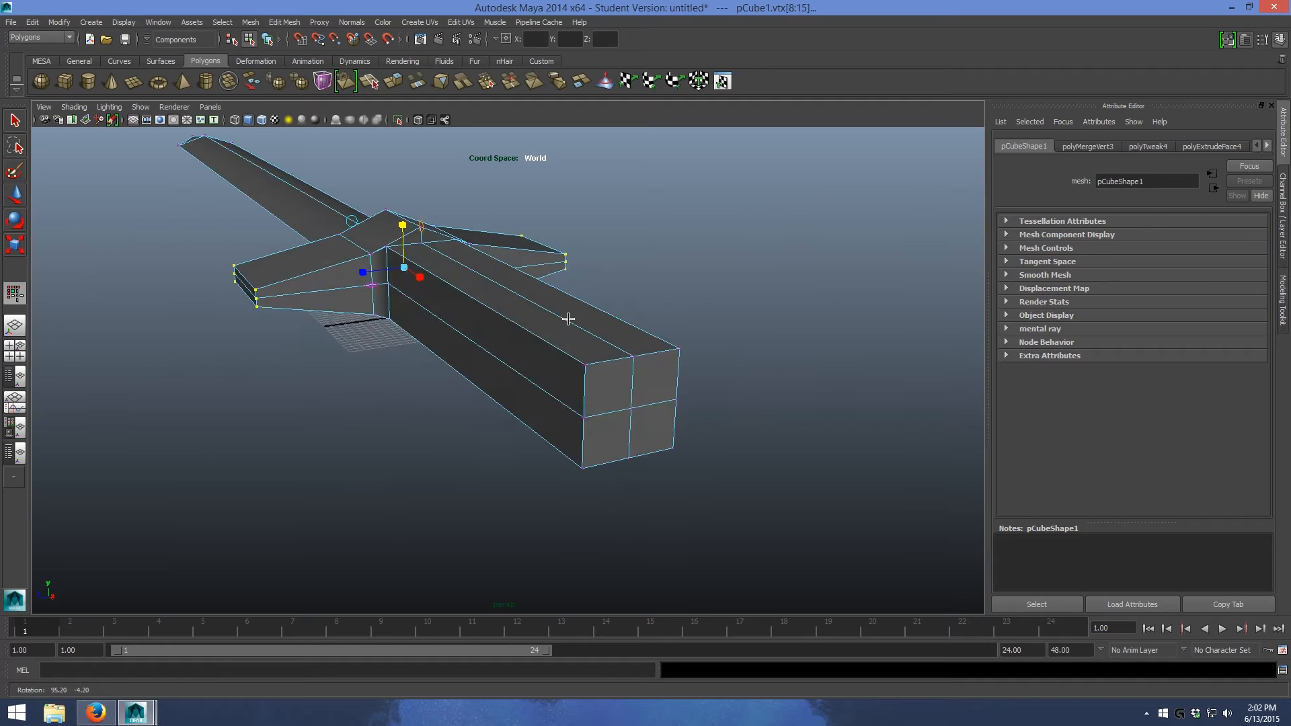
- Select the four lengthwise corner edges of the square grip
scroll(525, 300, "up", 3)
left_click_drag(509, 248, 555, 272, "alt")
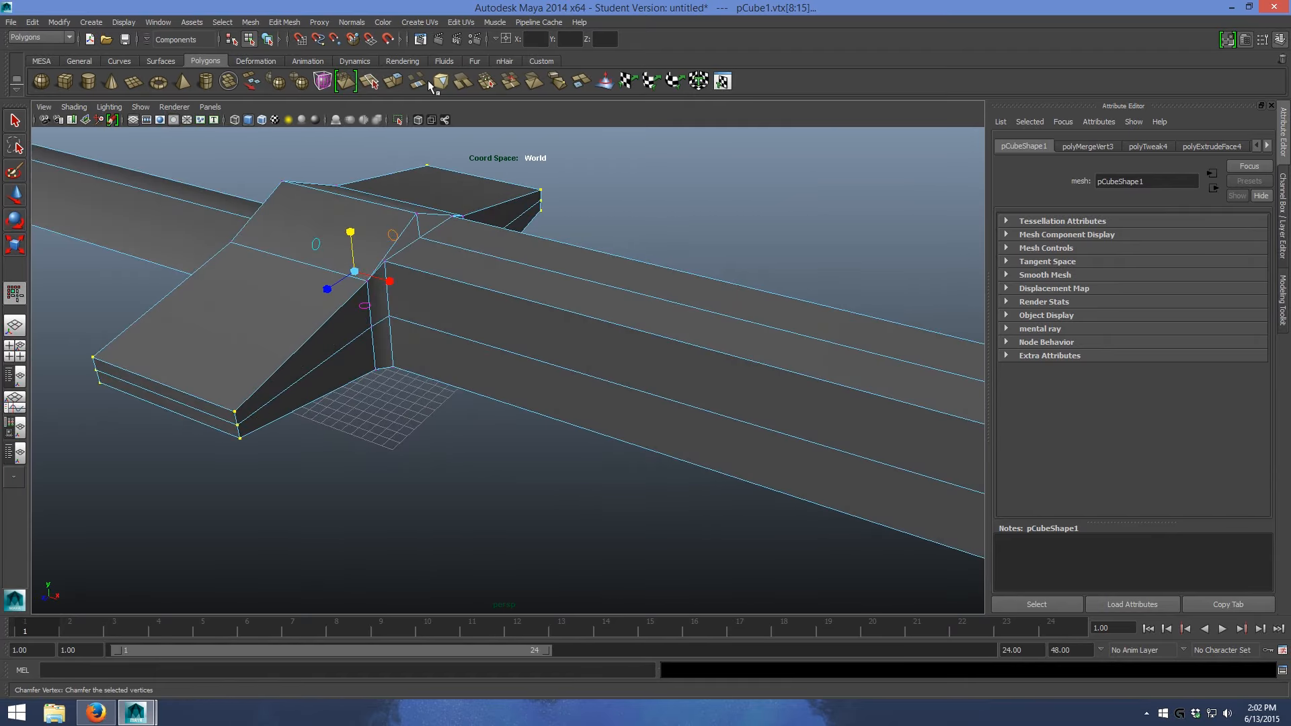
right_click_drag(494, 289, 496, 265)
left_click(507, 293)
left_click(599, 246)
left_click_drag(591, 250, 618, 282, "alt")
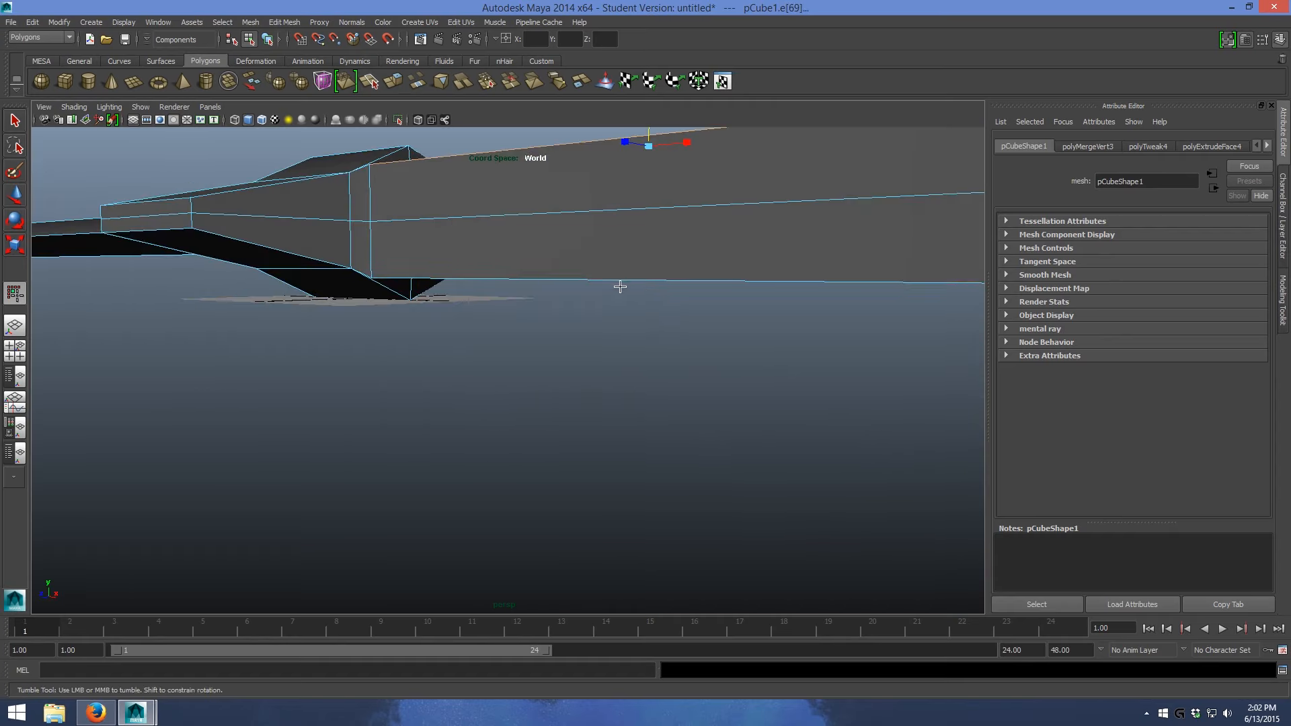
left_click_drag(617, 278, 567, 291, "alt")
left_click(442, 227)
left_click(598, 277)
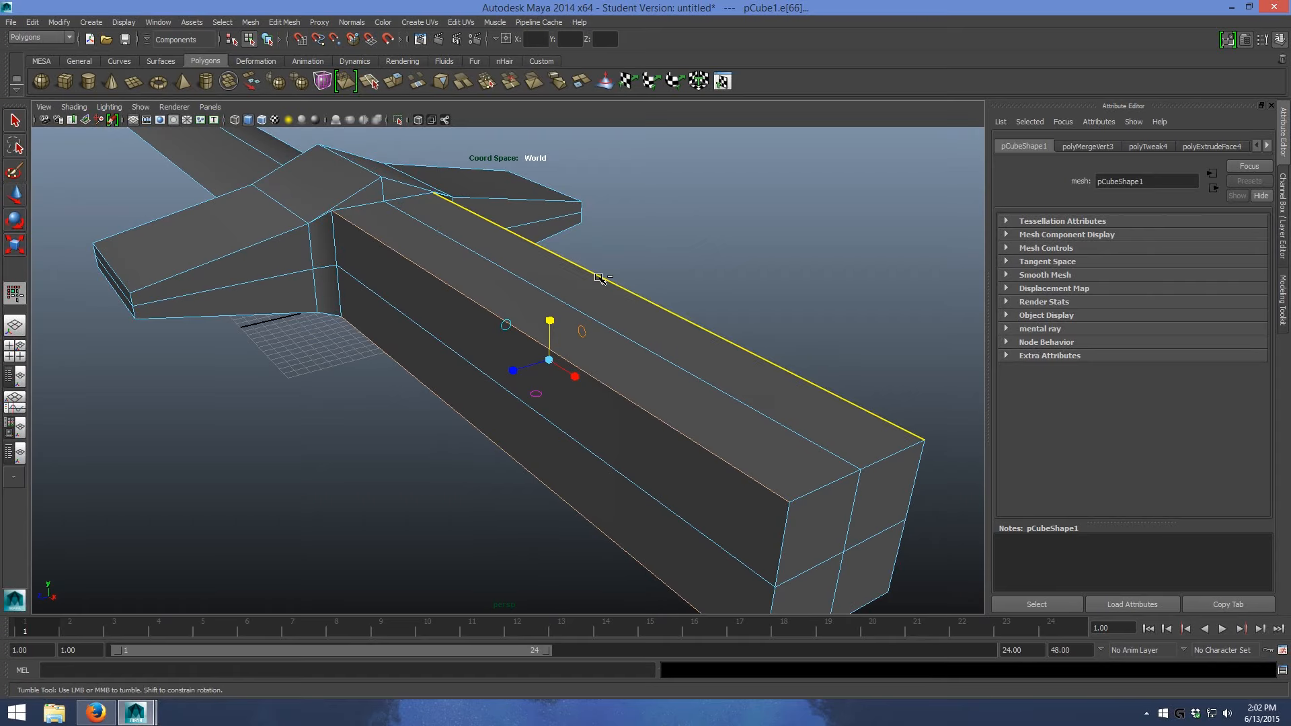
- Convert the grip's corner edges to vertices and scale them inward in Y and Z for an octagonal section
right_click(598, 277, "ctrl")
left_click(548, 277)
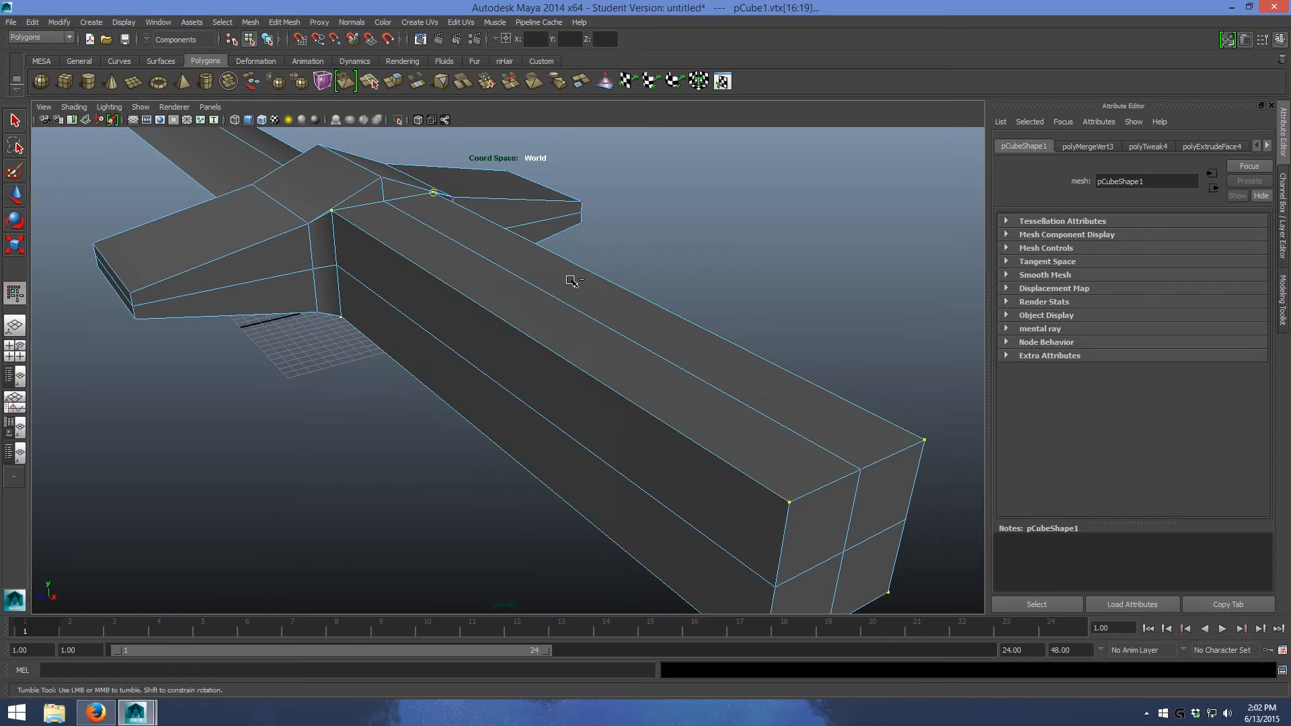
mouse_move(510, 325)
left_mouse_down()
mouse_move(599, 377)
mouse_move(787, 401)
mouse_move(776, 401)
left_mouse_up()
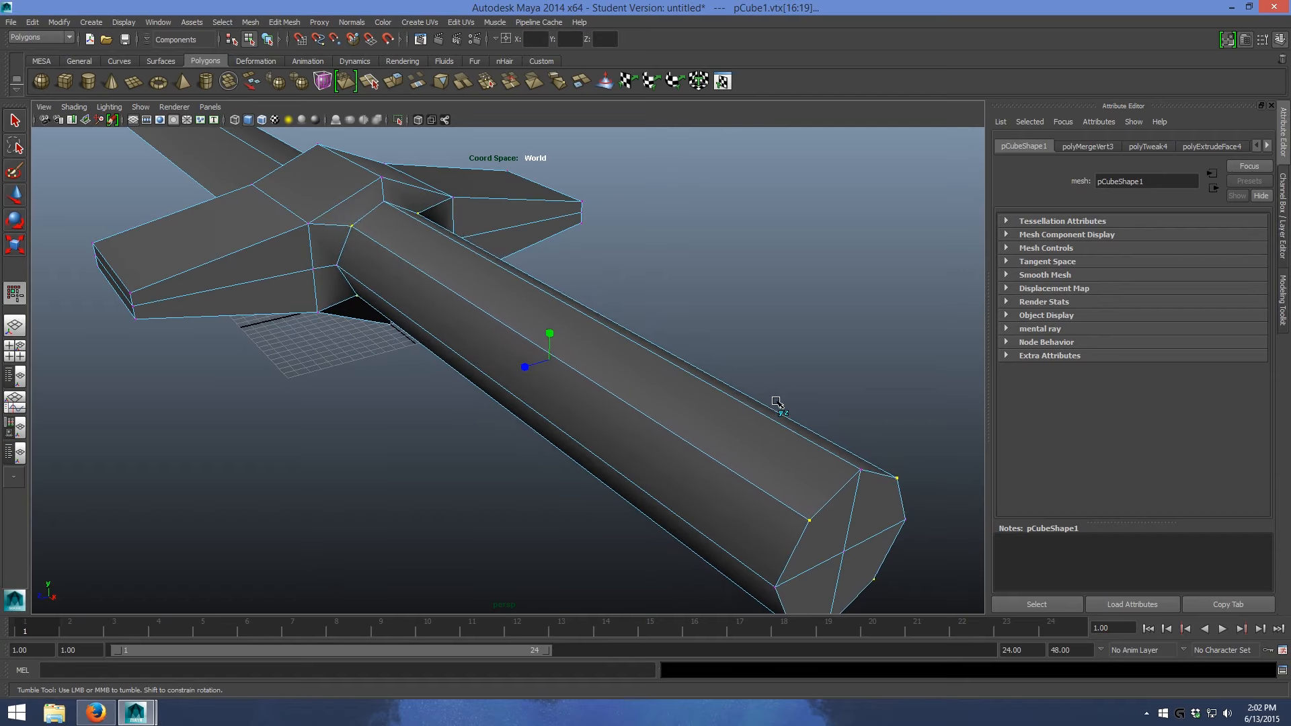
- Scale down the ring of vertices at the grip's free end to taper the grip away from the crossguard
left_click_drag(691, 348, 734, 227, "alt")
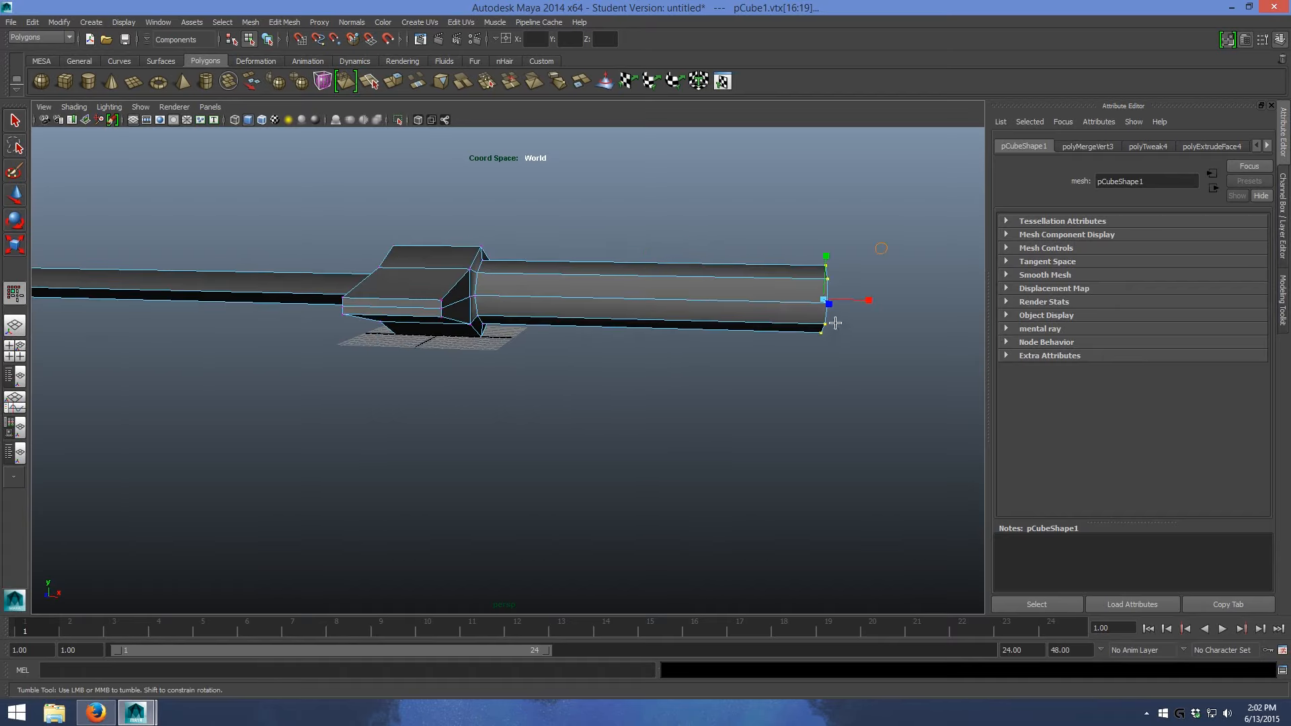
left_click_drag(871, 296, 522, 358, "alt")
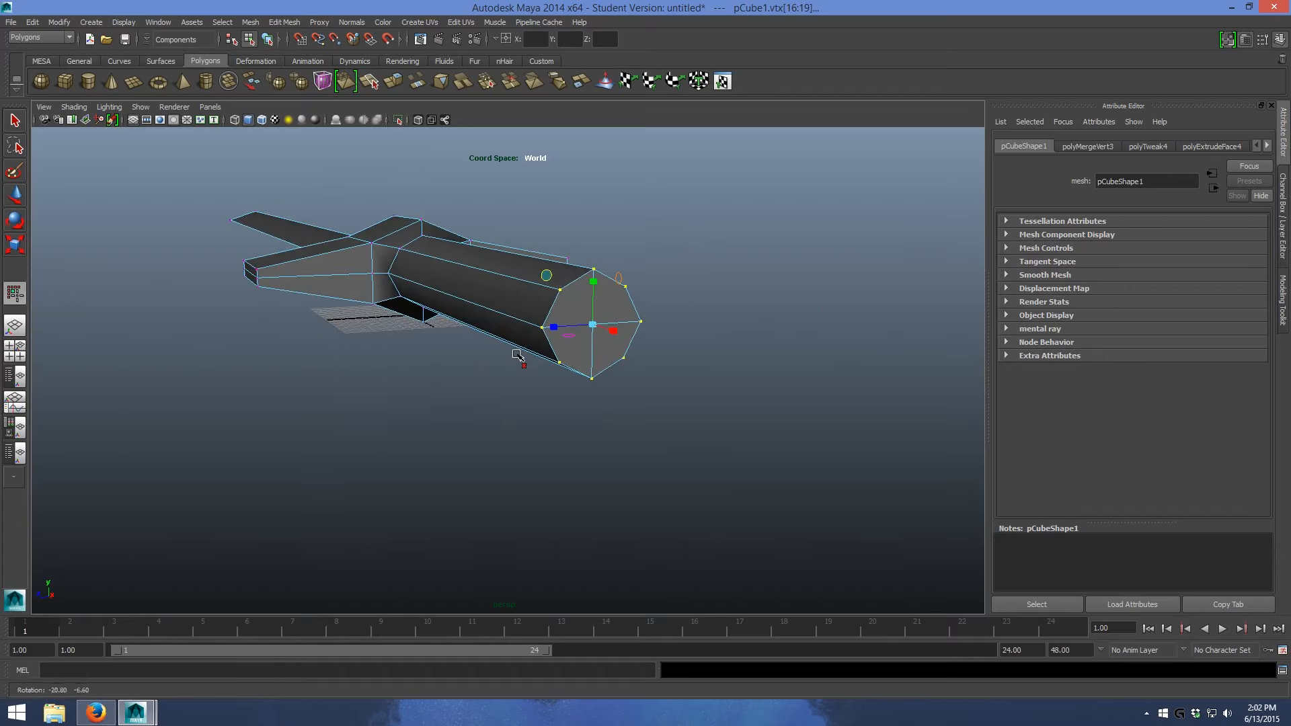
right_click_drag(521, 358, 623, 323, "alt")
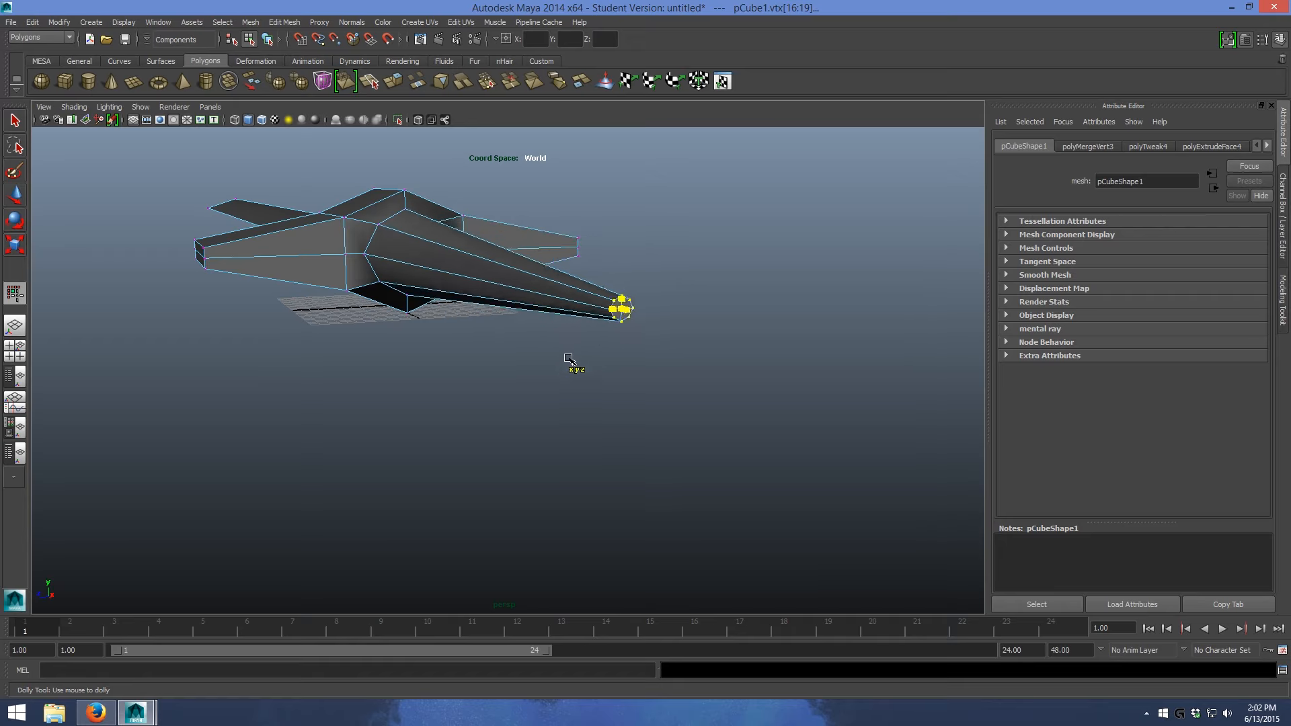
left_click_drag(502, 330, 580, 357, "alt")
right_click_drag(579, 358, 609, 346, "alt")
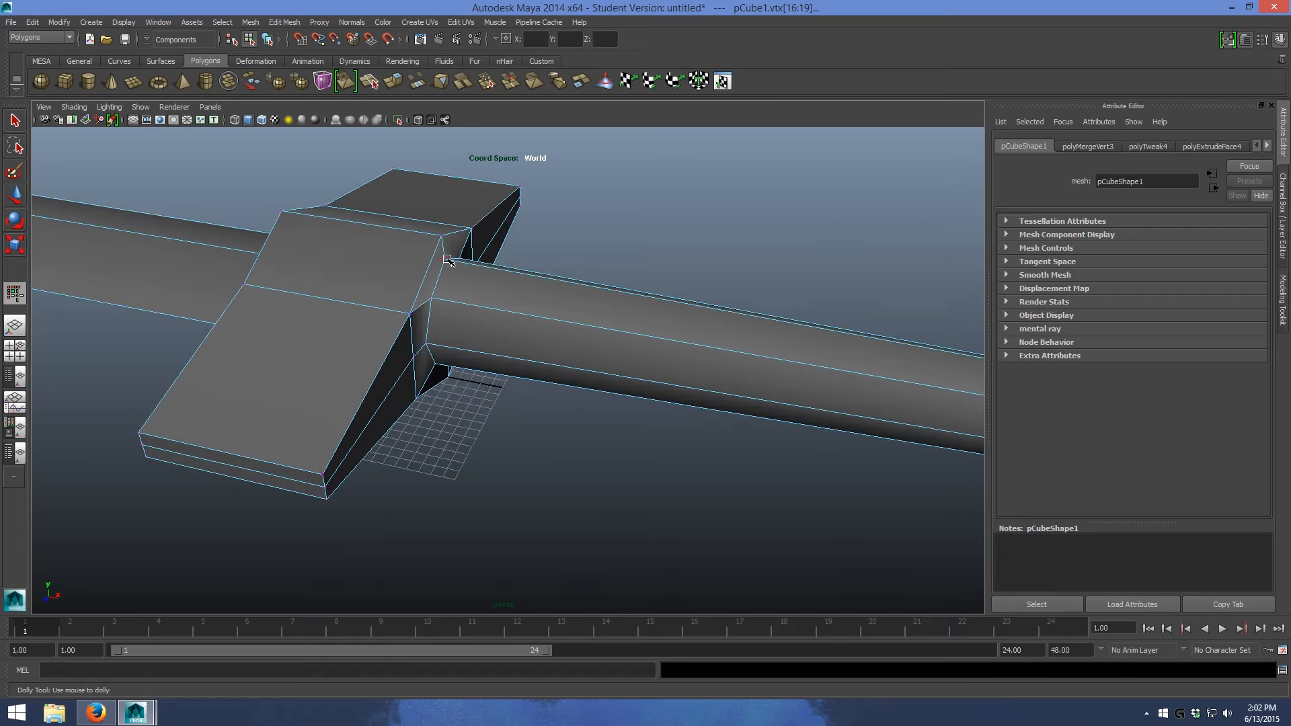
- Select the lengthwise edges of the grip and scale them along Z to adjust its width
right_click(538, 300)
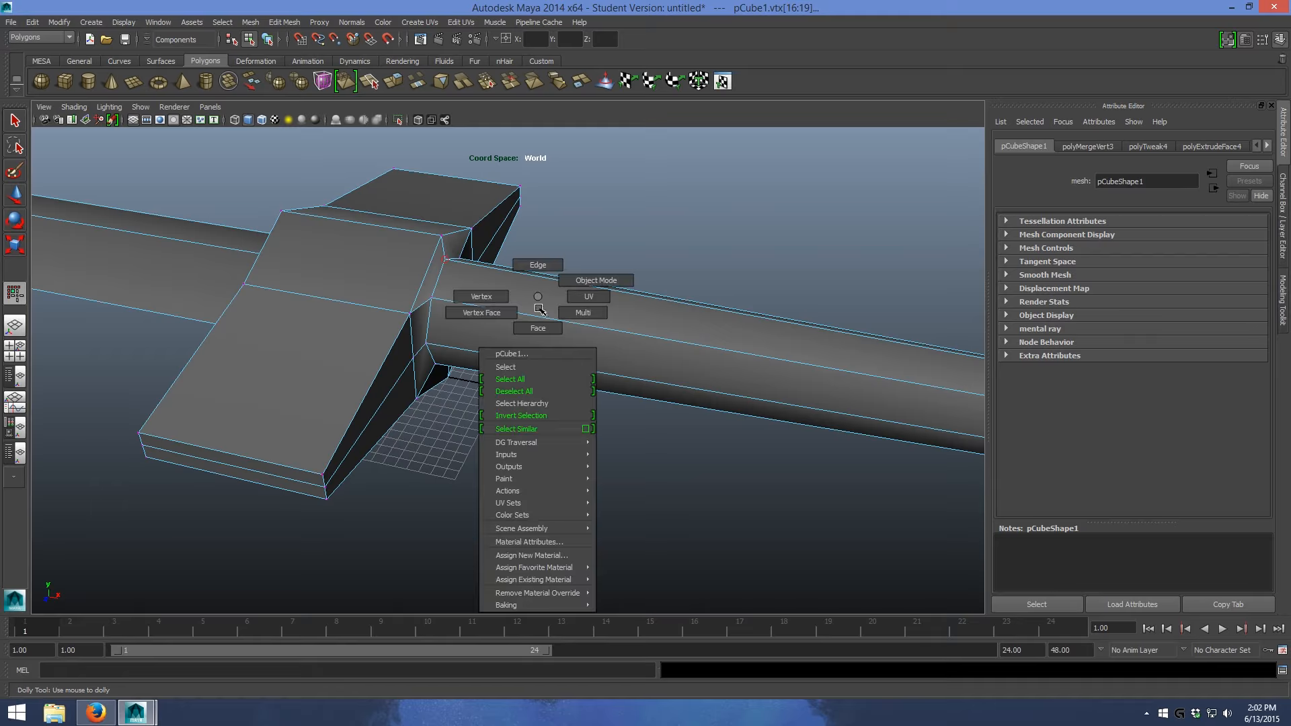
right_click_drag(540, 261, 542, 259)
scroll(581, 249, "down", 3)
left_click_drag(569, 275, 782, 492)
scroll(782, 491, "up", 1)
left_click_drag(507, 335, 566, 341, "alt")
scroll(571, 338, "up", 4)
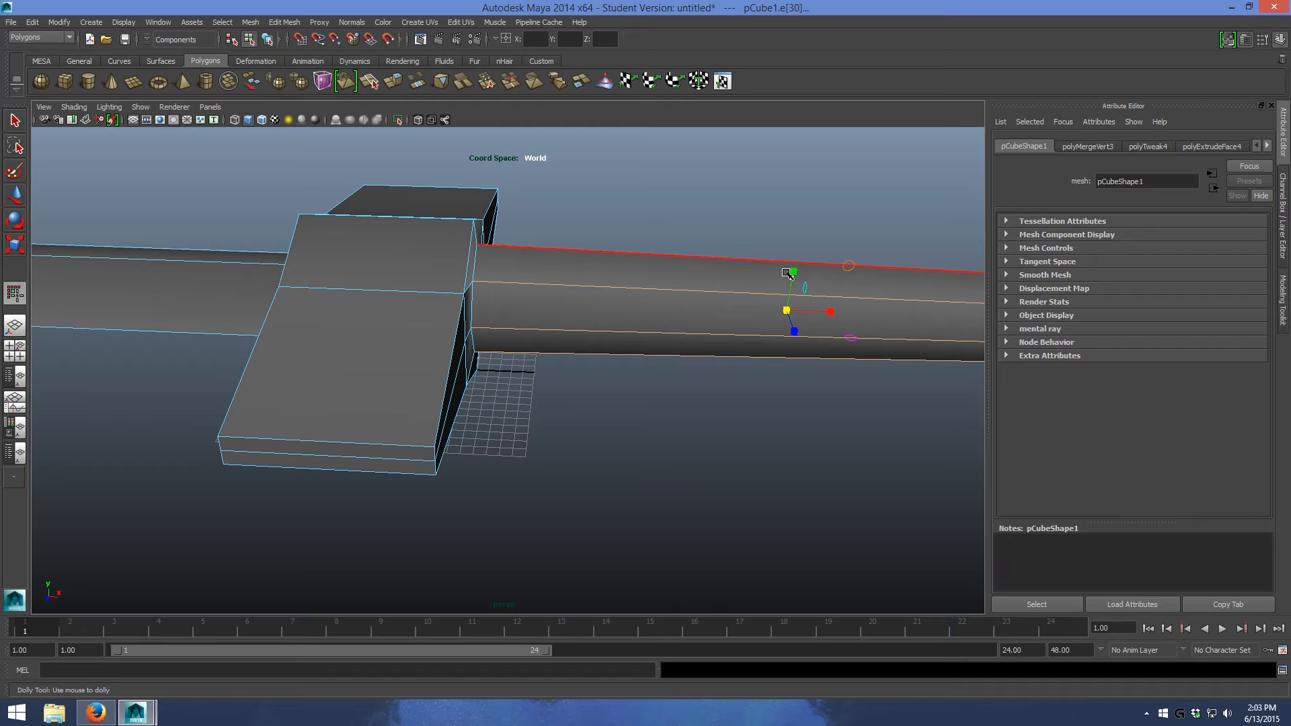
left_click_drag(769, 336, 577, 340, "alt")
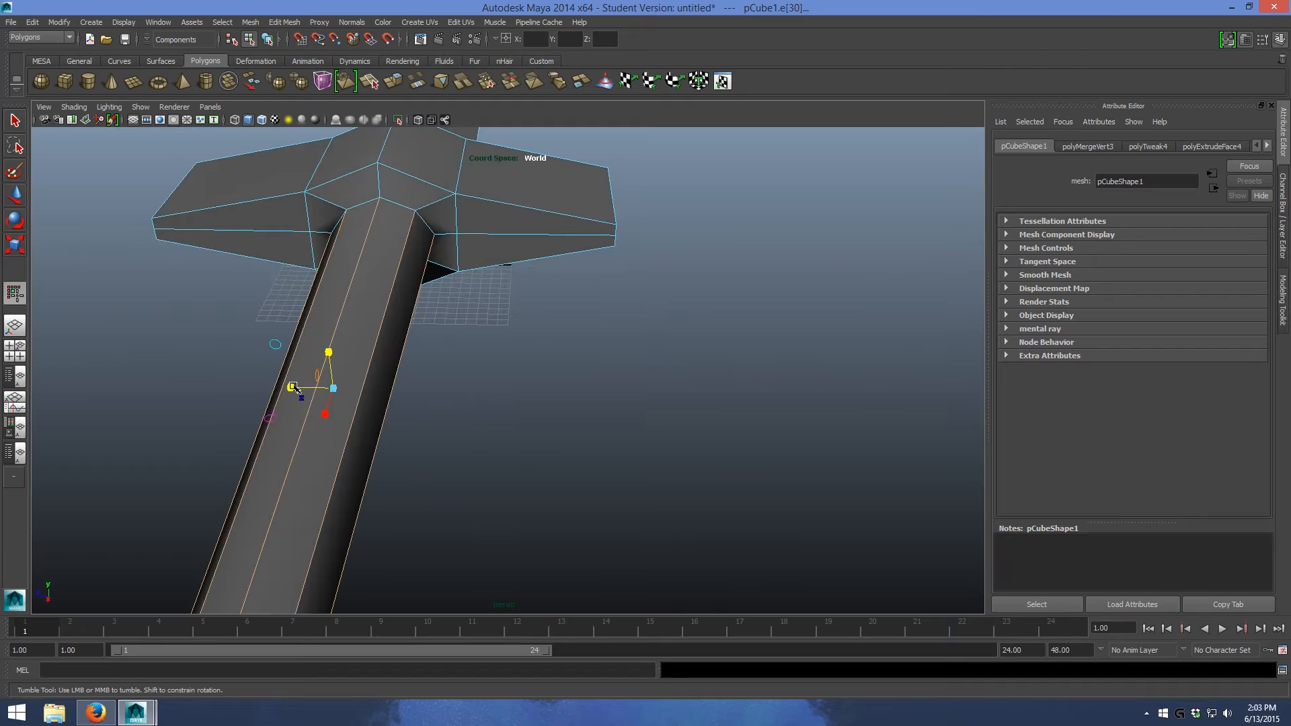
left_click_drag(271, 388, 605, 371, "alt")
- Select the centre ridge vertices of the crossguard and scale them vertically to adjust the ridge's height
mouse_move(582, 316)
right_mouse_down()
mouse_move(583, 344)
mouse_move(593, 299)
right_mouse_up()
left_click(593, 299)
left_click_drag(626, 411, 545, 290, "alt")
right_click_drag(540, 296, 498, 295, "ctrl")
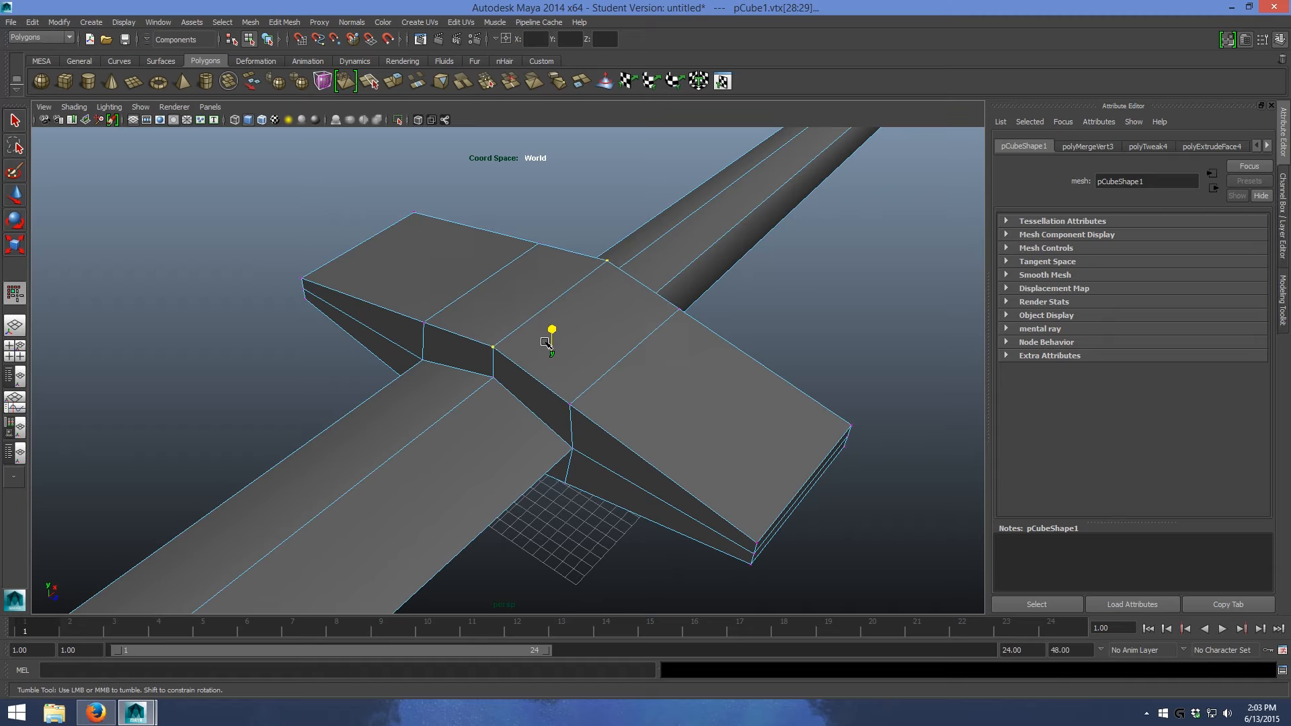
left_click_drag(640, 329, 514, 301, "alt")
- Clear the ridge vertex selection and switch the sword mesh to edge selection
scroll(643, 209, "down", 3)
left_click(643, 209)
left_click_drag(643, 209, 617, 263, "alt")
scroll(568, 312, "up", 3)
left_click_drag(568, 311, 431, 315, "alt")
right_click(430, 314)
left_click(414, 282)
left_click(409, 283)
left_click_drag(420, 300, 404, 330)
scroll(523, 291, "down", 5)
left_click_drag(522, 292, 531, 350, "alt")
left_click_drag(681, 546, 262, 345)
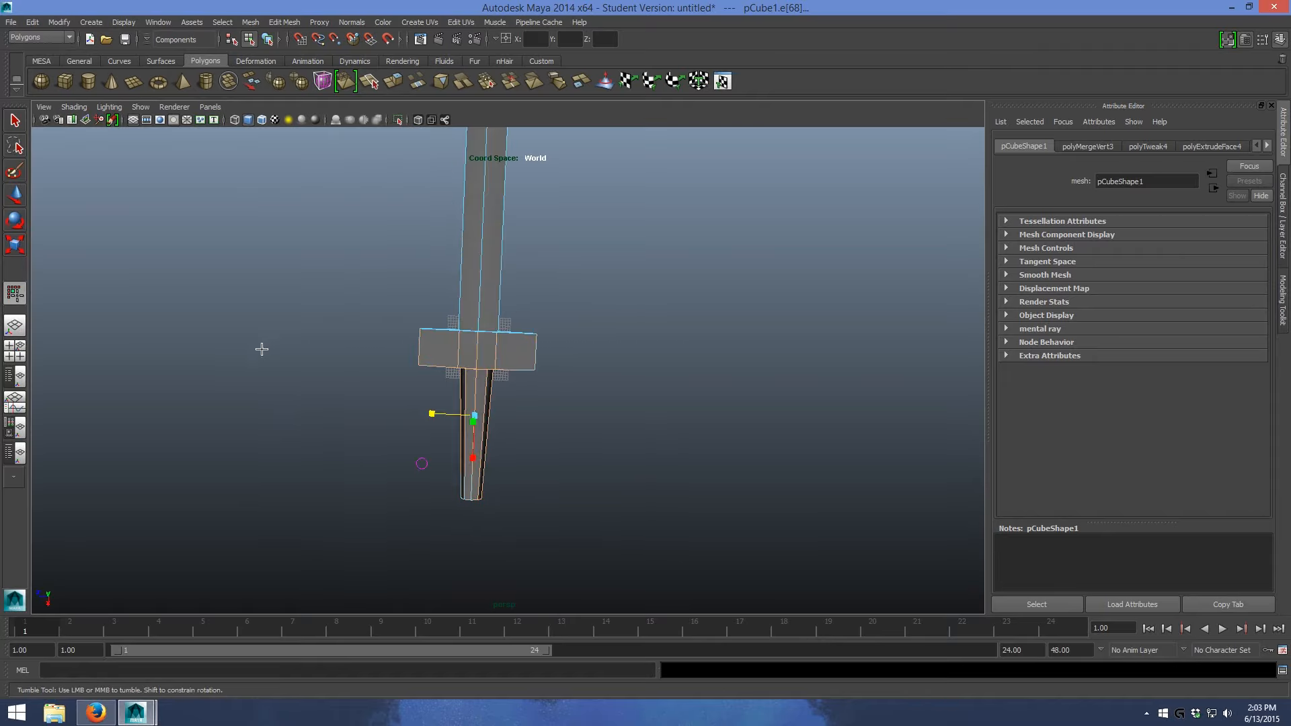
right_click(639, 470)
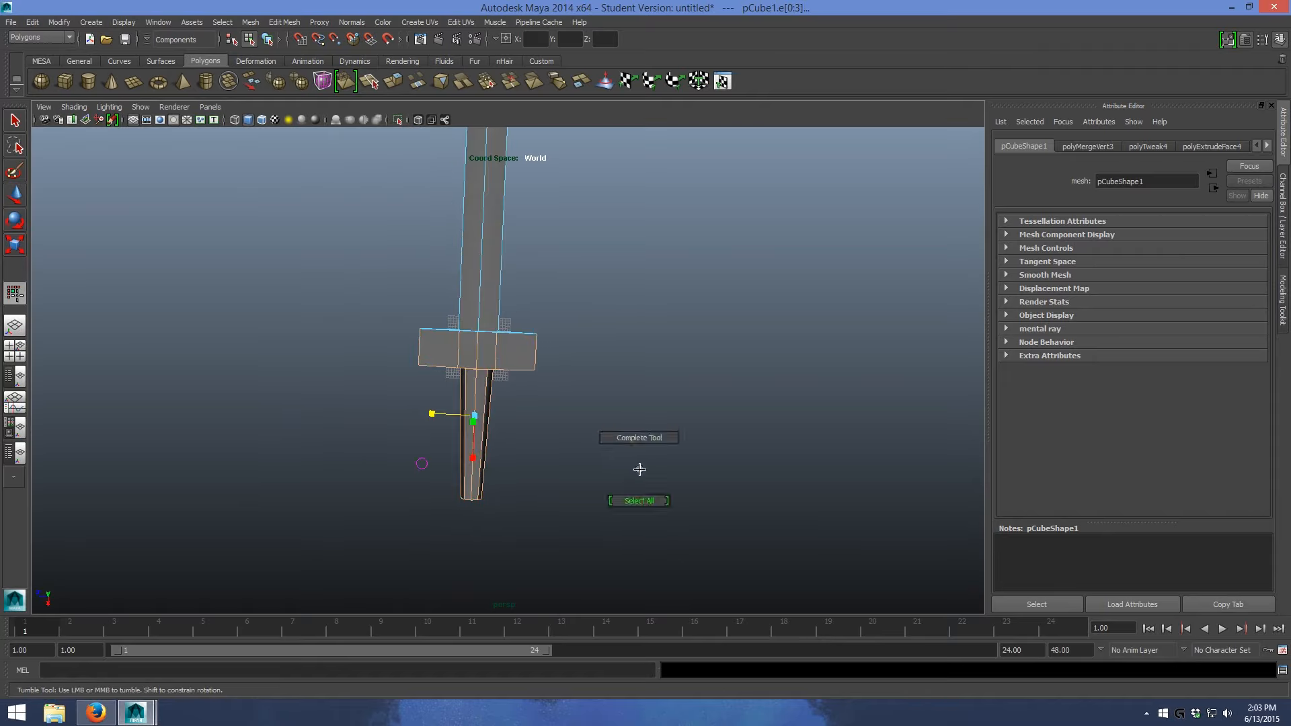
mouse_move(559, 377)
left_mouse_down("alt")
mouse_move(556, 354)
mouse_move(541, 360)
left_mouse_up("alt")
left_click_drag(536, 584, 249, 415, "ctrl")
left_click_drag(514, 341, 531, 372, "alt")
left_click_drag(554, 312, 165, 332)
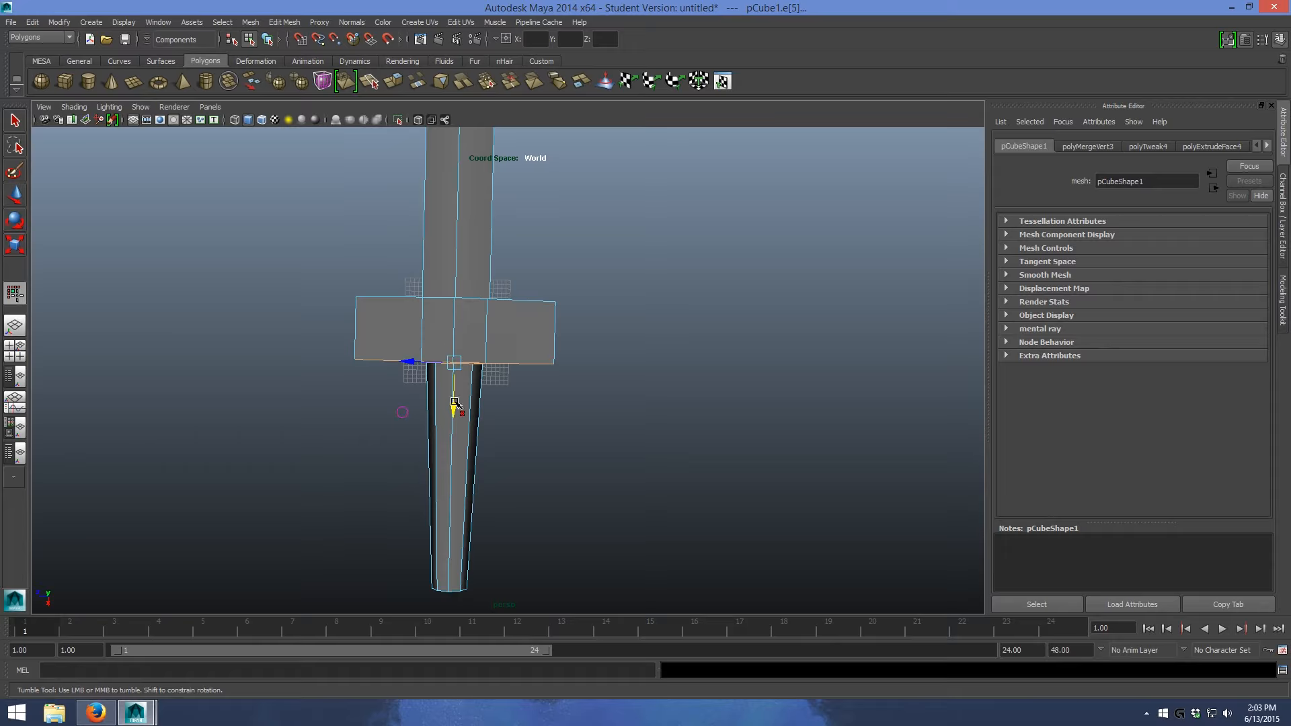
left_click_drag(287, 267, 211, 271)
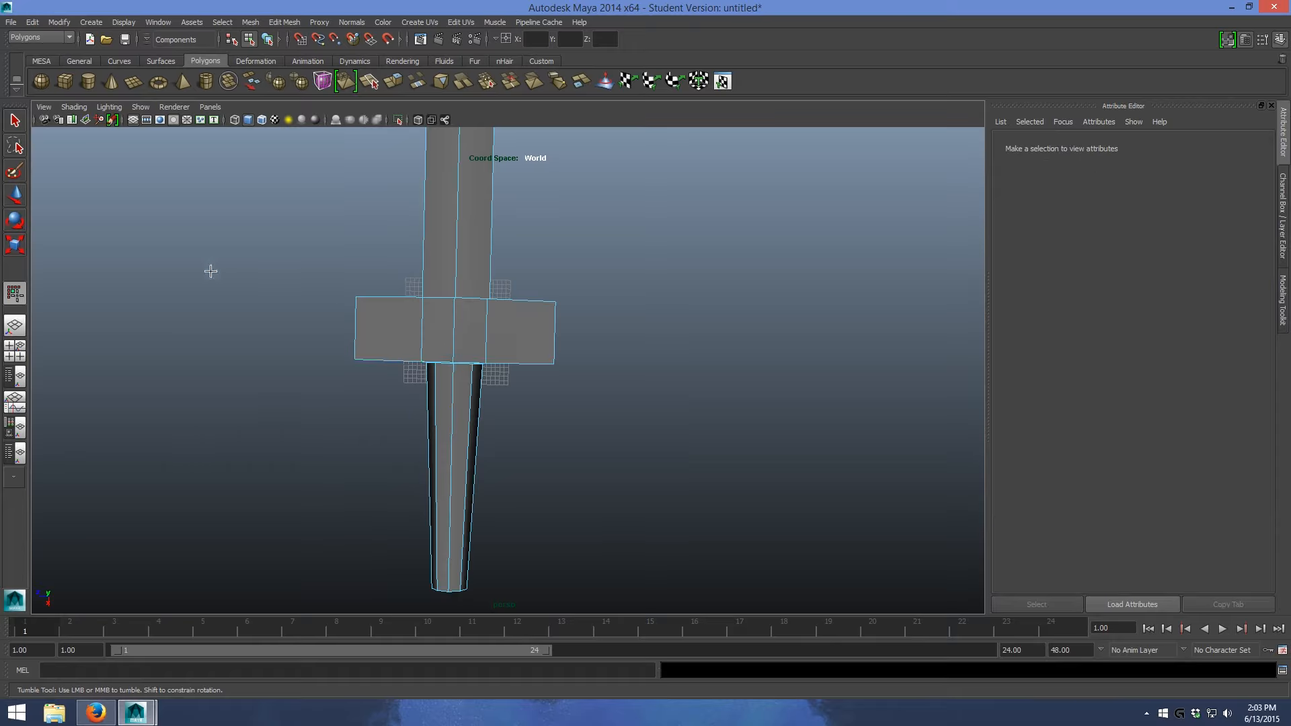
- Select the grip's edges with the crossguard's grip-side edges and move them along X towards the blade, thinning the crossguard
left_click_drag(277, 348, 581, 483)
key("q")
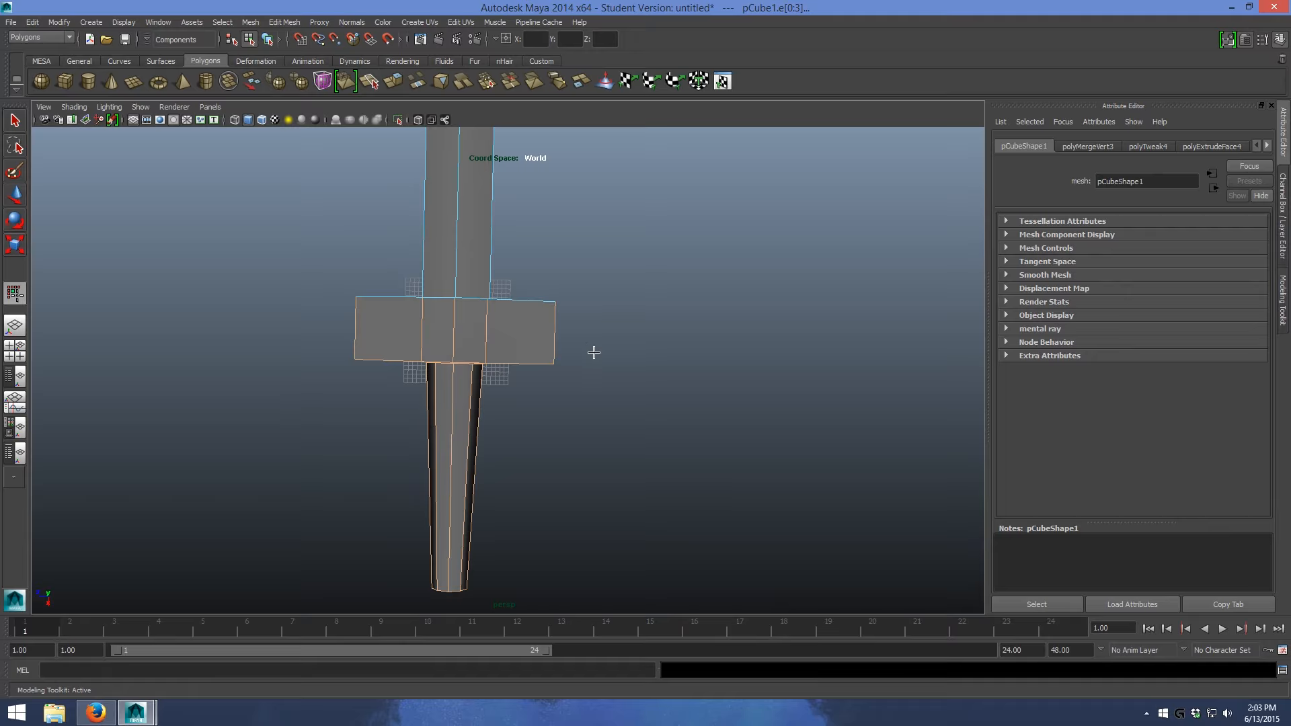
left_click(454, 516)
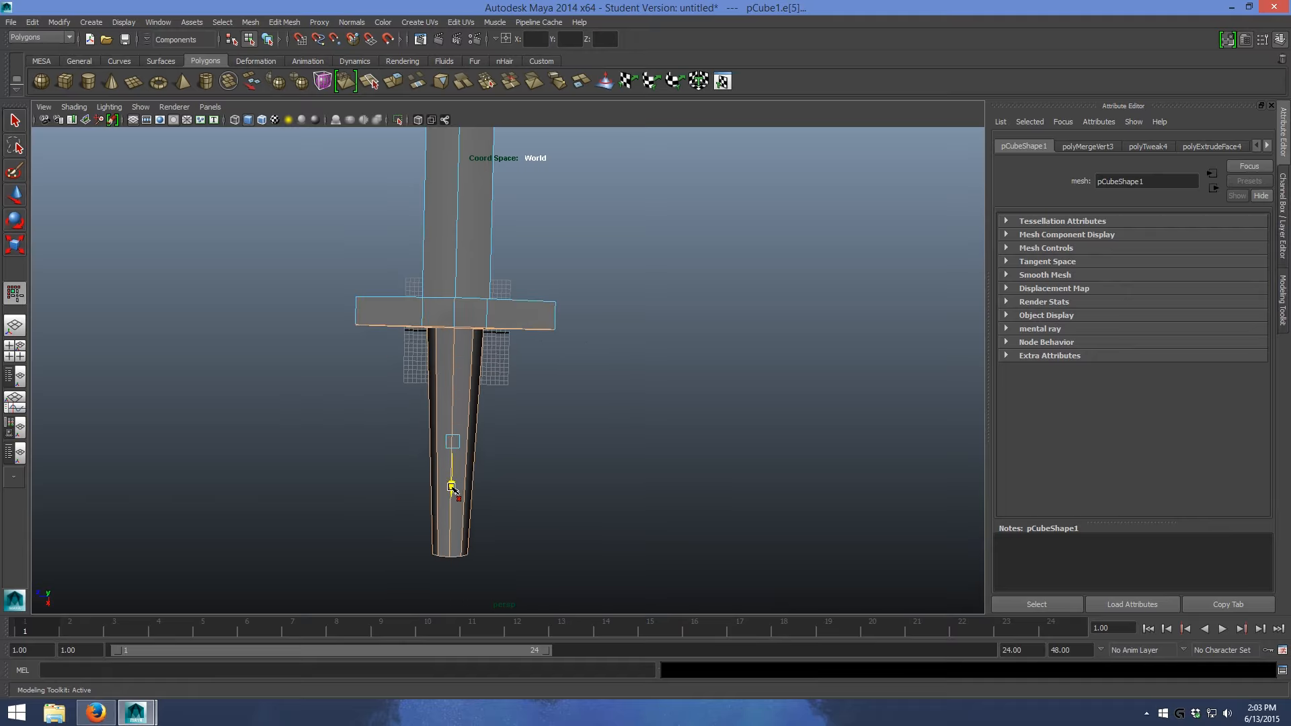
- Switch to face selection and select the four faces that close the free end of the grip
left_click(641, 399)
left_click_drag(641, 400, 360, 214, "alt")
right_click_drag(360, 213, 486, 287, "alt")
right_click_drag(552, 380, 555, 411)
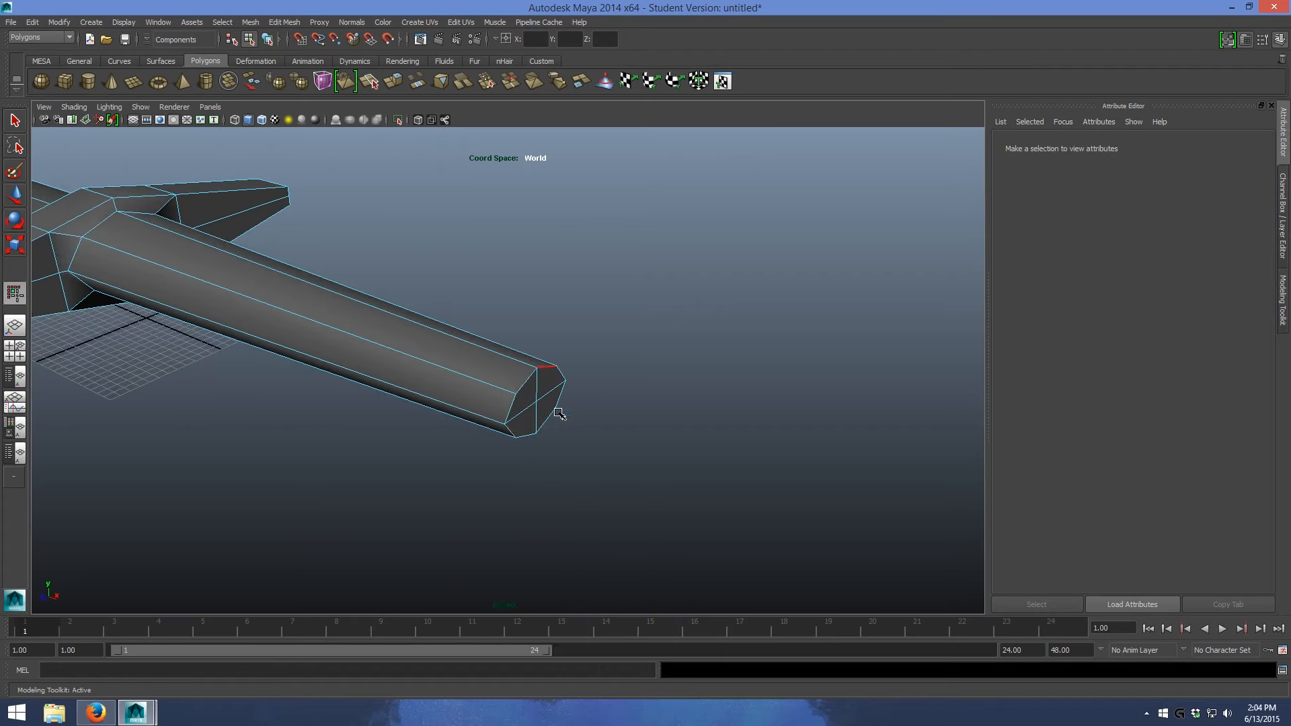
left_click(555, 410)
left_click_drag(555, 410, 586, 389, "alt")
right_click_drag(597, 330, 602, 357)
right_click(592, 325, "shift")
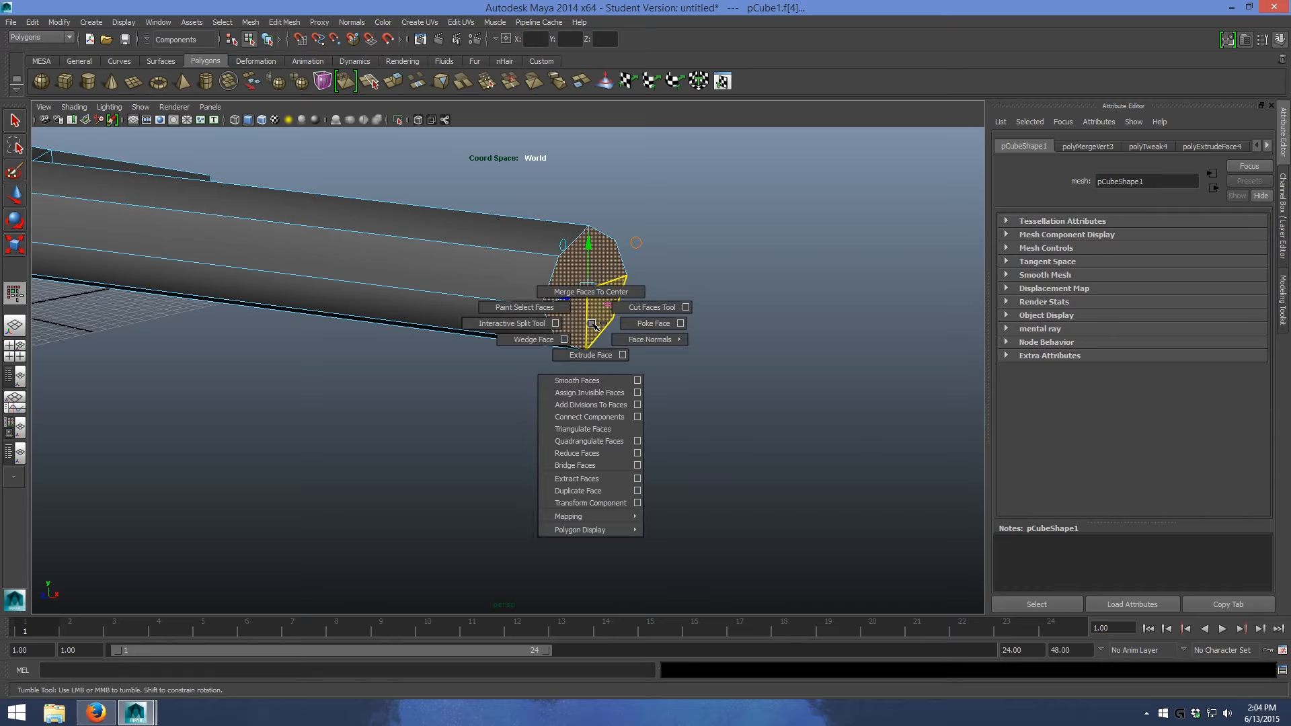
right_click_drag(592, 324, 595, 321, "shift")
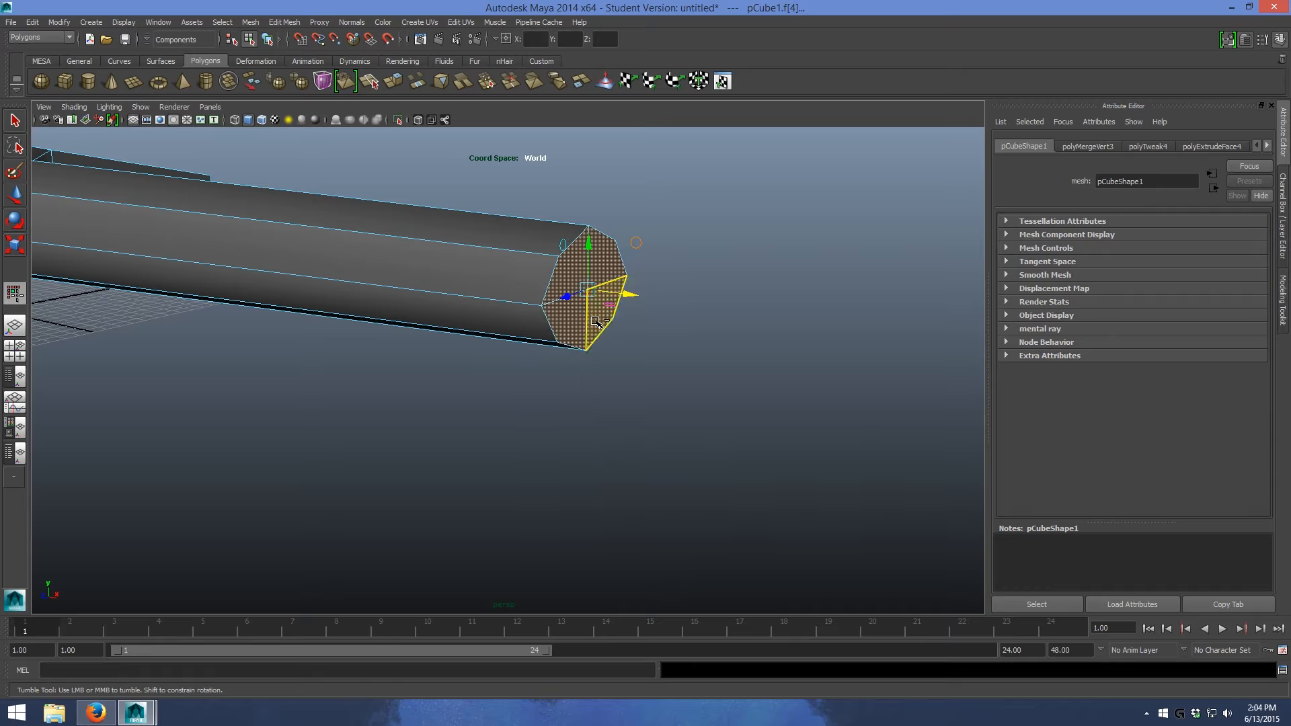
- Extrude the grip's end faces with a thickness of 8 and 4 divisions
right_click(596, 322, "shift")
left_click(605, 354)
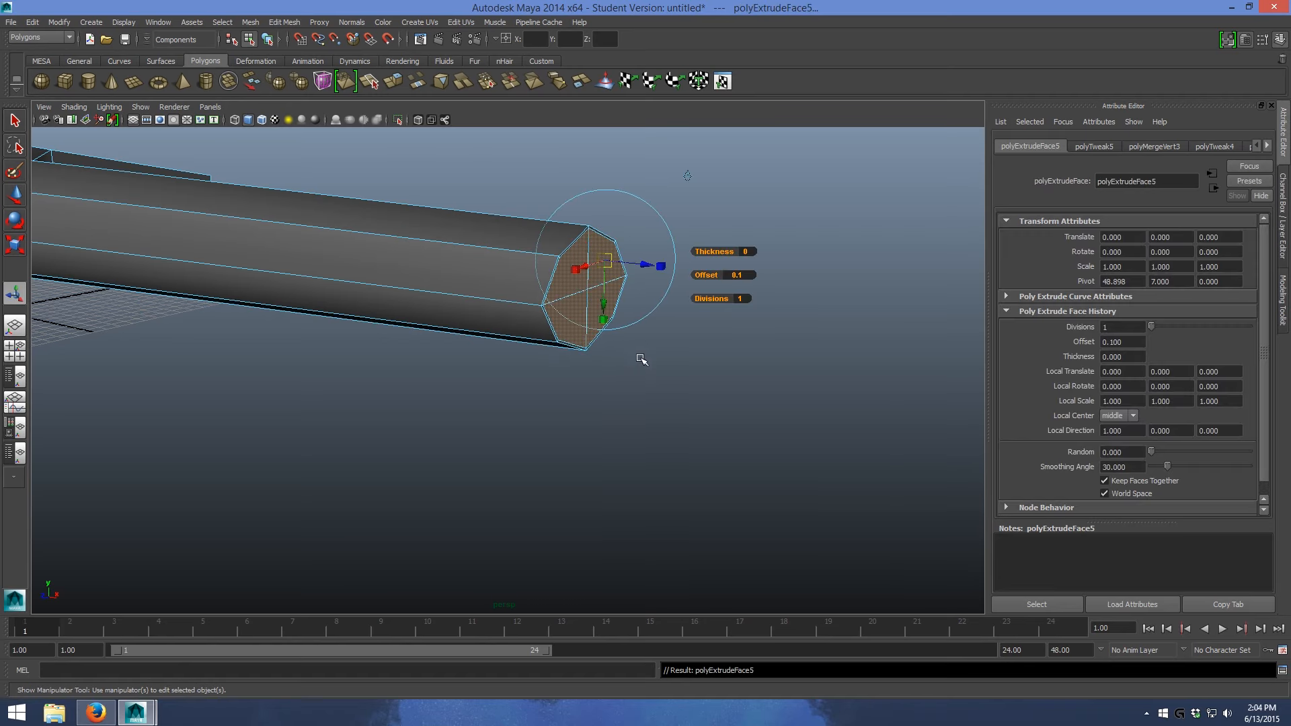
left_click(749, 251)
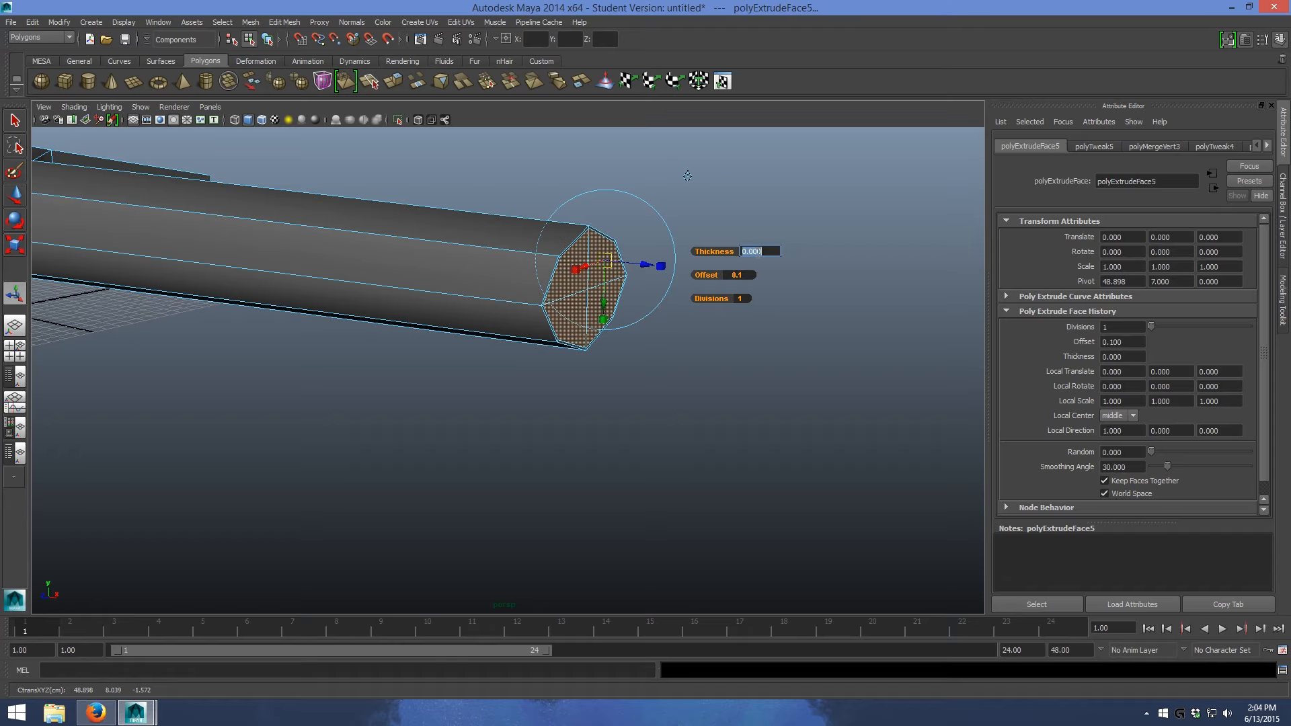
key("Return")
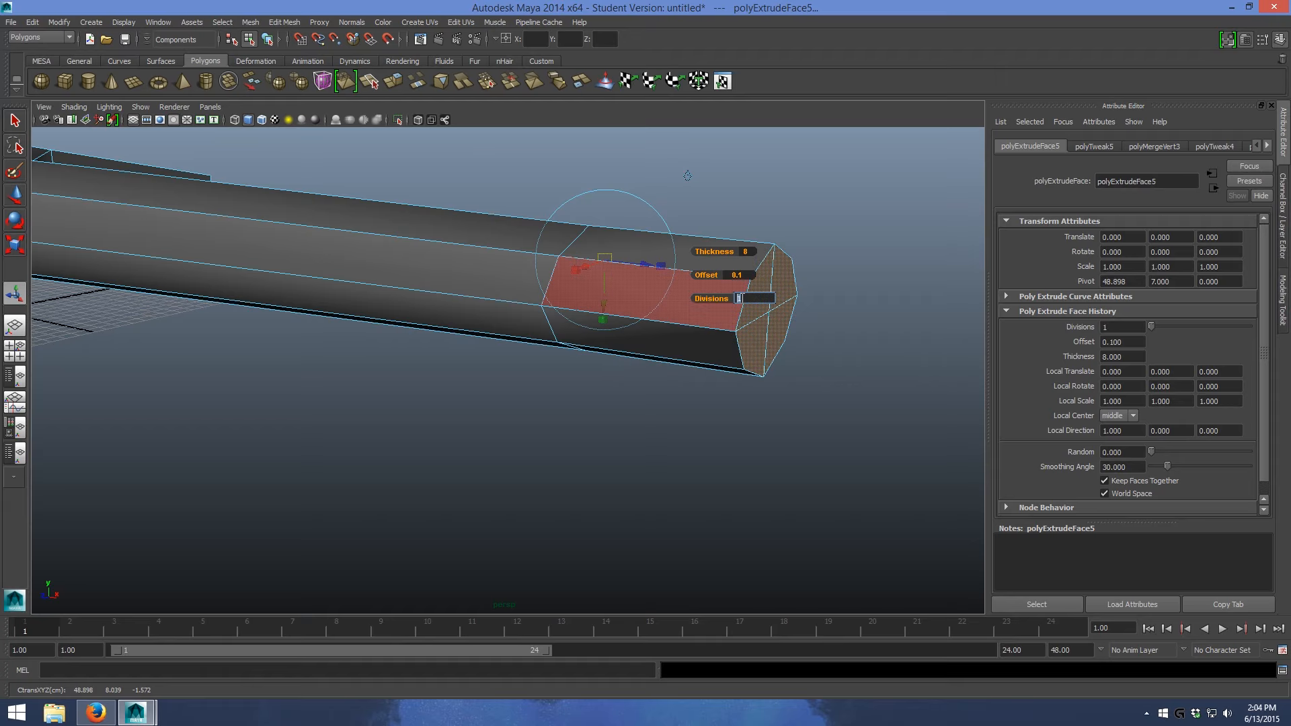
type("4")
key("Return")
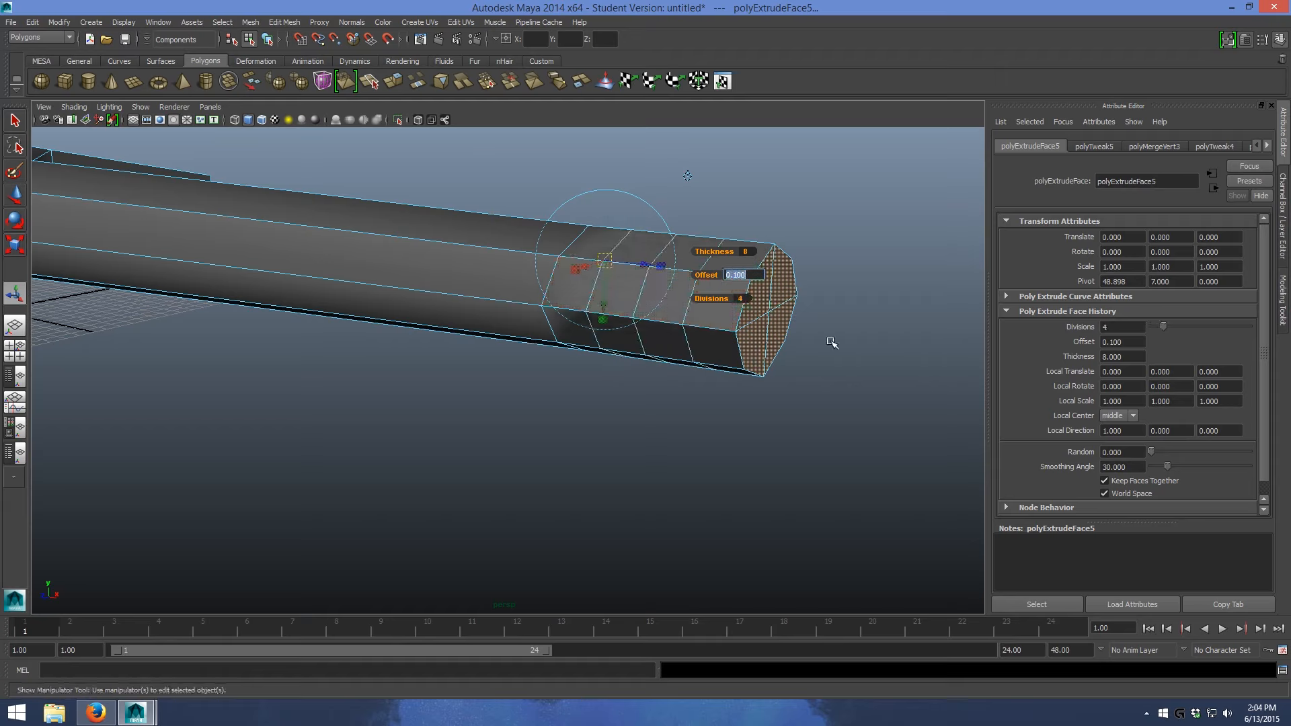
left_click_drag(825, 318, 846, 327, "alt")
- Select each of the three intermediate edge loops of the extrusion and scale them up across its width and height, forming a rounded pommel
middle_click_drag(783, 271, 608, 238, "alt")
scroll(749, 312, "up", 3)
left_click_drag(752, 315, 773, 332, "alt")
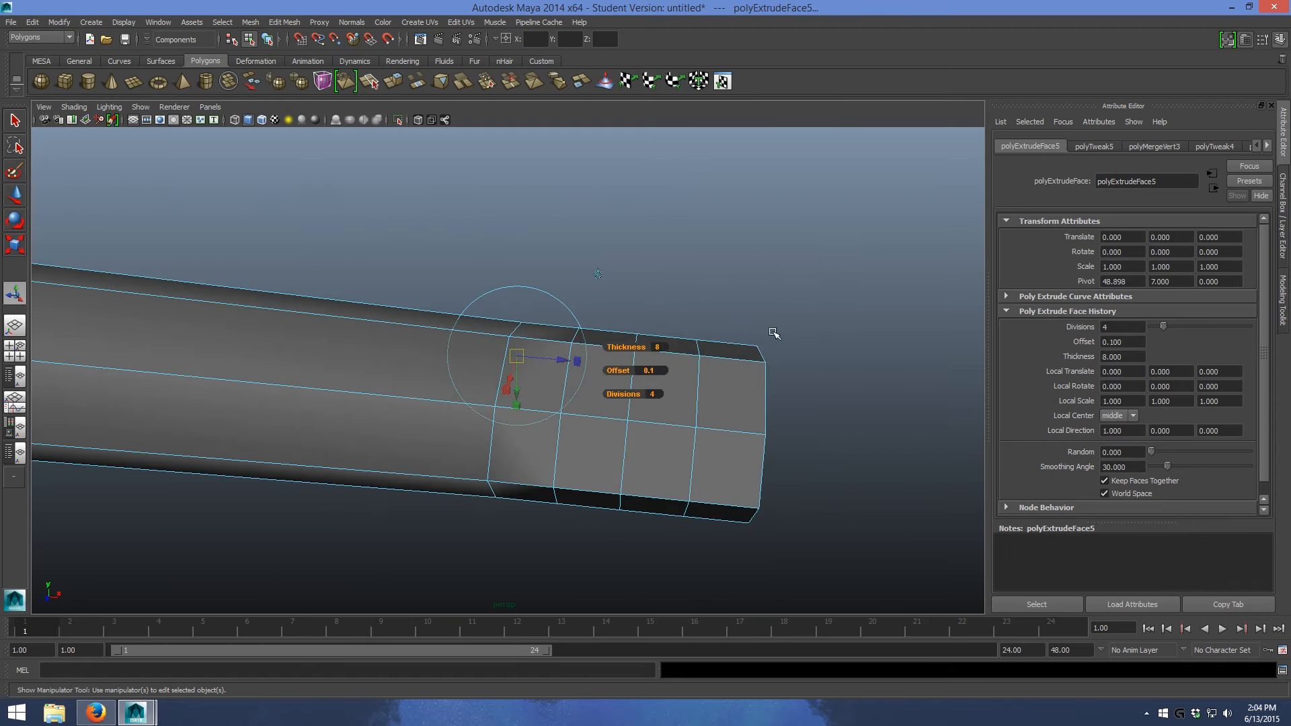
left_click(826, 425)
right_click(627, 400)
left_click(627, 367)
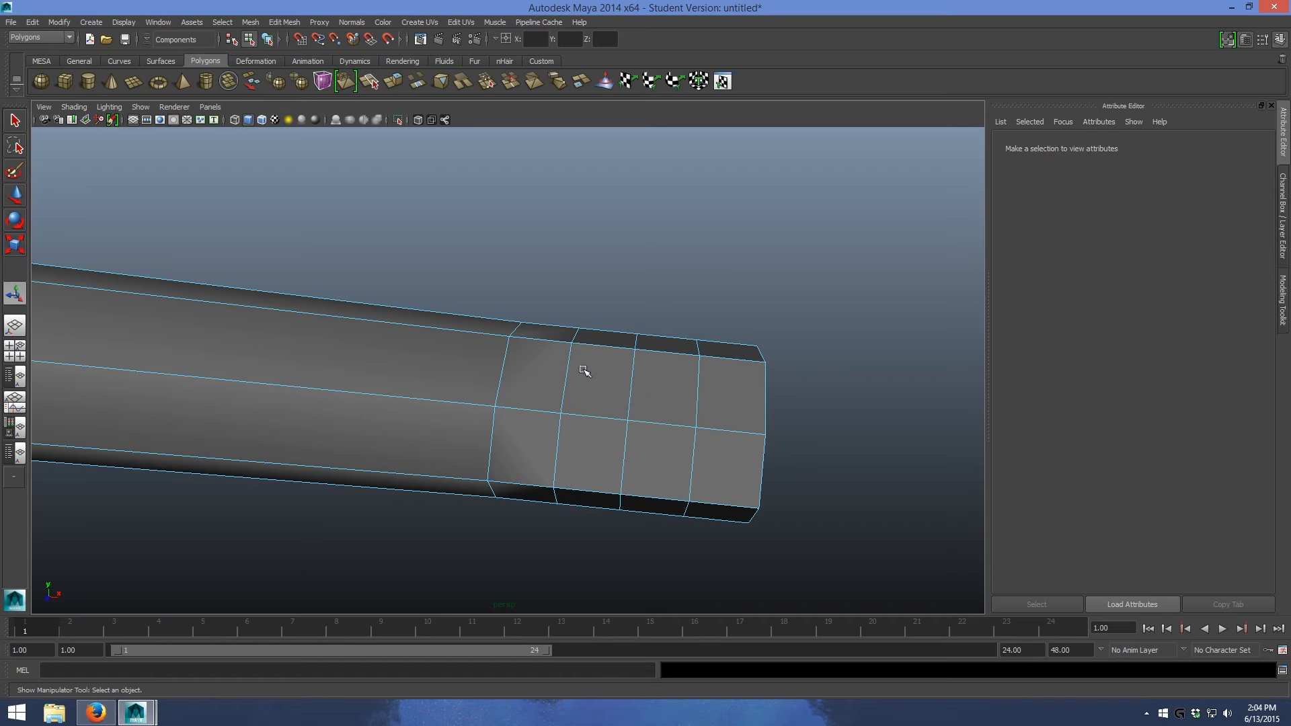
left_click(565, 374)
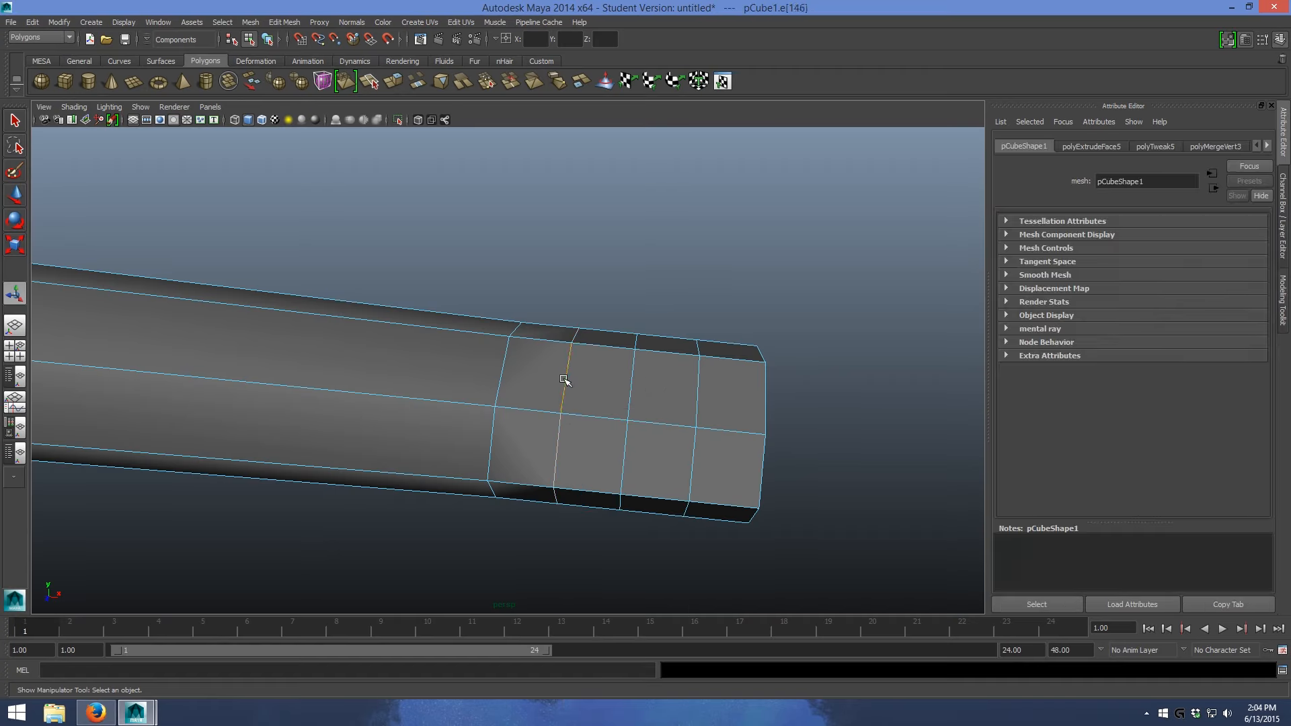
left_click_drag(575, 380, 624, 386, "alt")
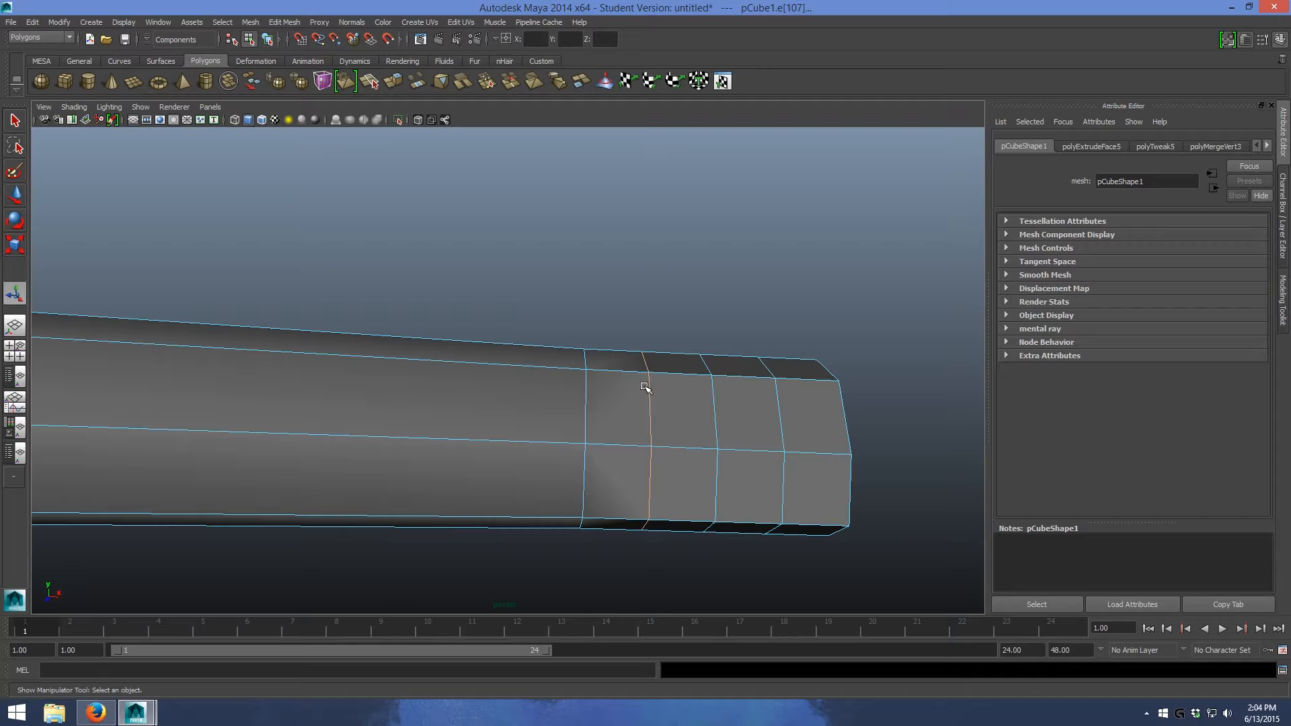
scroll(645, 388, "up", 3)
left_click_drag(648, 375, 565, 374, "alt")
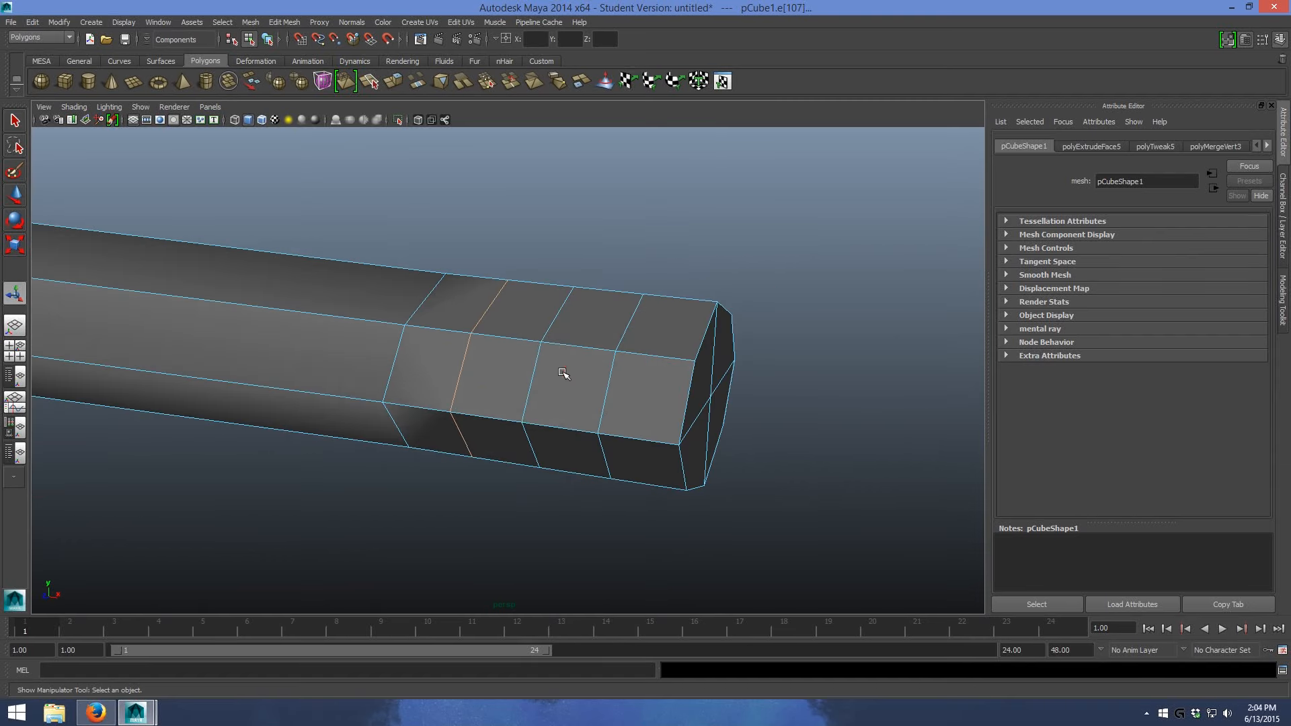
key("r")
left_click_drag(507, 373, 595, 239)
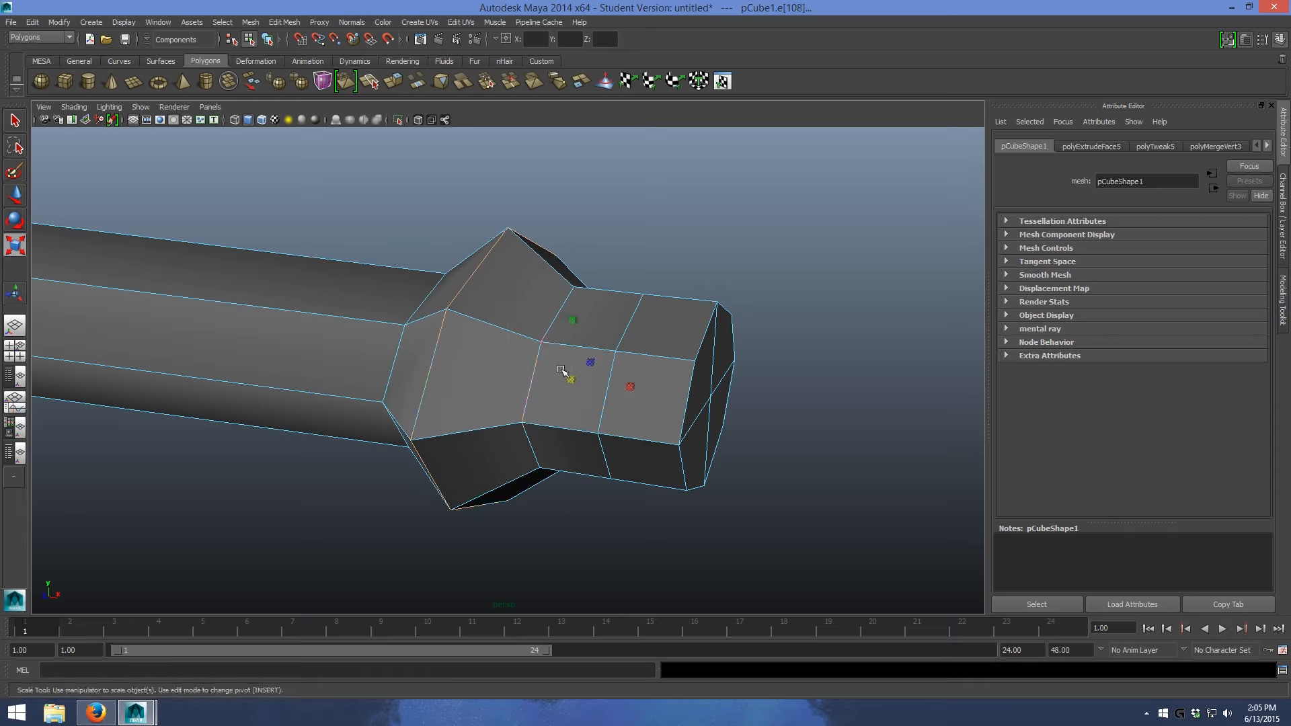
left_click_drag(574, 382, 675, 166)
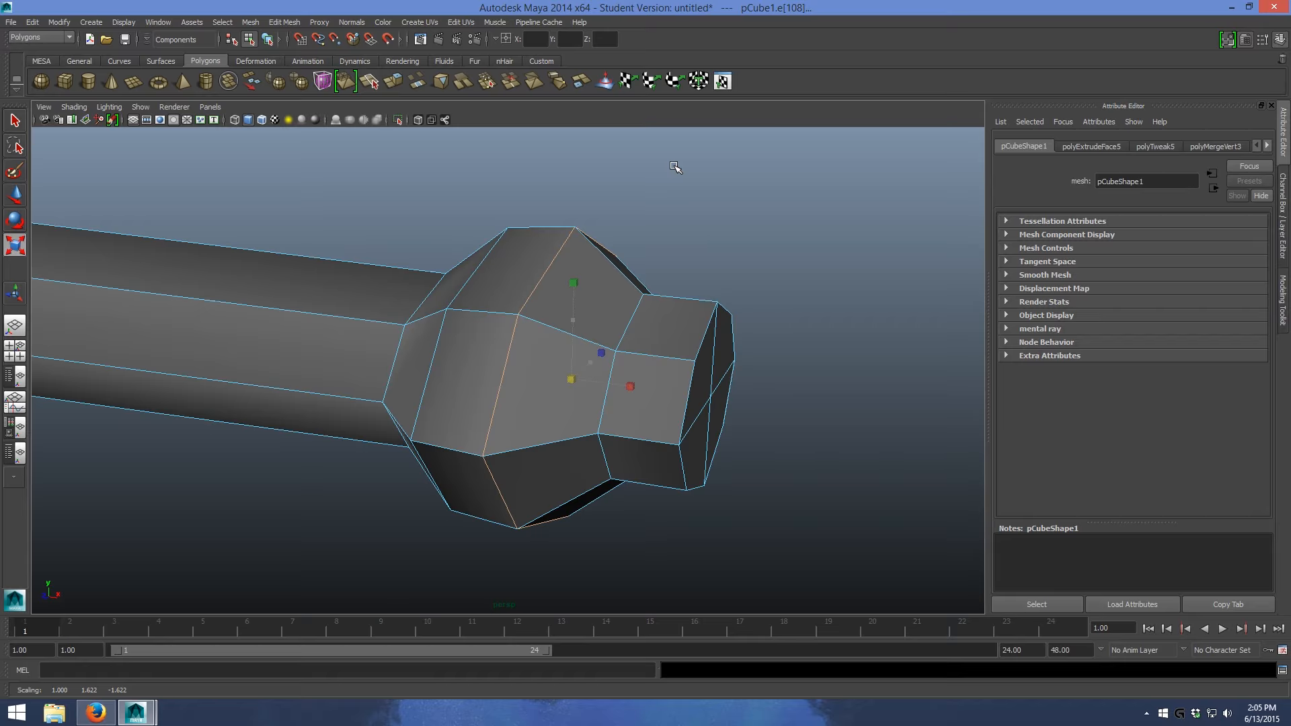
left_click_drag(637, 390, 693, 284)
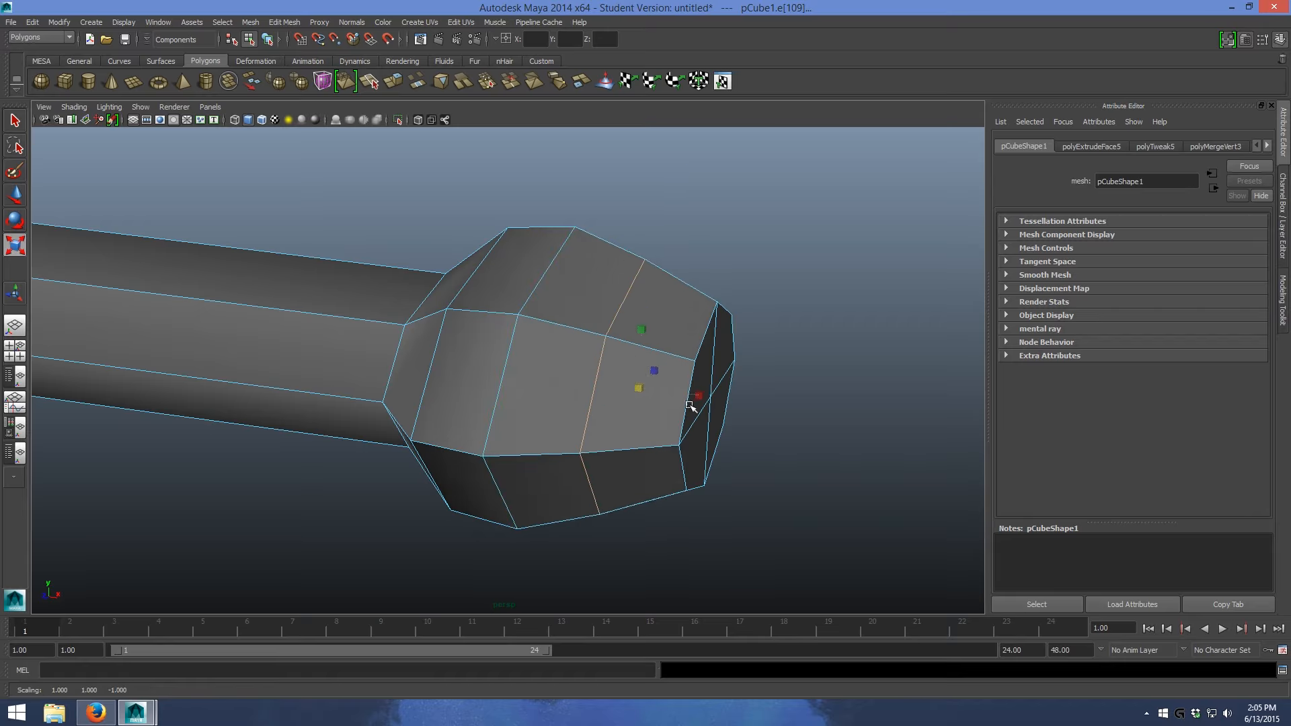
left_click_drag(686, 441, 662, 509)
key("ctrl+z")
left_click(703, 345)
right_click(738, 377)
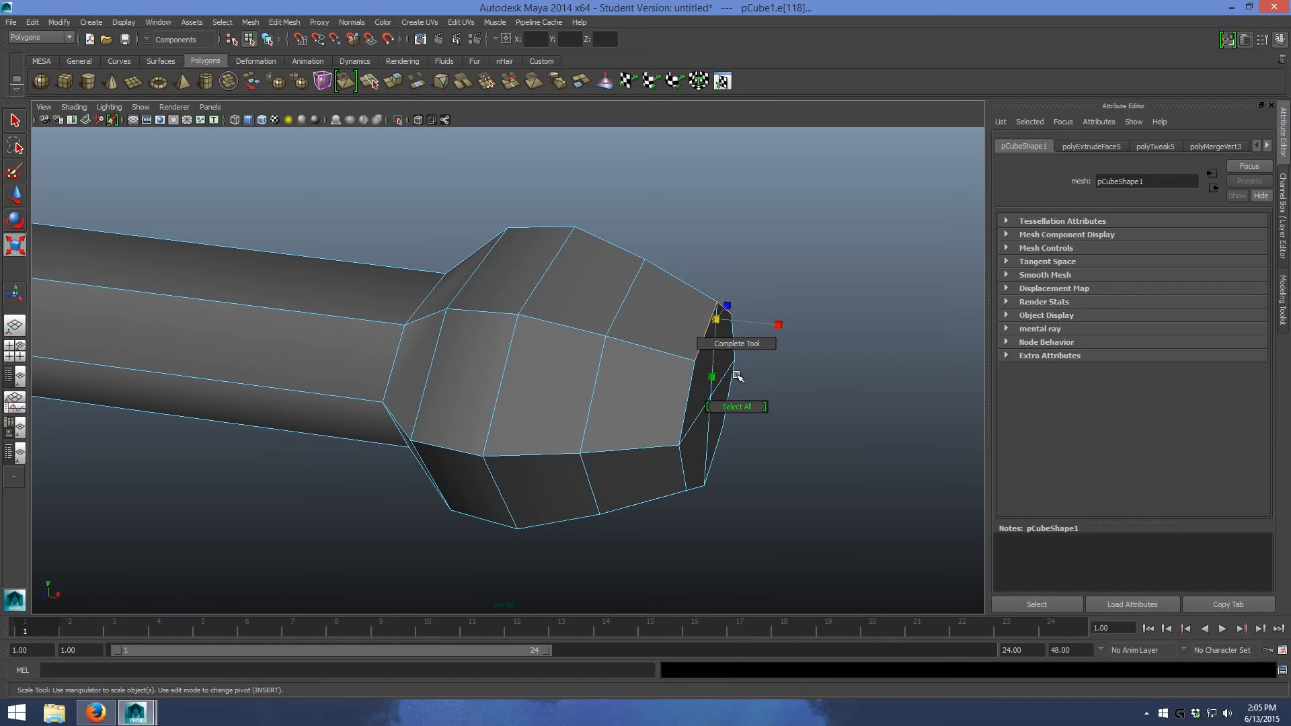
right_click_drag(735, 382, 736, 386)
left_click_drag(780, 370, 720, 380, "alt")
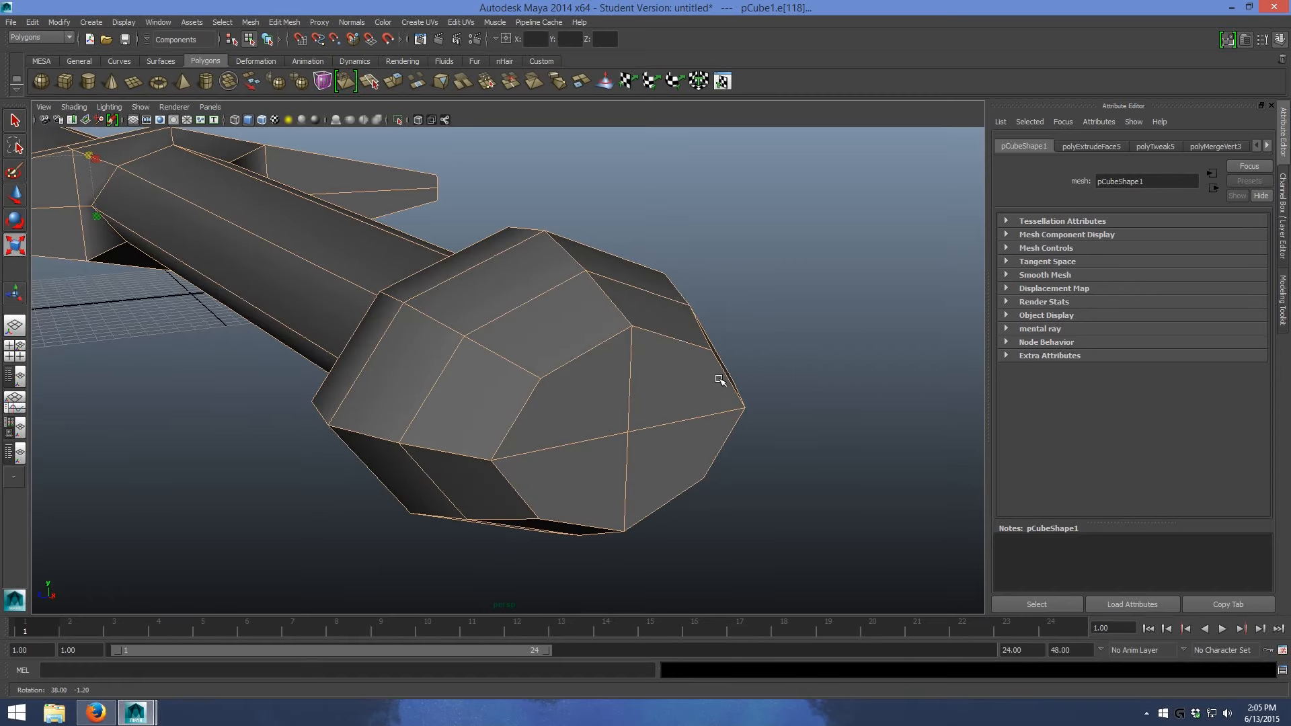
left_click(830, 484)
- Select the four end faces of the pommel, scale them and move them along X to shape its tip
right_click_drag(681, 407, 681, 439)
left_click(671, 391)
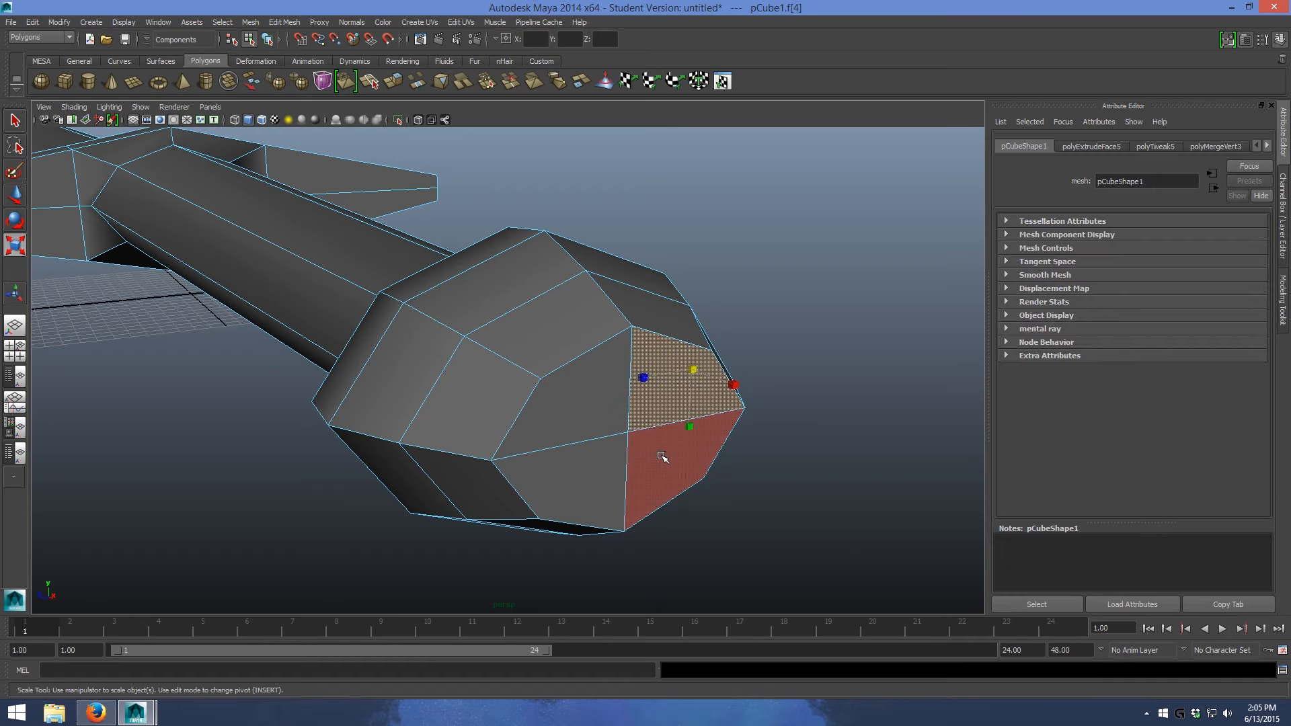
left_click(662, 457, "shift")
left_click(584, 465, "shift")
left_click(557, 413, "shift")
left_click_drag(625, 488, 595, 513)
key("w")
left_click_drag(660, 451, 720, 485)
- Select the pommel's outer faces and scale them down into a smaller, rounder knob at the grip's end
left_click_drag(752, 524, 579, 388)
left_click_drag(497, 254, 497, 254)
left_click_drag(686, 412, 728, 487, "alt")
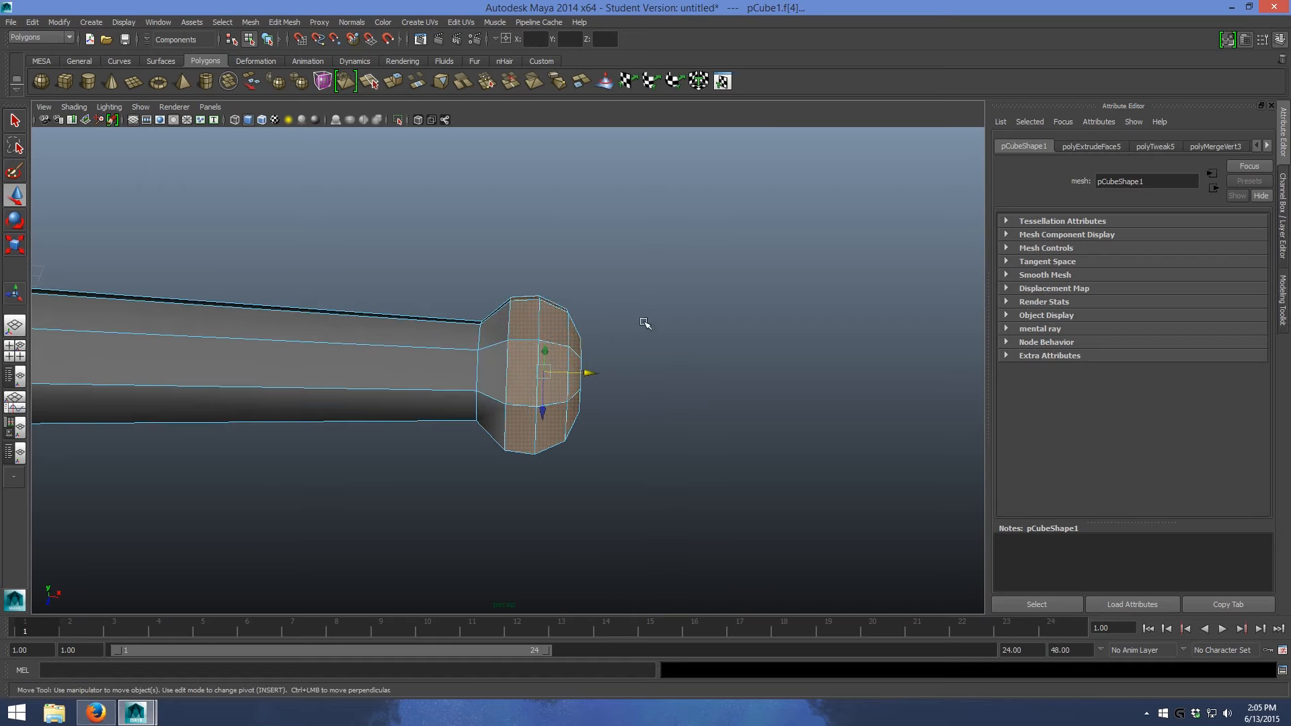
left_click_drag(581, 271, 556, 311, "alt")
key("r")
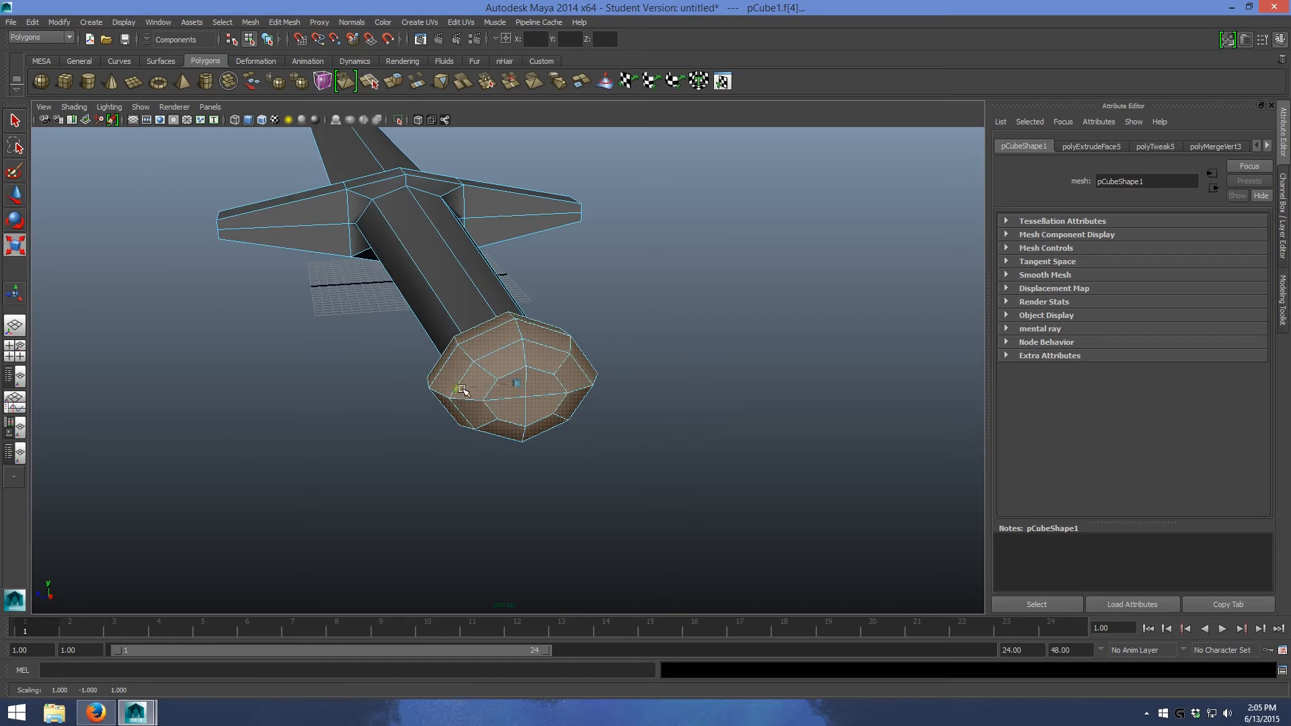
left_click_drag(471, 394, 601, 406, "alt")
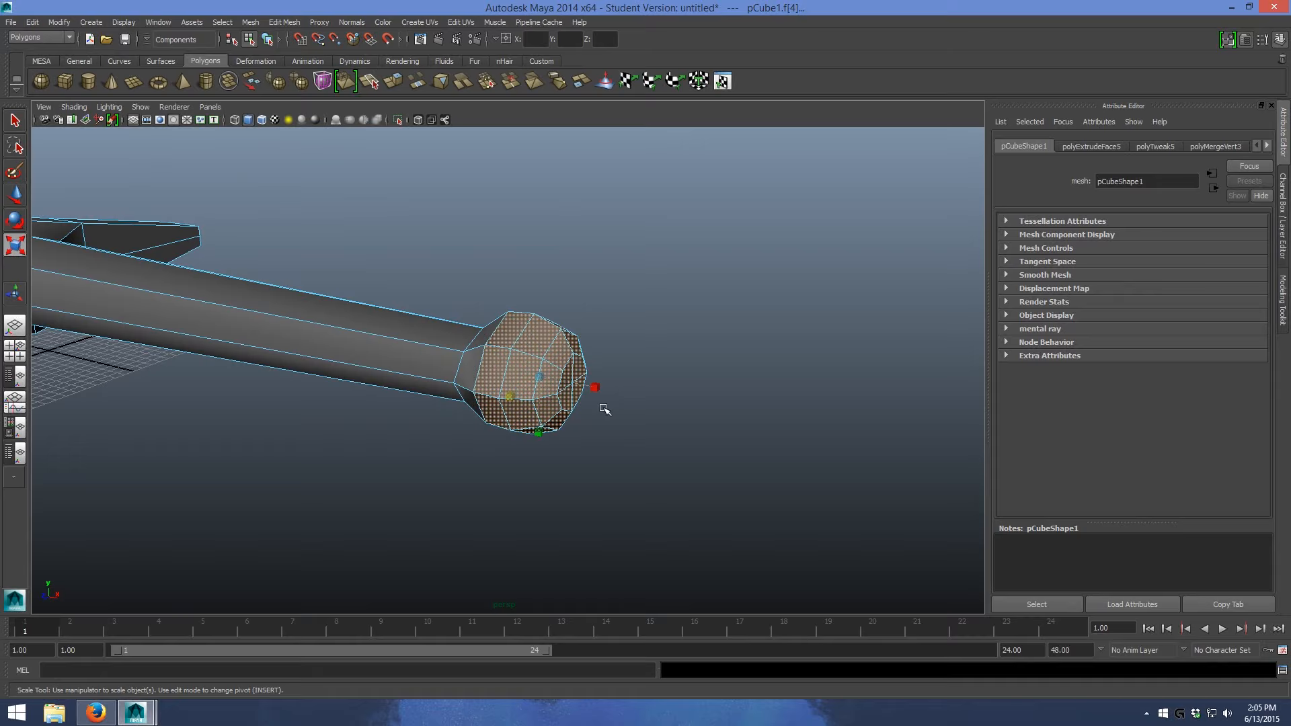
left_click_drag(537, 436, 632, 396, "alt")
left_click(720, 439)
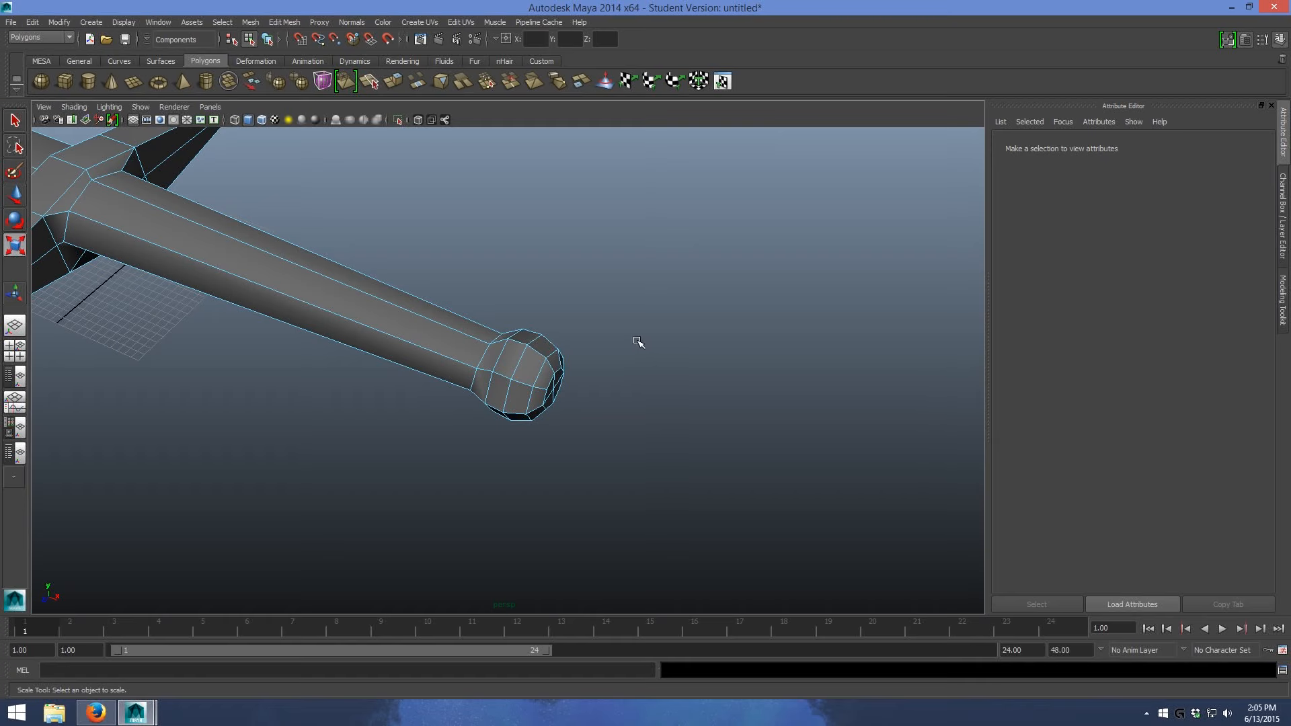
- Return to object selection and examine the whole sword's proportions from several angles
key("F8")
right_click_drag(636, 329, 611, 305, "alt")
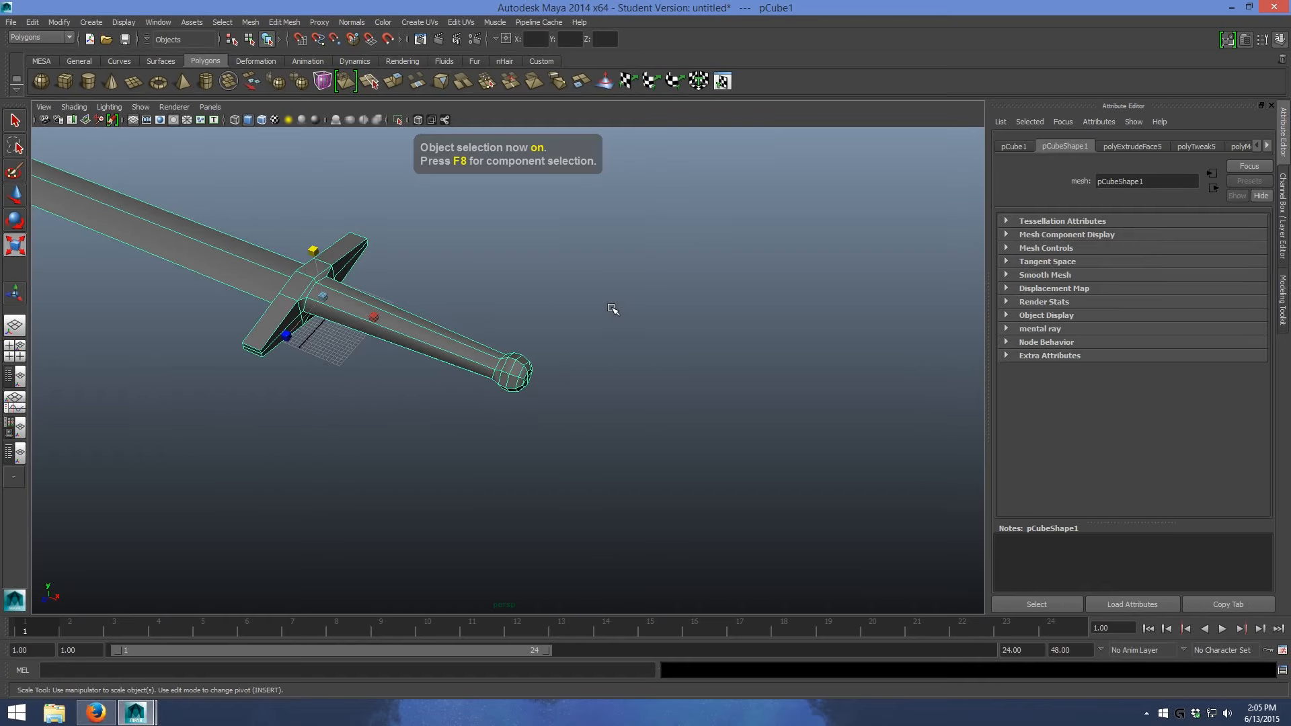
left_click(556, 285)
left_click_drag(556, 285, 750, 330, "alt")
left_click(537, 358)
scroll(535, 359, "up", 2)
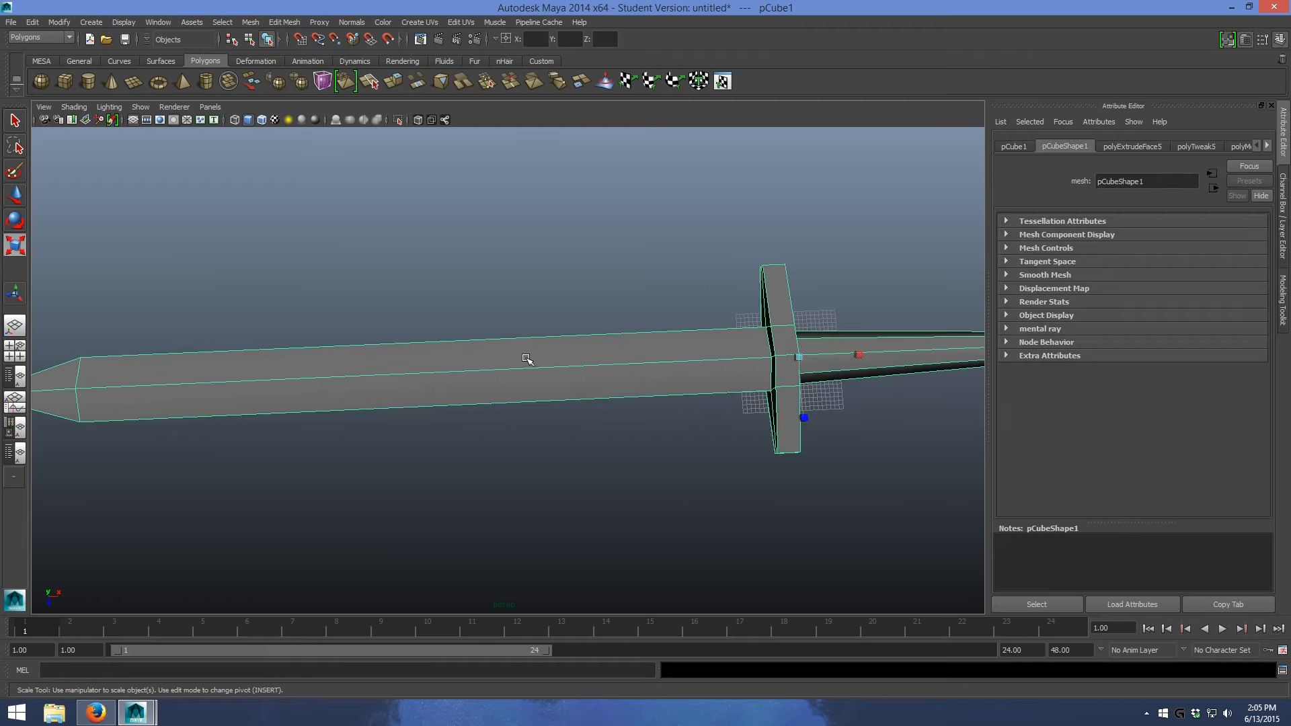
right_click(435, 374)
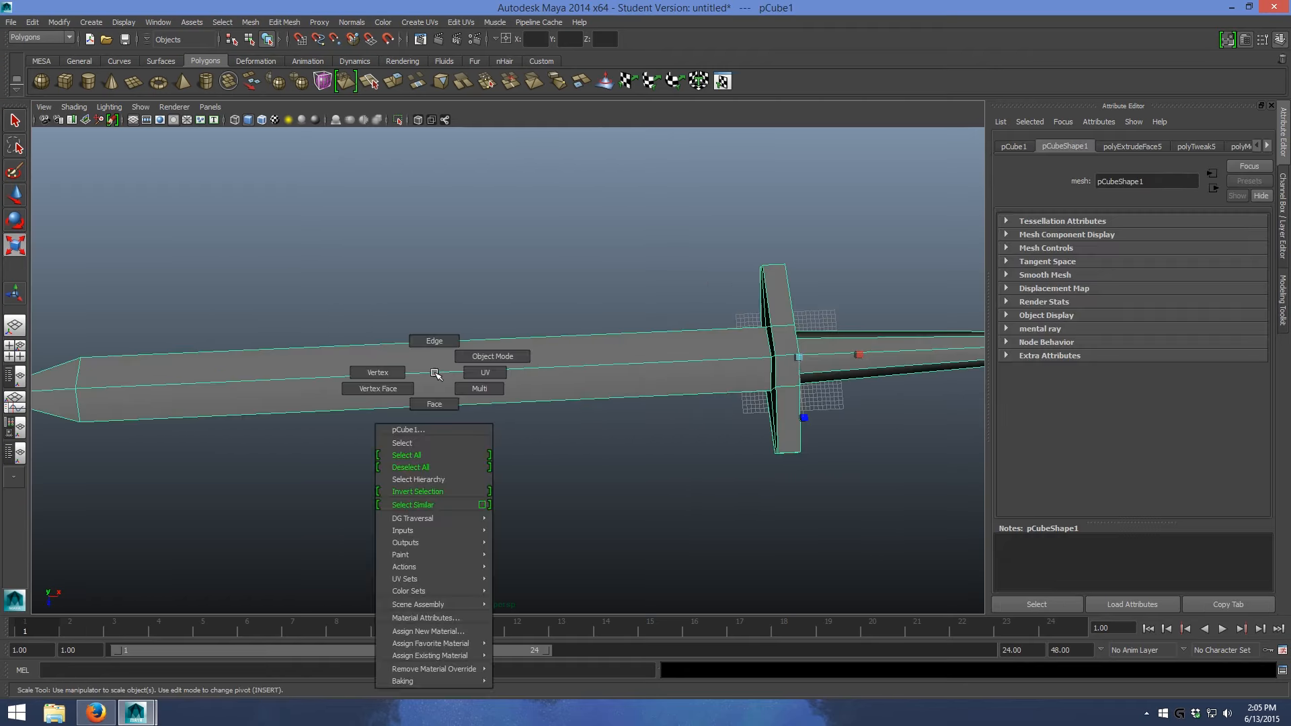
left_click(437, 373)
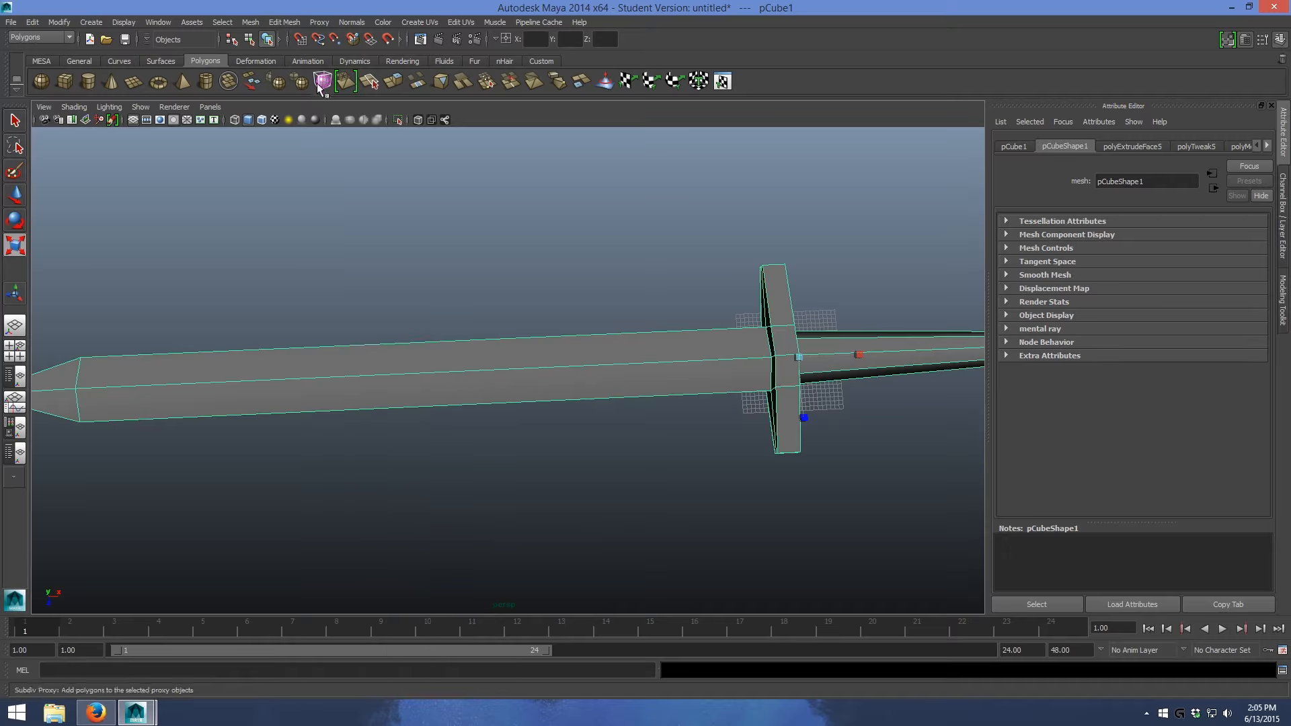
key("f")
left_click(495, 254)
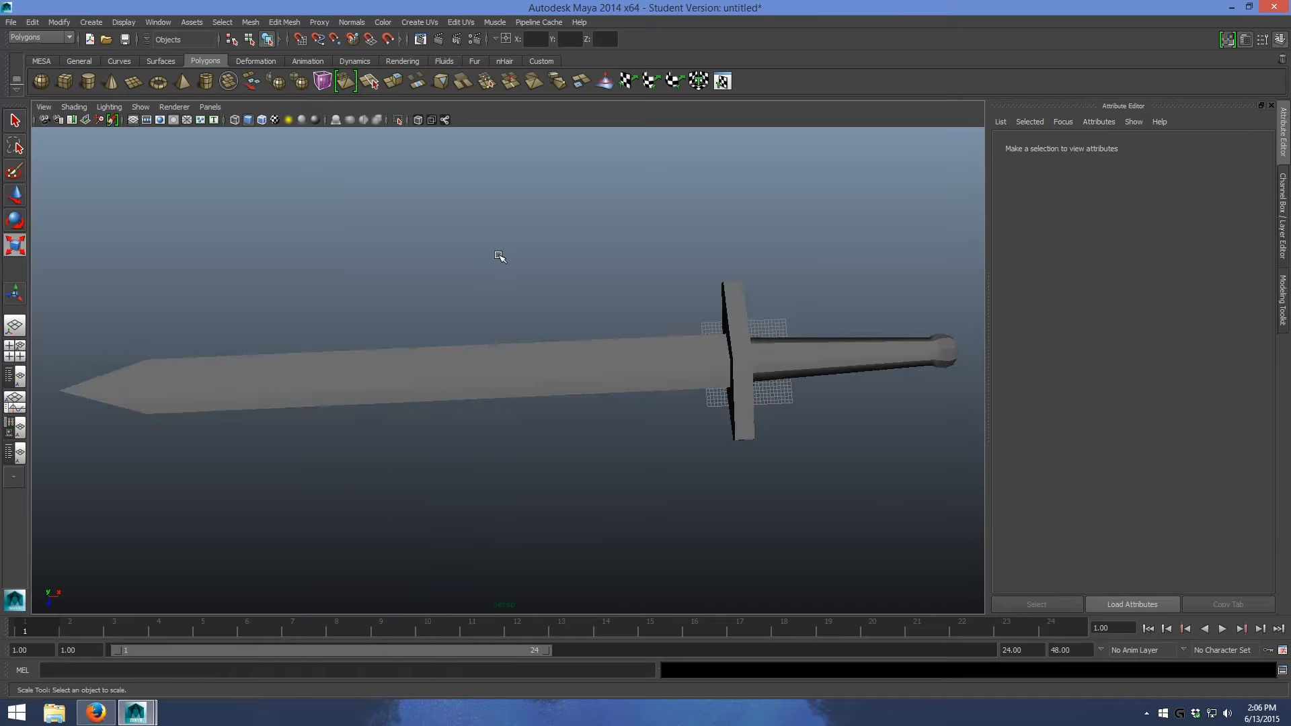
mouse_move(531, 263)
left_mouse_down("alt")
mouse_move(507, 260)
mouse_move(657, 196)
mouse_move(603, 221)
mouse_move(631, 175)
mouse_move(514, 272)
left_mouse_up("alt")
scroll(478, 351, "up", 3)
- Select the sword and apply Soften Edge to all its normals
left_click(478, 351)
key("space")
key("space")
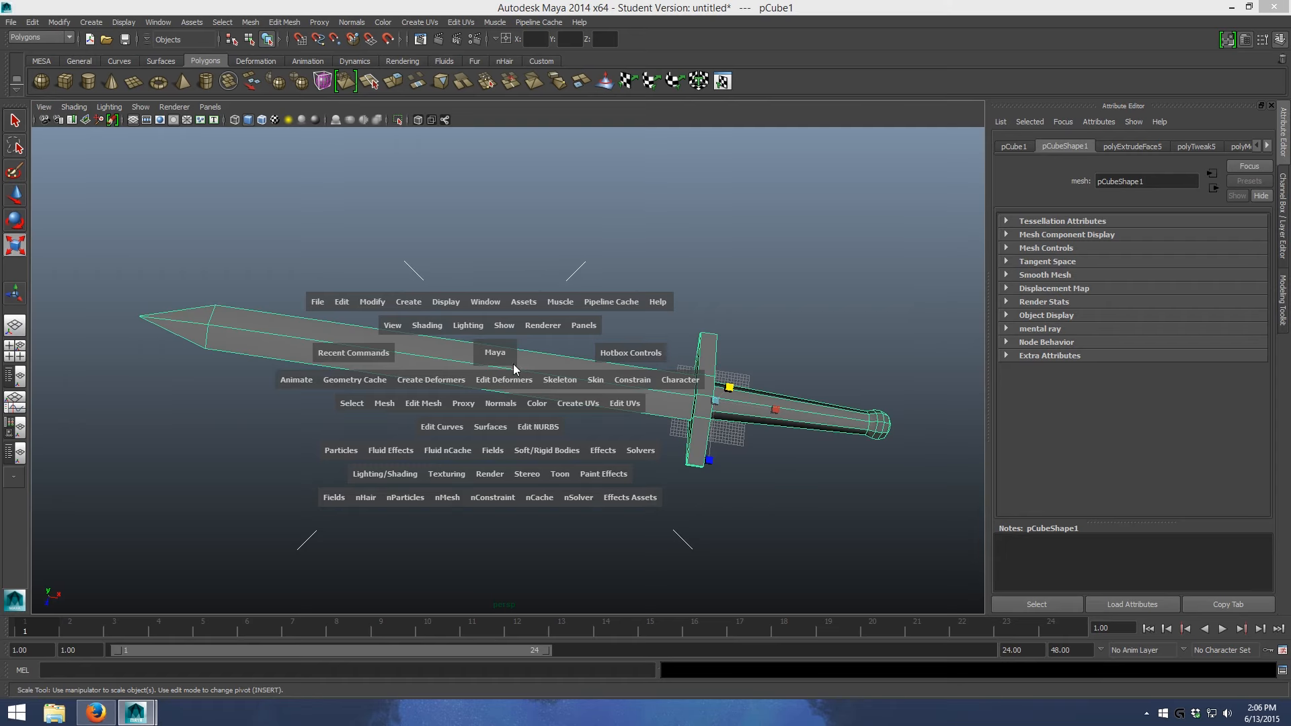
left_click(496, 404)
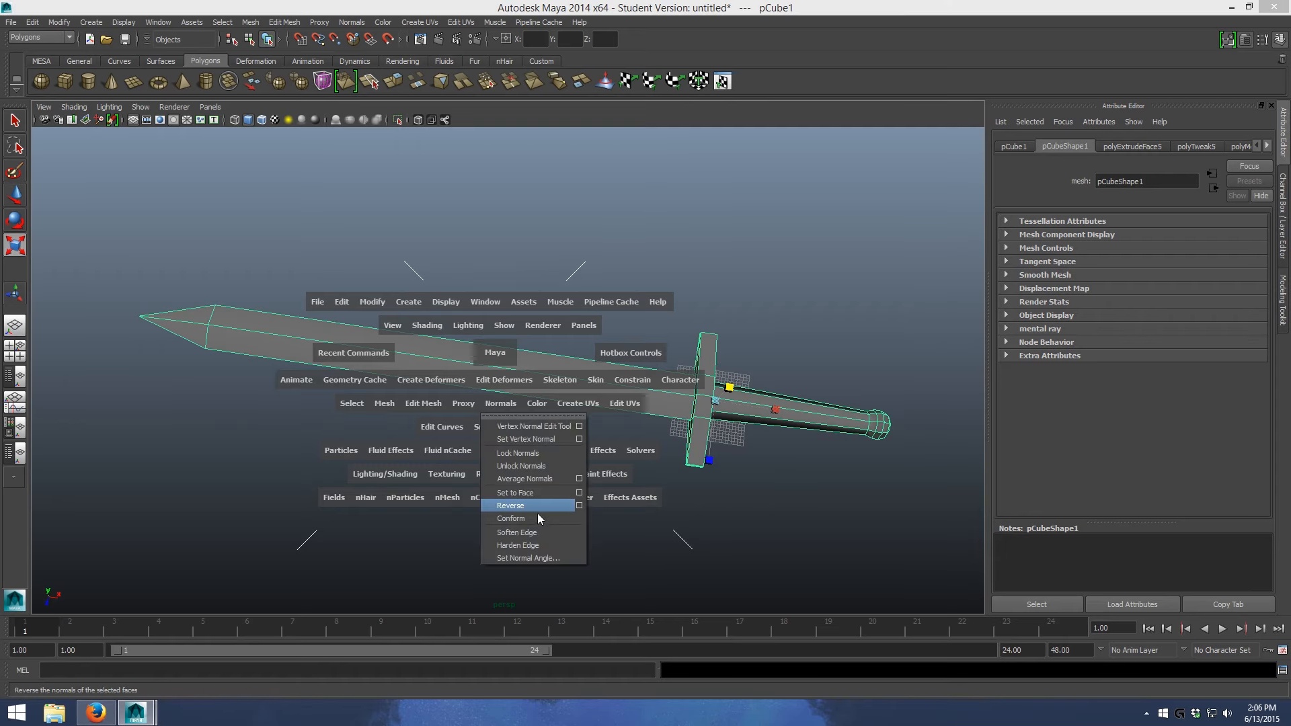
left_click(539, 530)
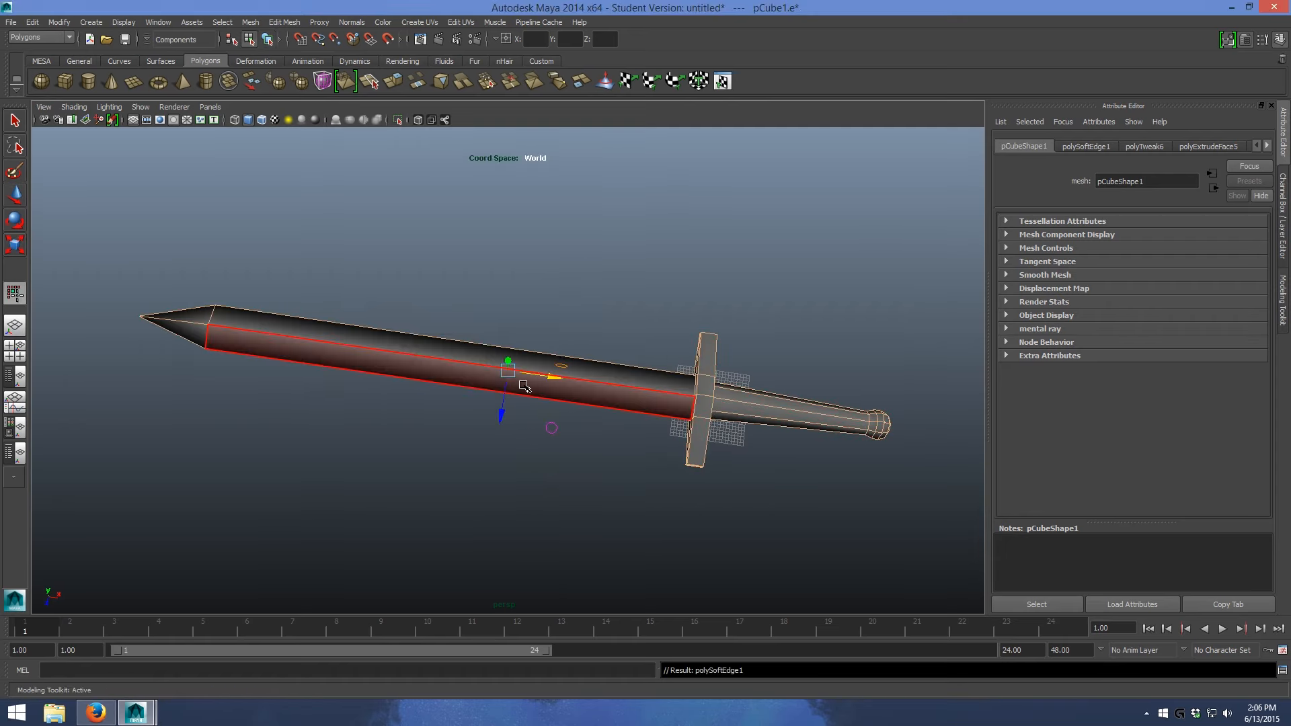
- Apply Harden Edge to all the sword's edges and clear the selection
key("space")
key("space")
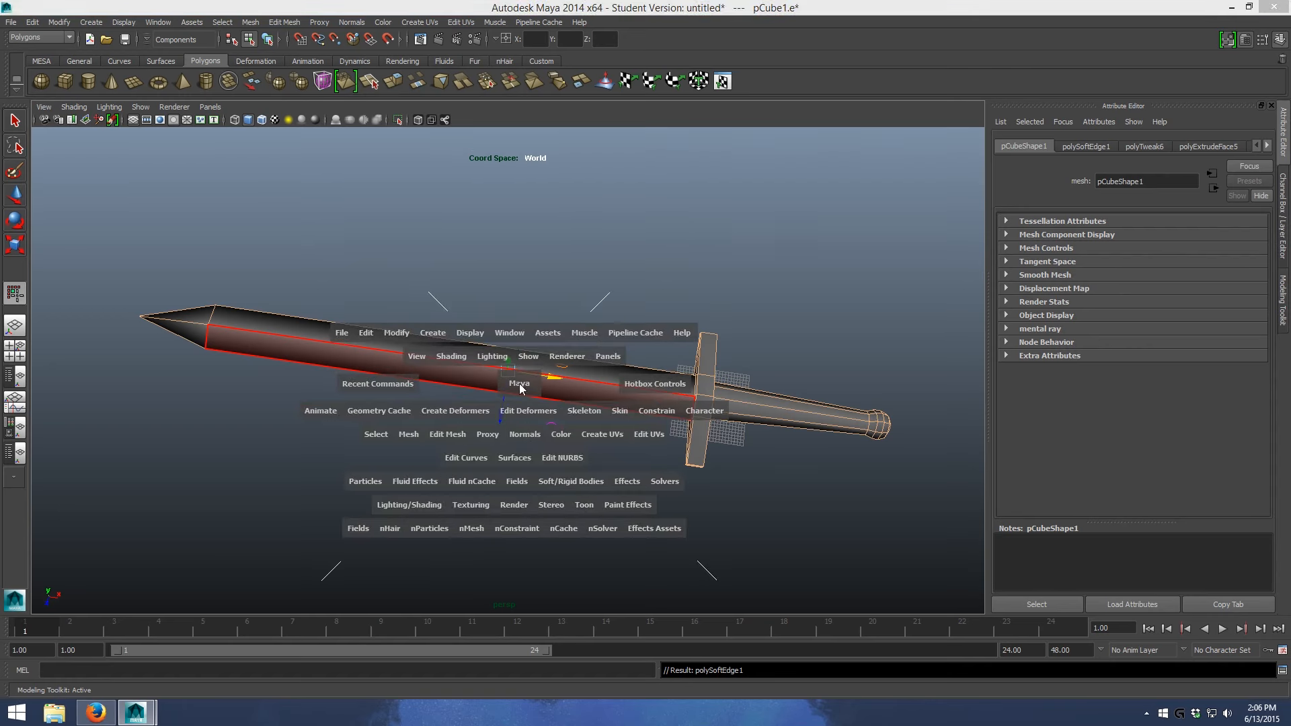
left_click(524, 433)
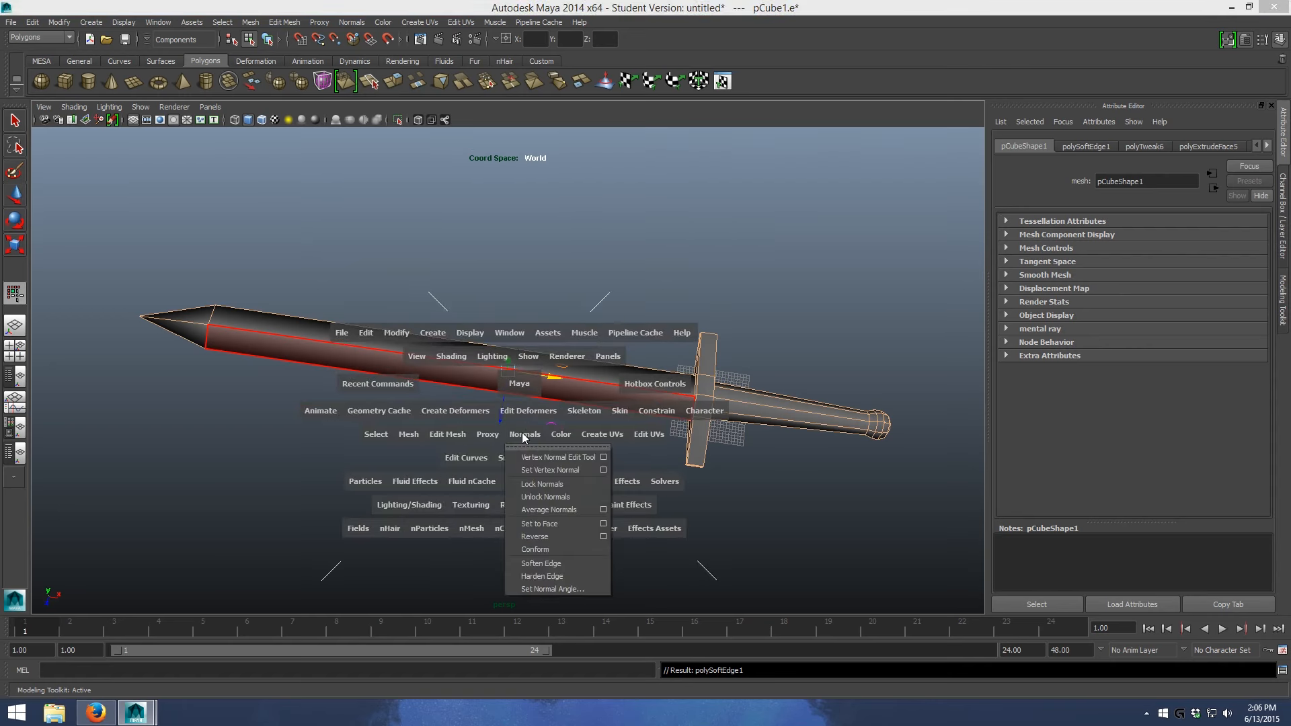
left_click(561, 576)
left_click(720, 522)
- Switch back to object selection and examine the shading on the blade, crossguard and grip
scroll(642, 478, "up", 2)
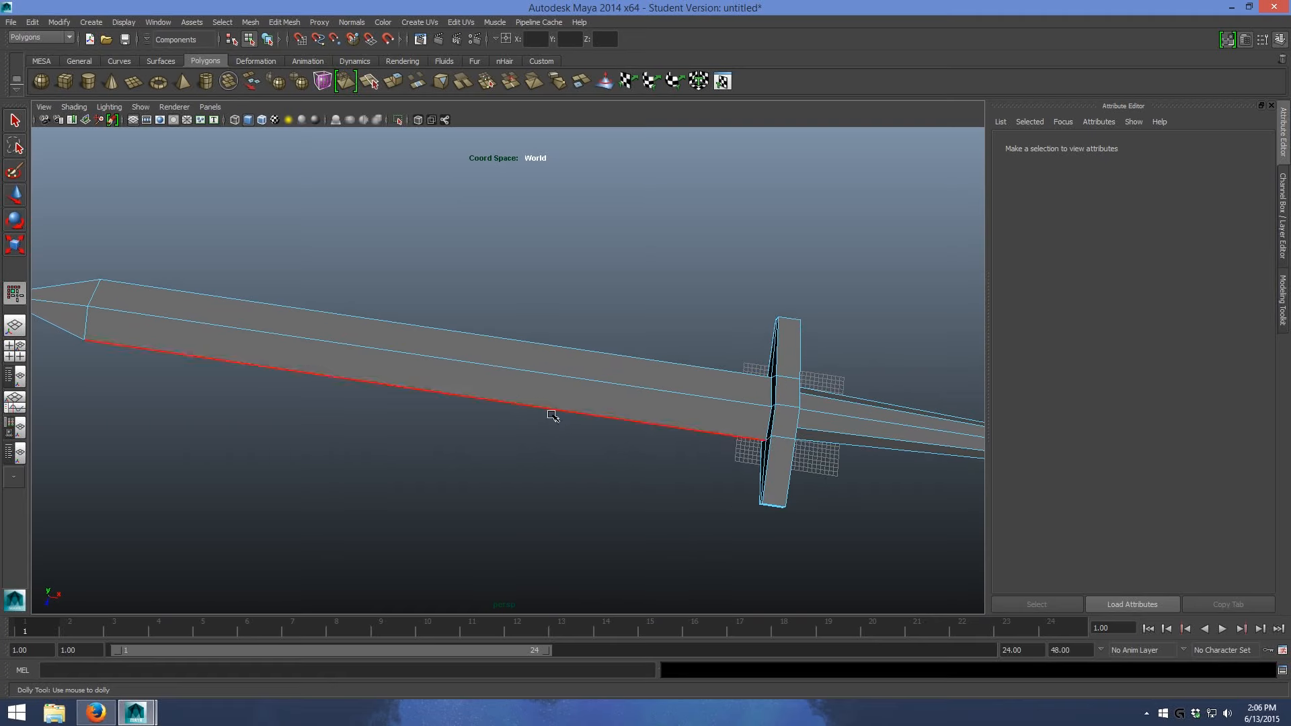
left_click_drag(657, 294, 670, 256, "alt")
middle_click_drag(673, 259, 789, 275, "alt")
key("F8")
left_click_drag(685, 287, 720, 273, "alt")
middle_click_drag(719, 273, 634, 262, "alt")
left_click_drag(634, 262, 622, 309, "alt")
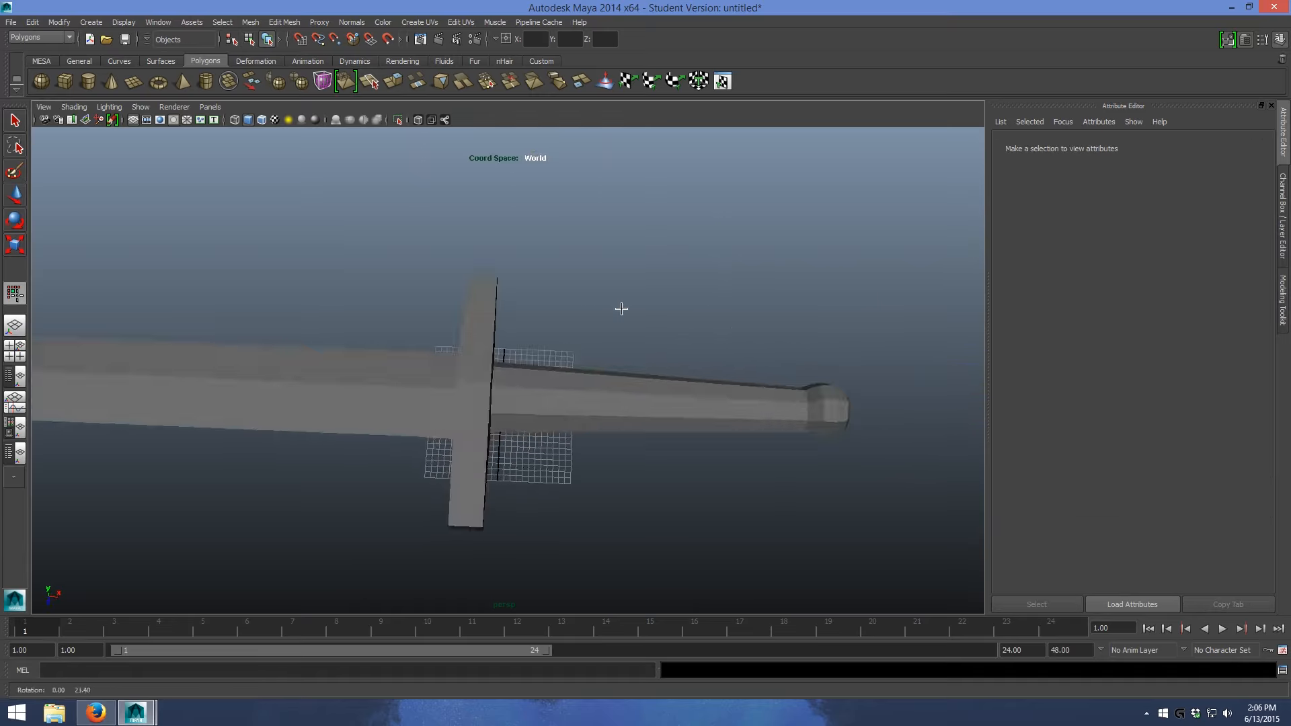
- Select the lengthwise edges around the sword's grip, apply Soften Edge to them, and clear the selection
left_click(581, 396)
right_click(589, 389)
right_click_drag(589, 416, 596, 359)
left_click_drag(564, 308, 647, 478)
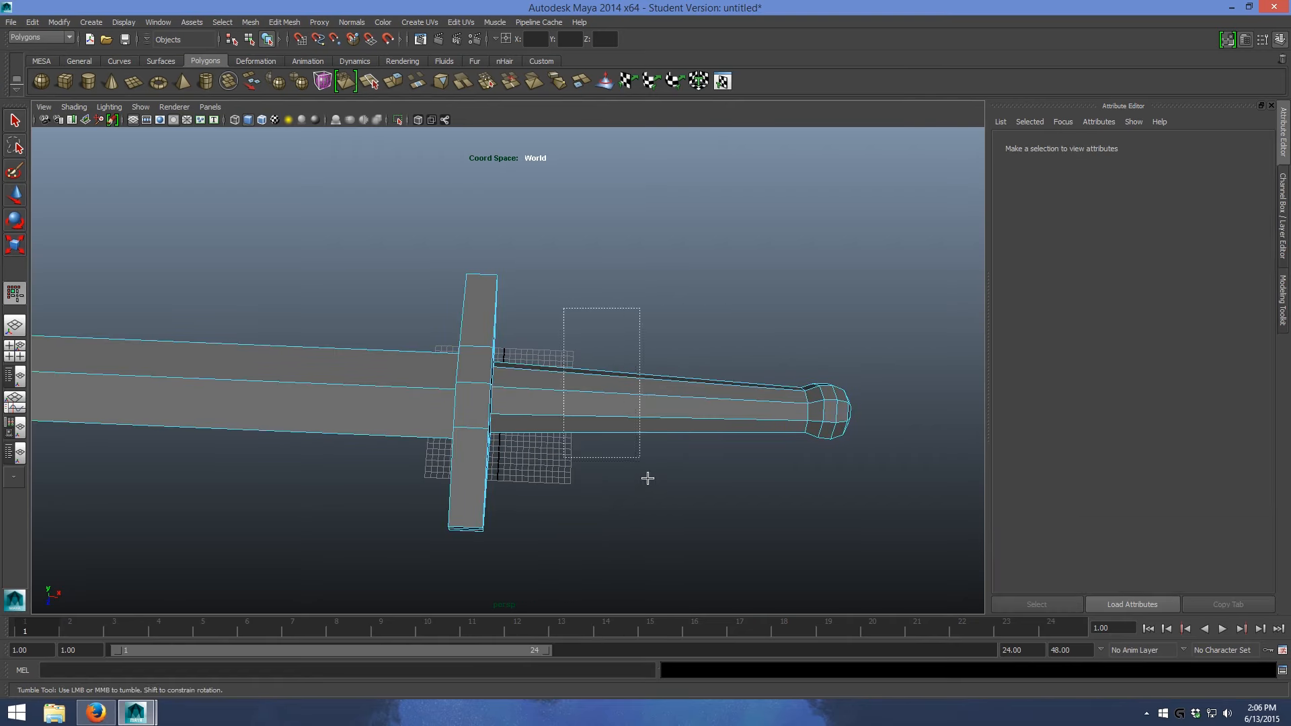
key("space")
left_click(634, 465)
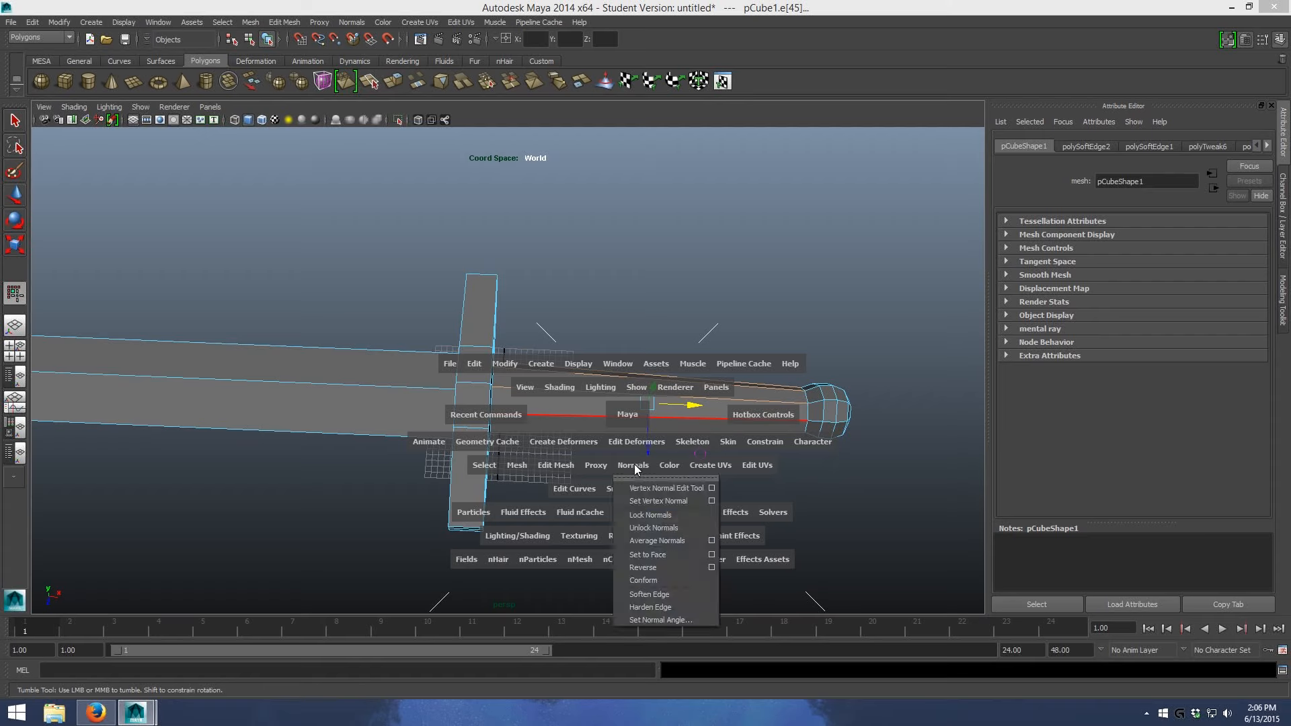
left_click(673, 606)
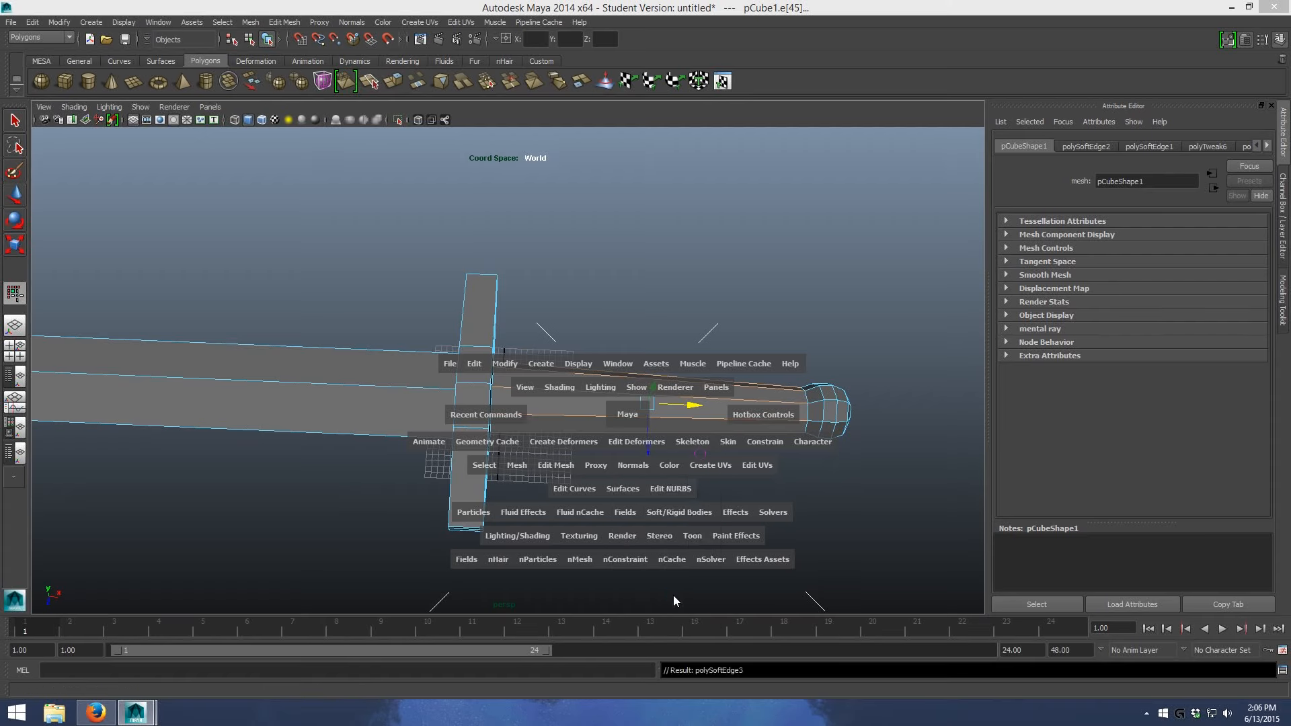
left_click(831, 279)
- Select the edges of the rounded pommel, excluding the ring where it meets the grip, and apply Soften Edge
right_click_drag(656, 239, 798, 452, "alt")
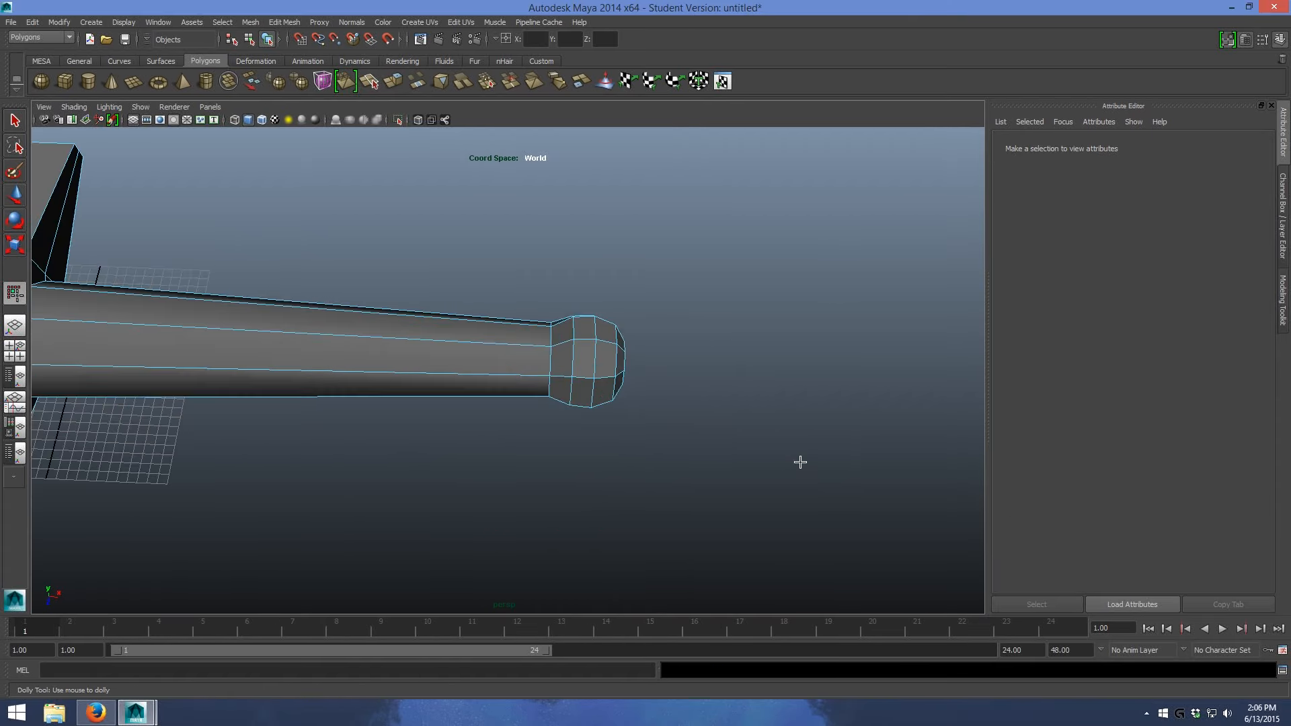
left_click_drag(592, 290, 560, 253)
left_click_drag(725, 451, 672, 377, "alt")
right_click_drag(672, 378, 574, 323, "alt")
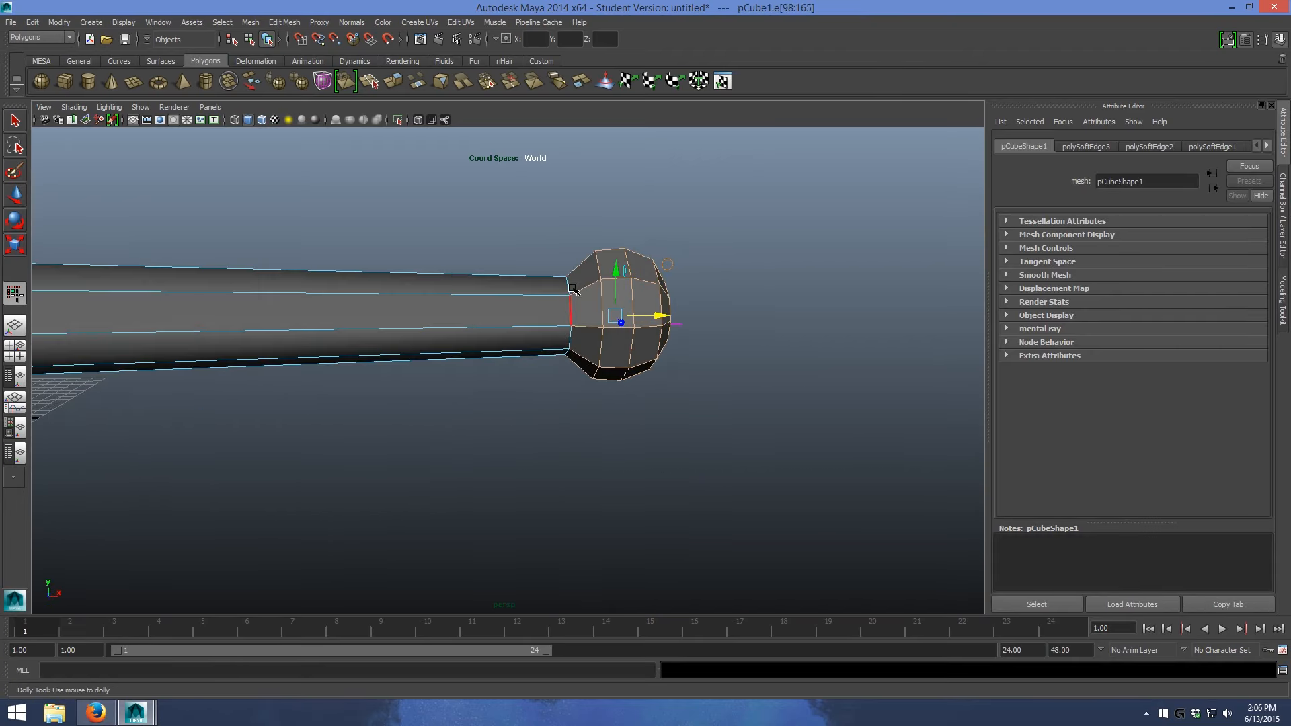
key("ctrl+z")
key("ctrl+z")
left_click_drag(734, 309, 649, 355, "alt")
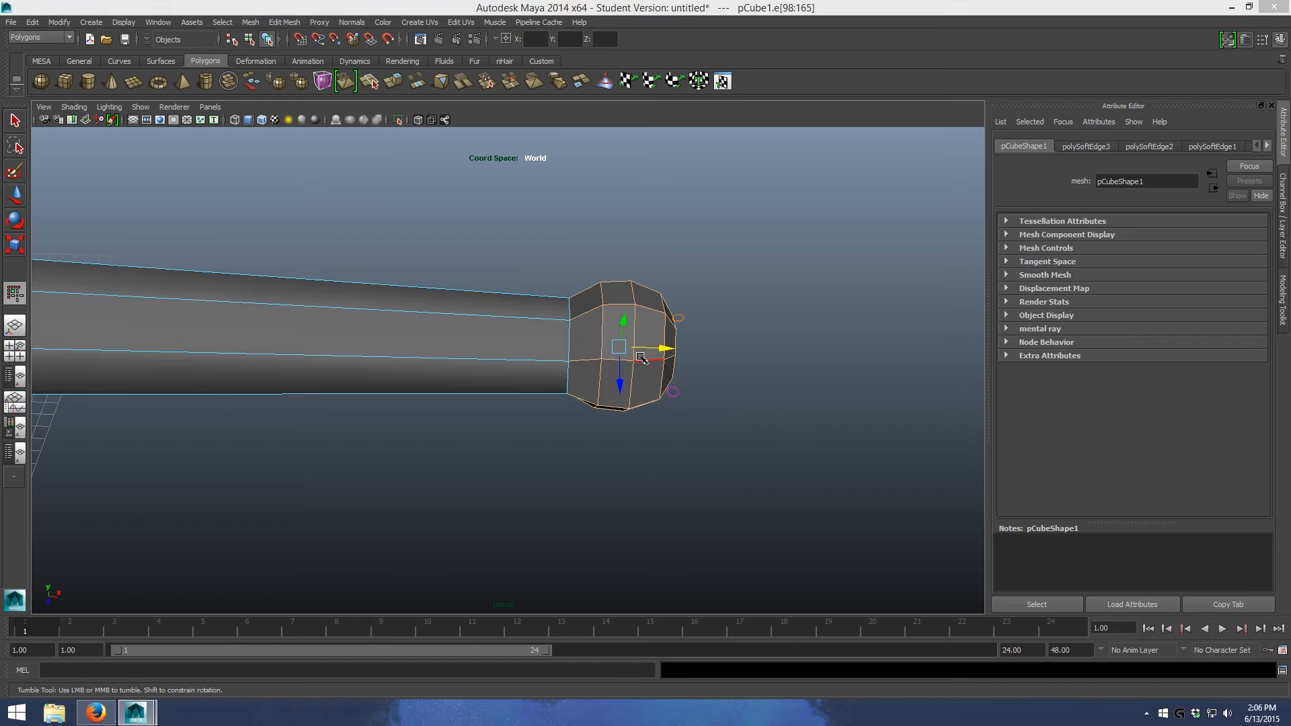
key("space")
left_click_drag(636, 411, 670, 539)
left_click(864, 412)
- Return to object selection and examine the shading of the whole sword with its softened grip and pommel
left_click_drag(865, 412, 793, 271, "alt")
right_click_drag(793, 270, 648, 277, "alt")
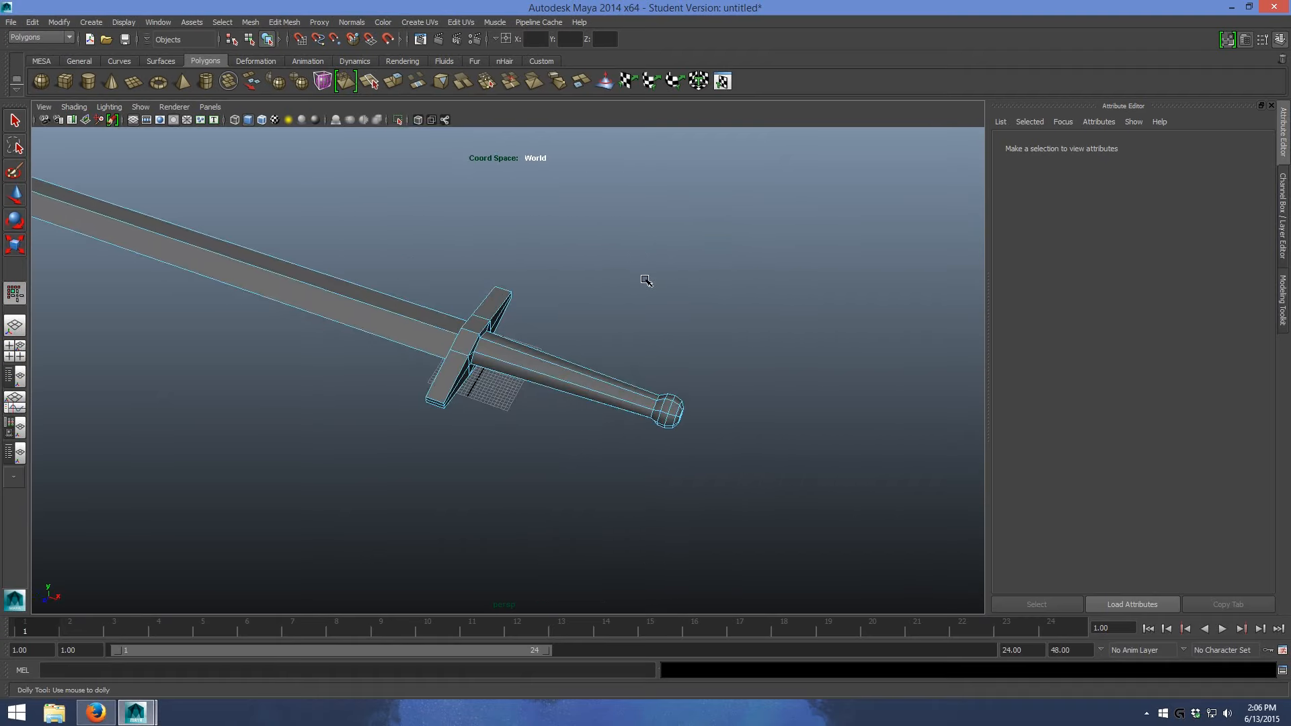
key("F8")
left_click_drag(539, 268, 549, 338, "alt")
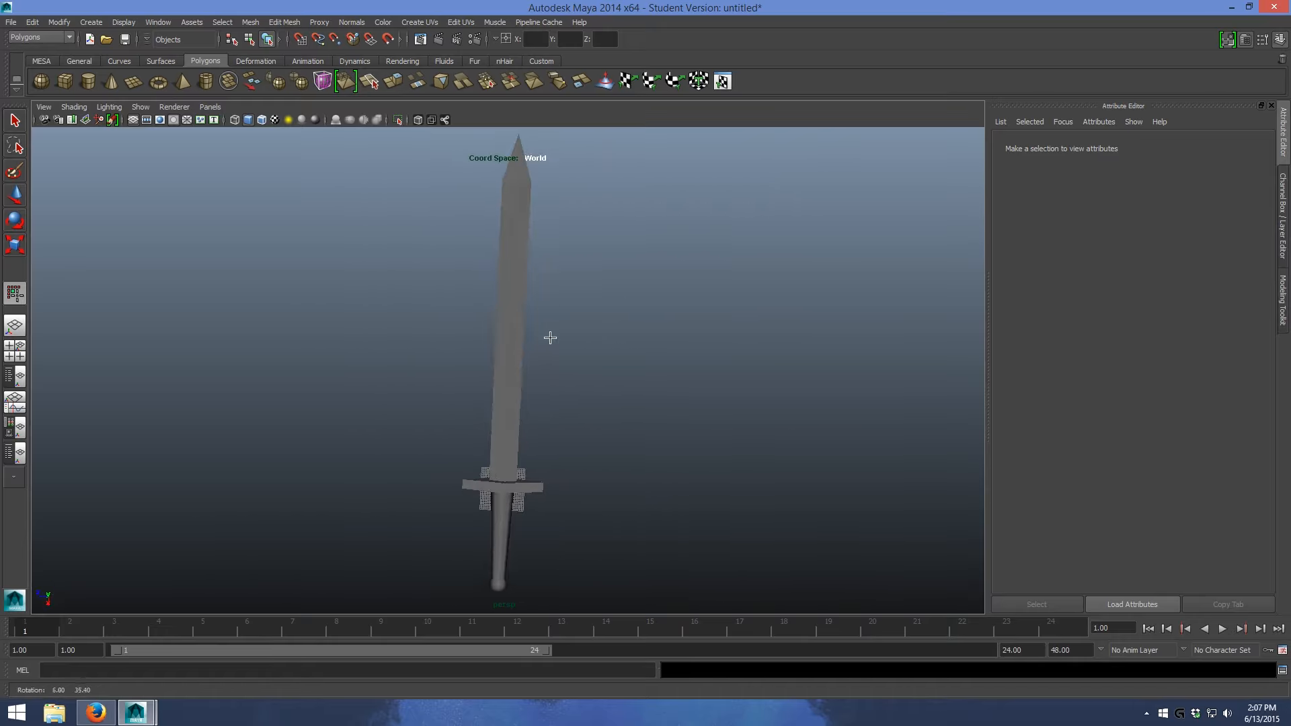
- Try widening the blade by scaling the vertices at the base of its pointed tip, and undo the scaling
left_click(525, 240)
right_click_drag(519, 214, 515, 238)
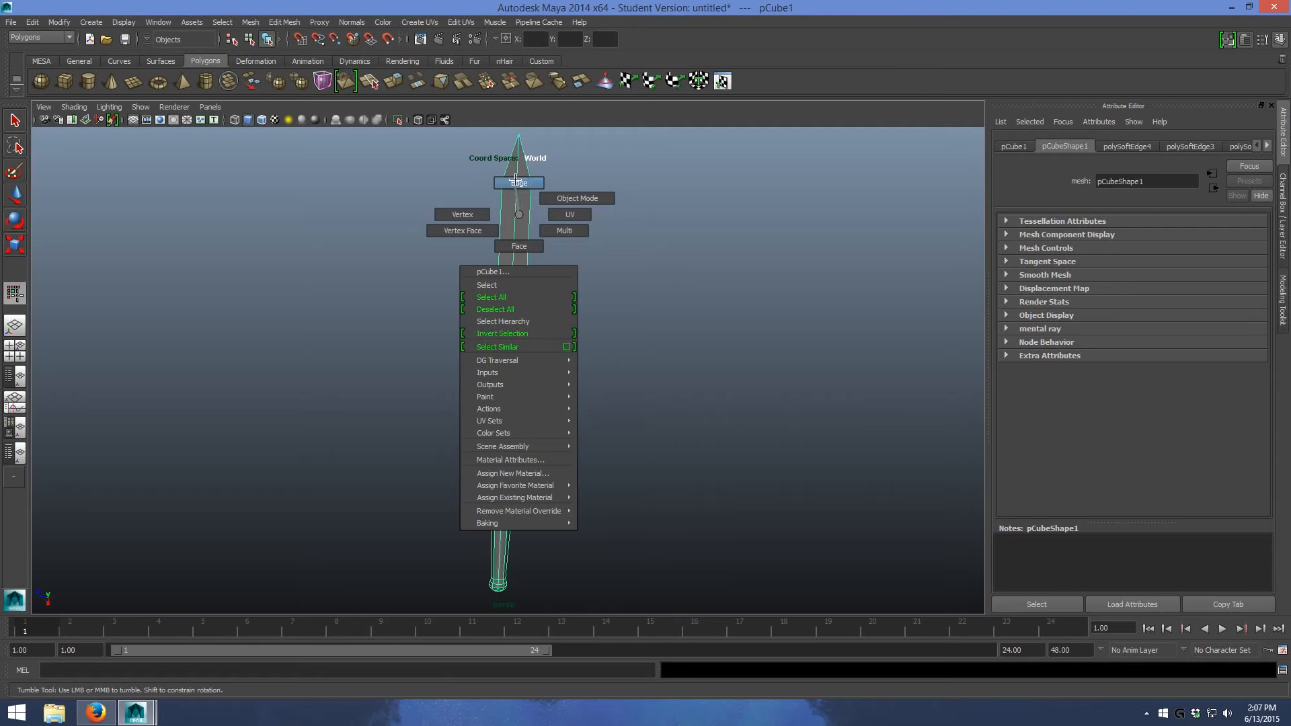
right_click_drag(515, 178, 517, 180)
right_click(588, 201)
right_click_drag(532, 203, 494, 204)
left_click_drag(607, 199, 419, 179)
key("r")
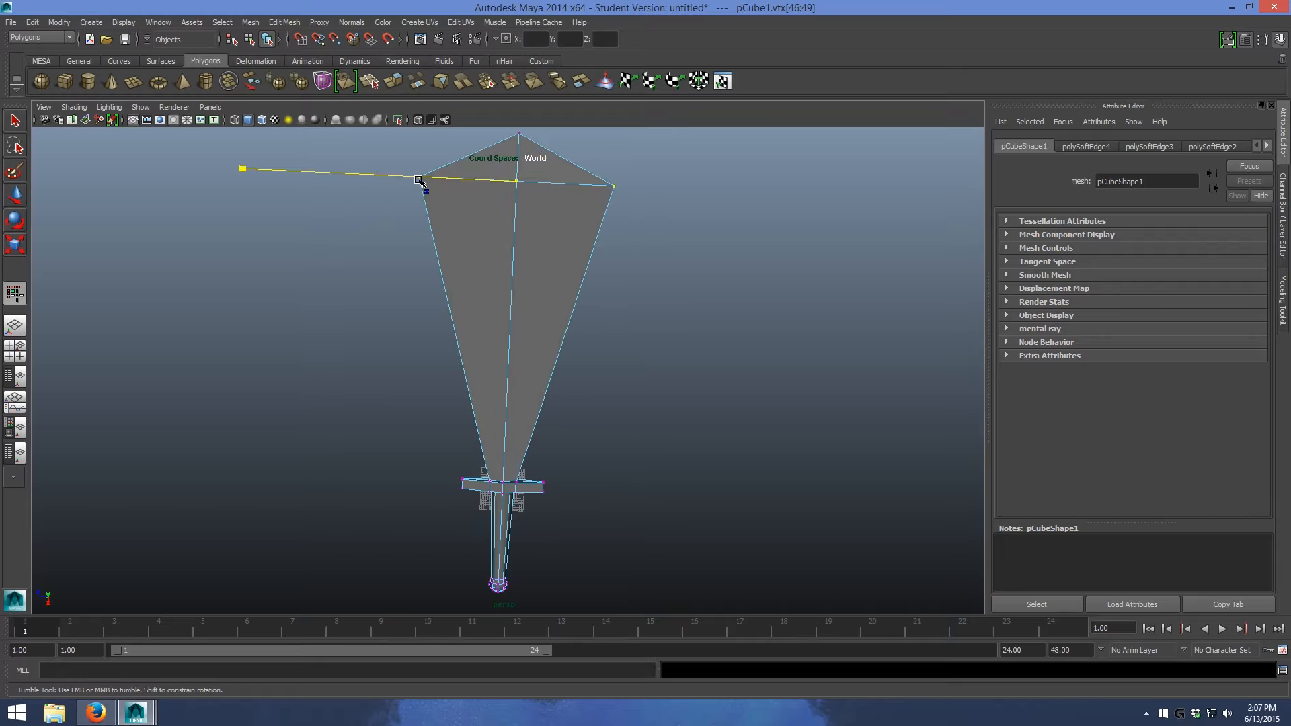
key("ctrl+z")
left_click(679, 265)
scroll(612, 294, "down", 2)
left_click_drag(612, 293, 544, 248, "alt")
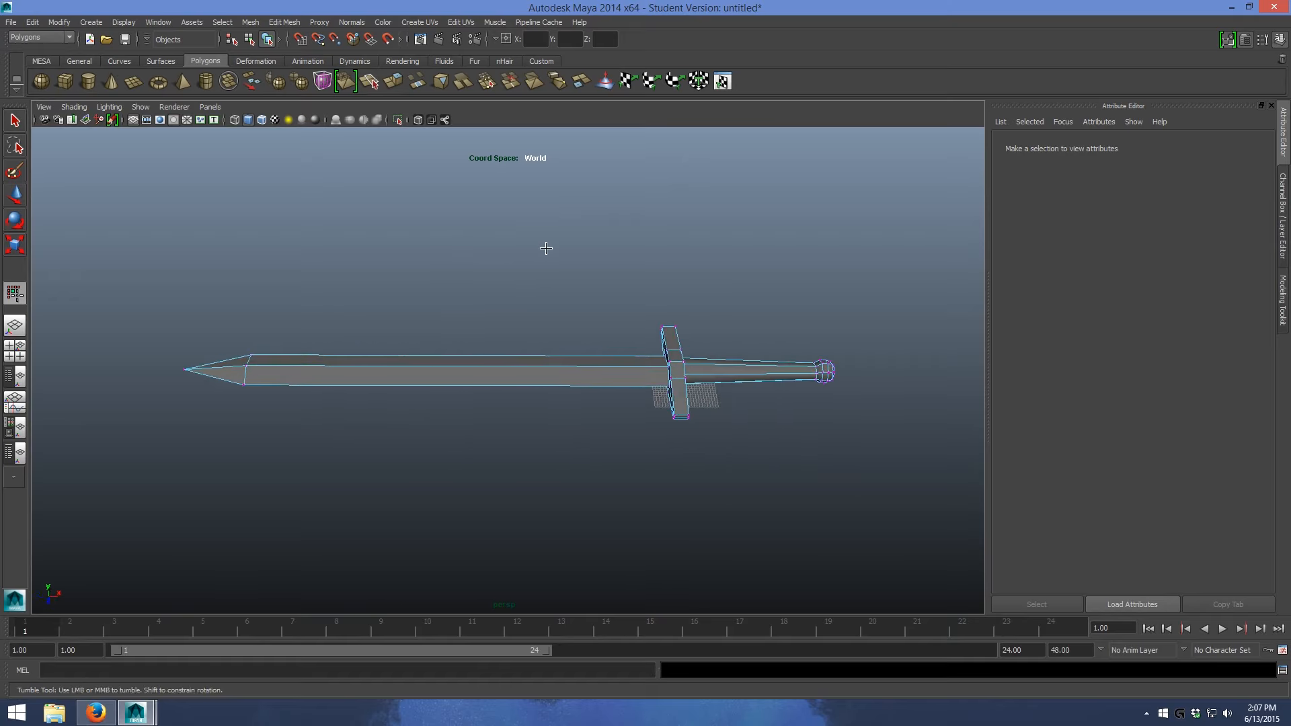